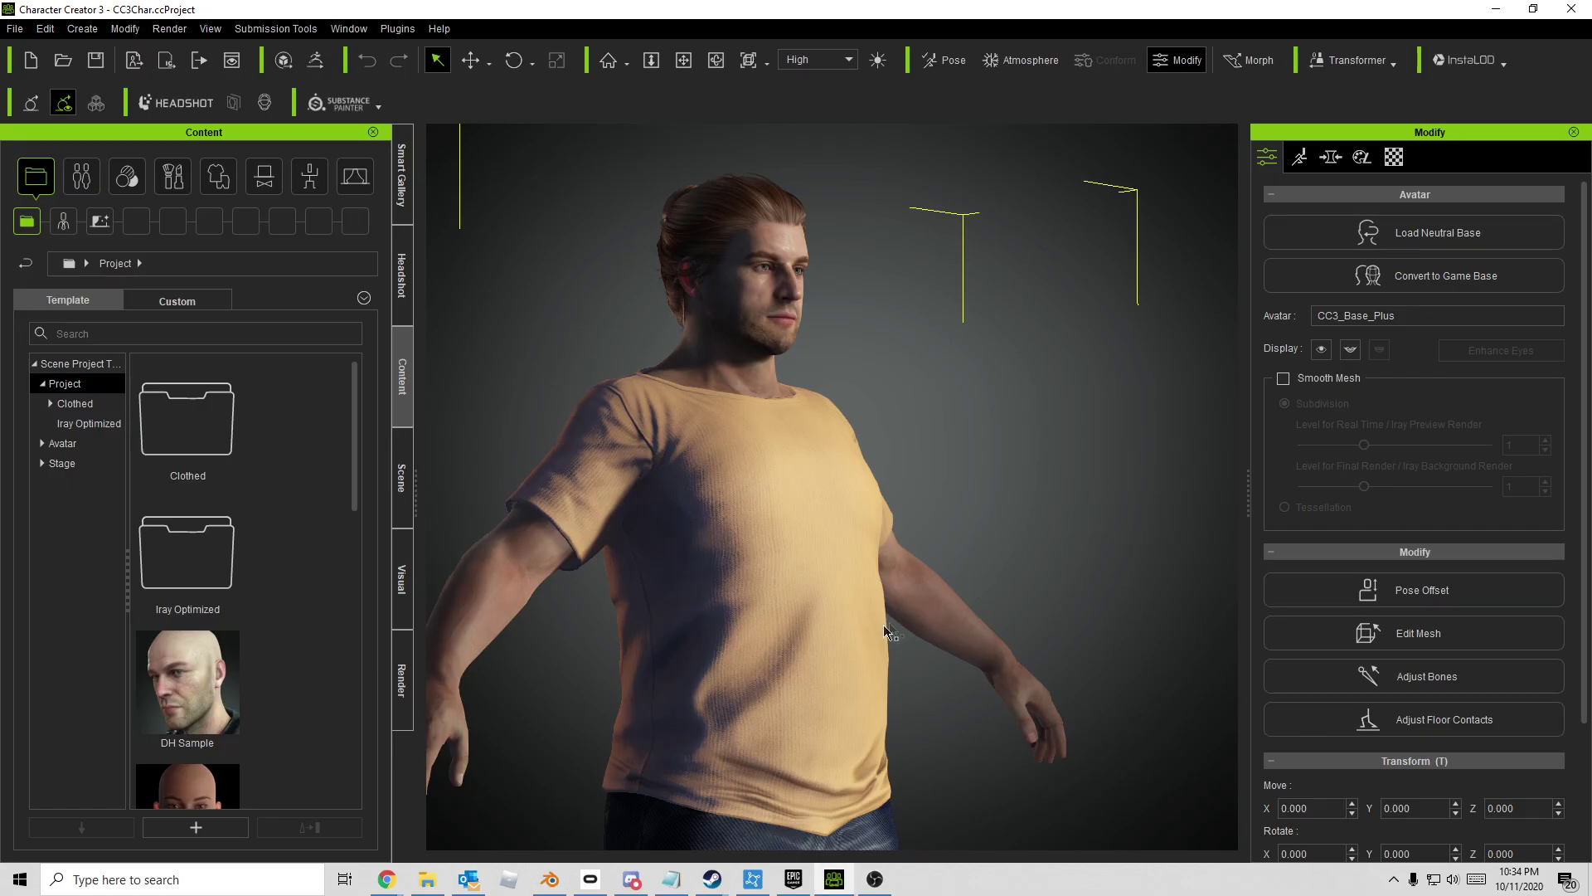
scroll(967, 509, up, 5)
key(f)
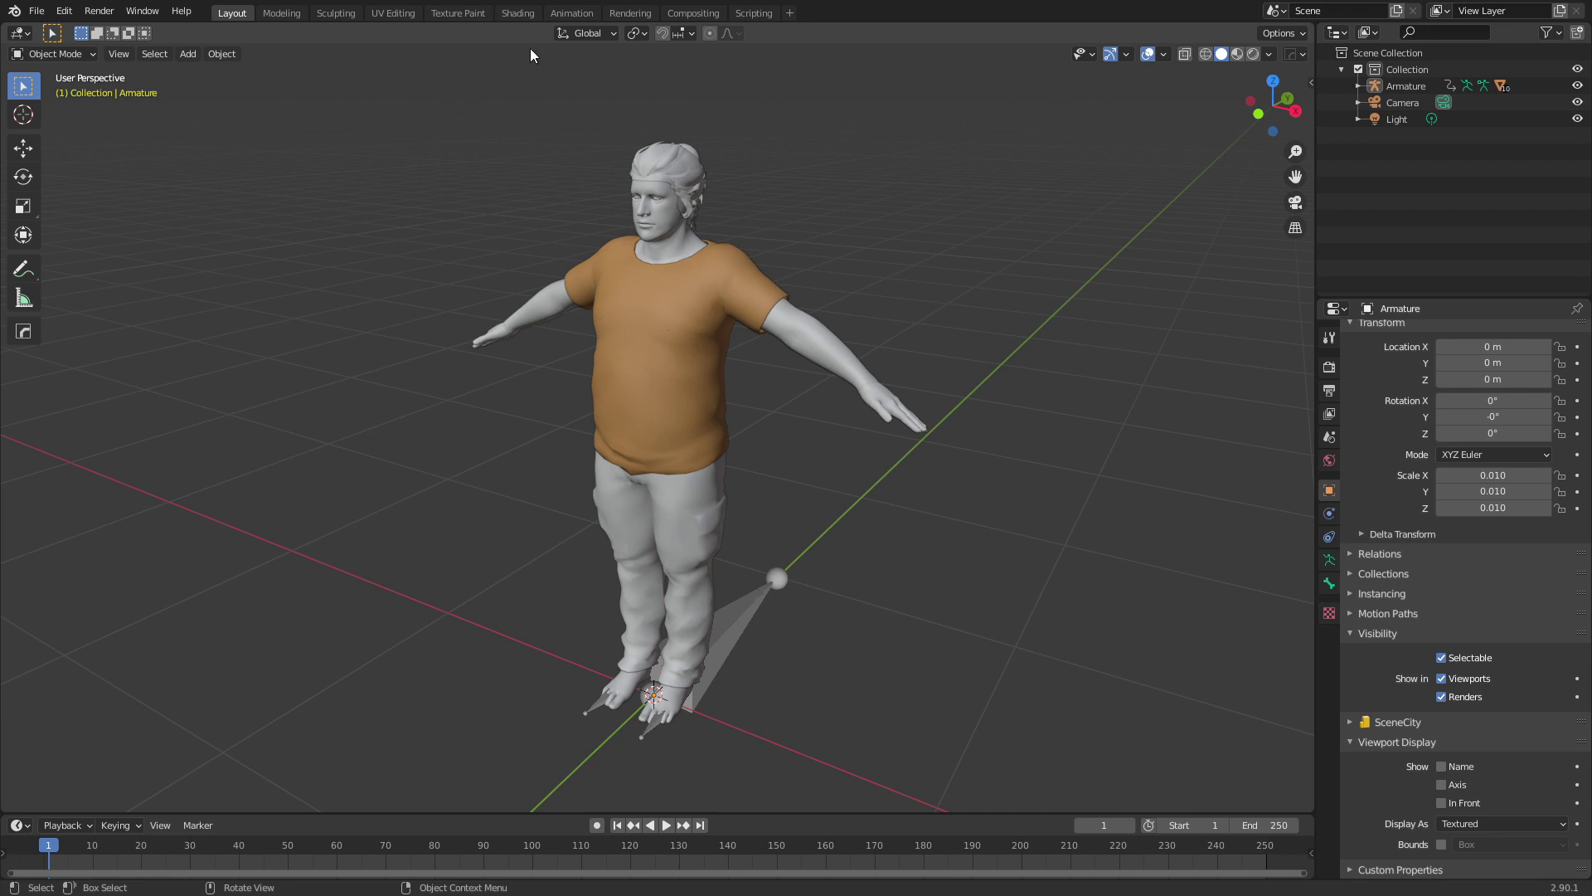
- Install the add-on auto_rig_pro_quick_rig.zip from the Downloads folder through the Blender preferences
click(64, 11)
click(102, 248)
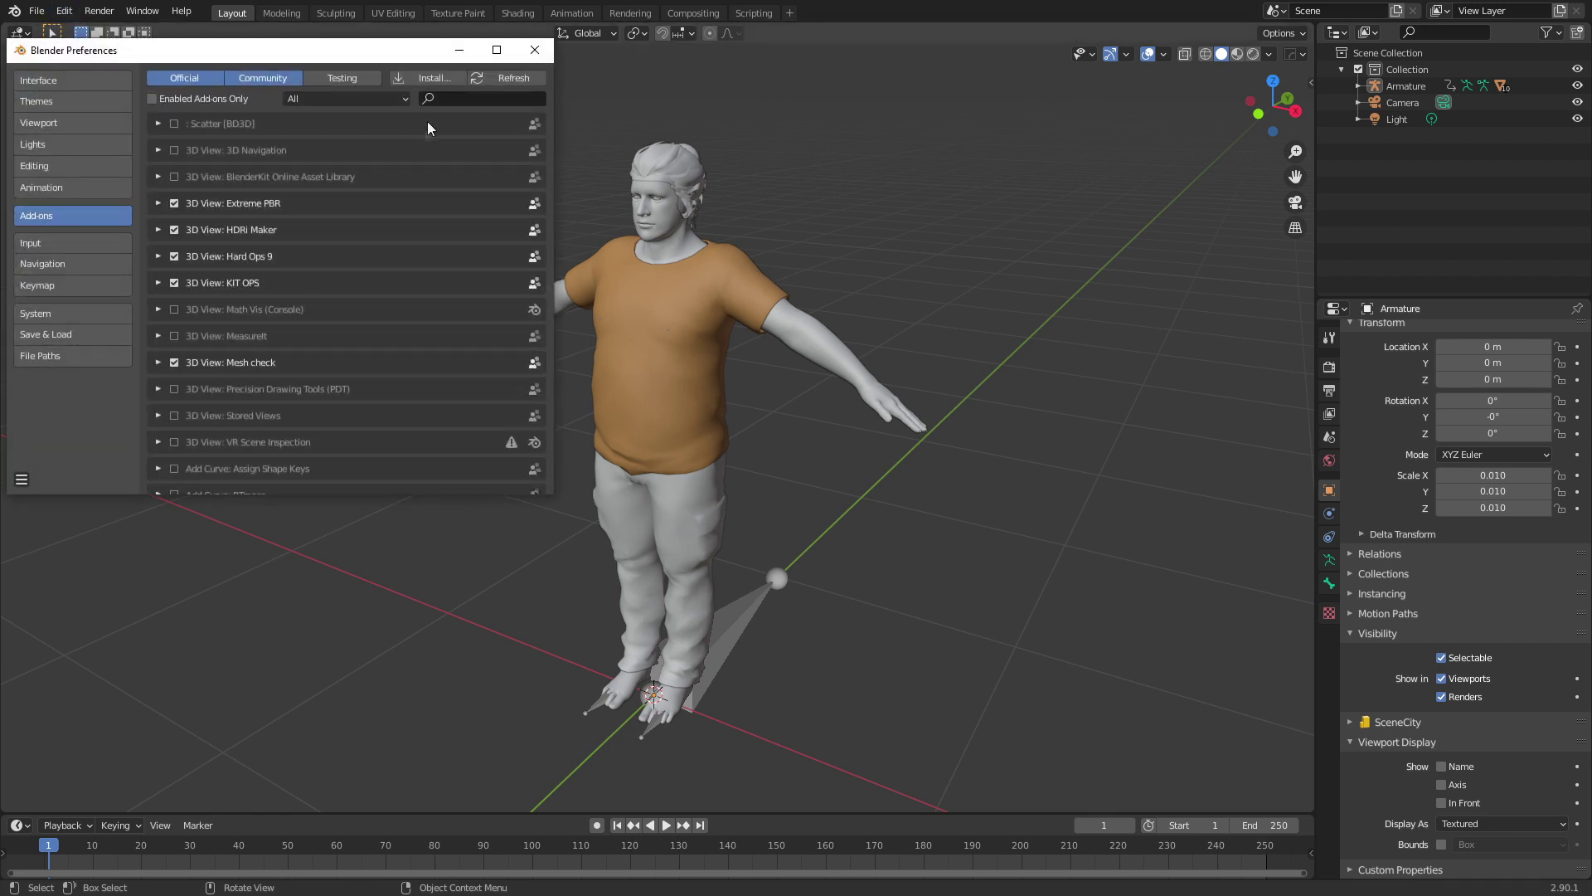
click(450, 82)
click(82, 448)
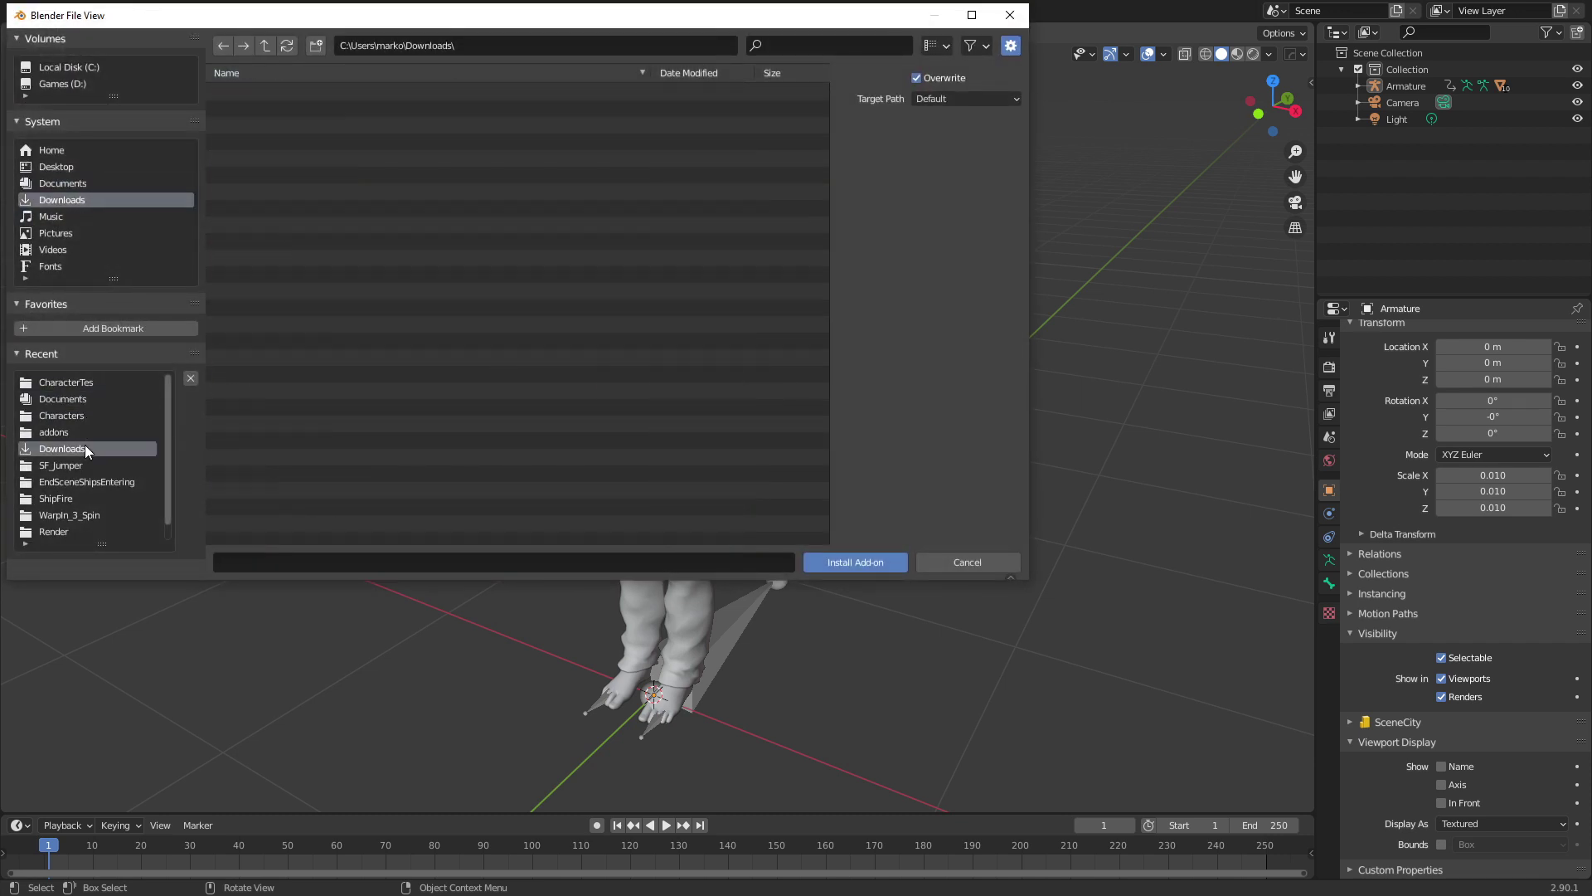
click(704, 71)
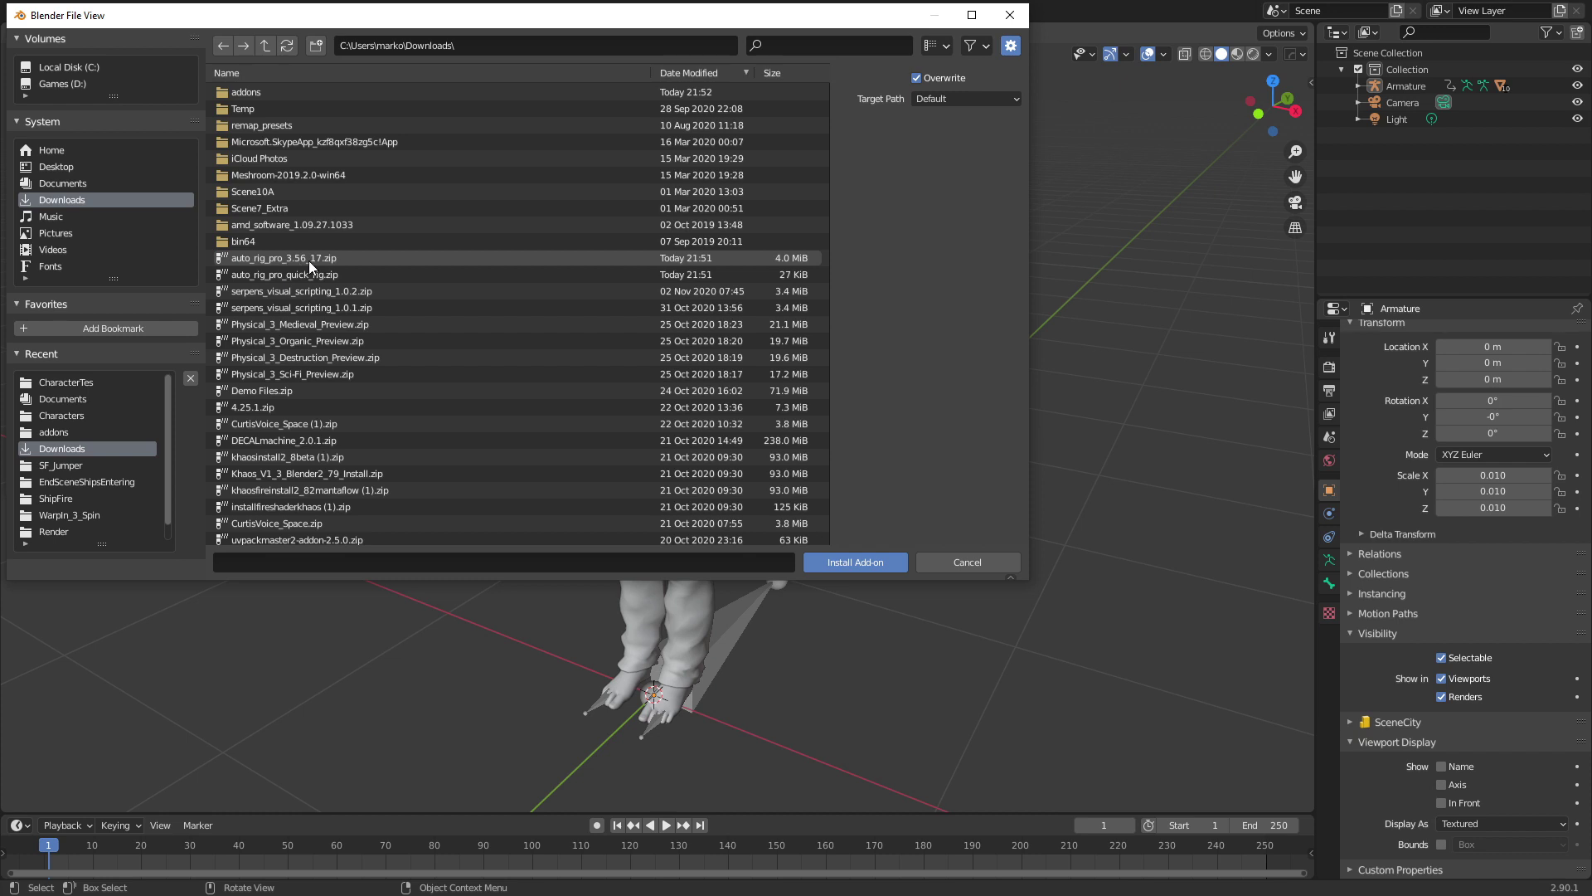
double_click(261, 91)
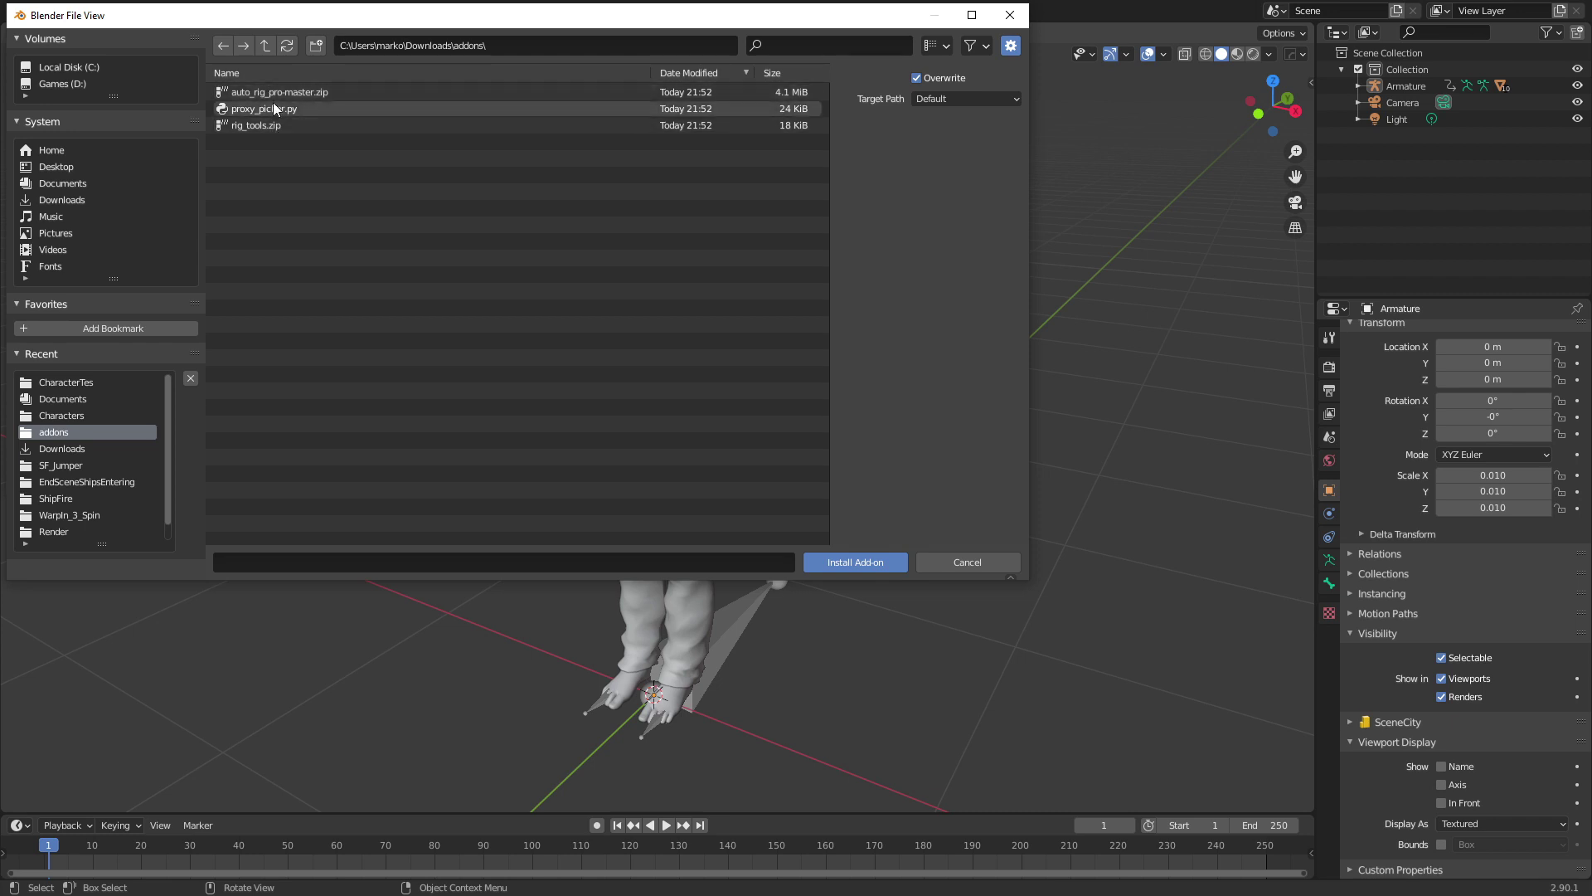
click(265, 44)
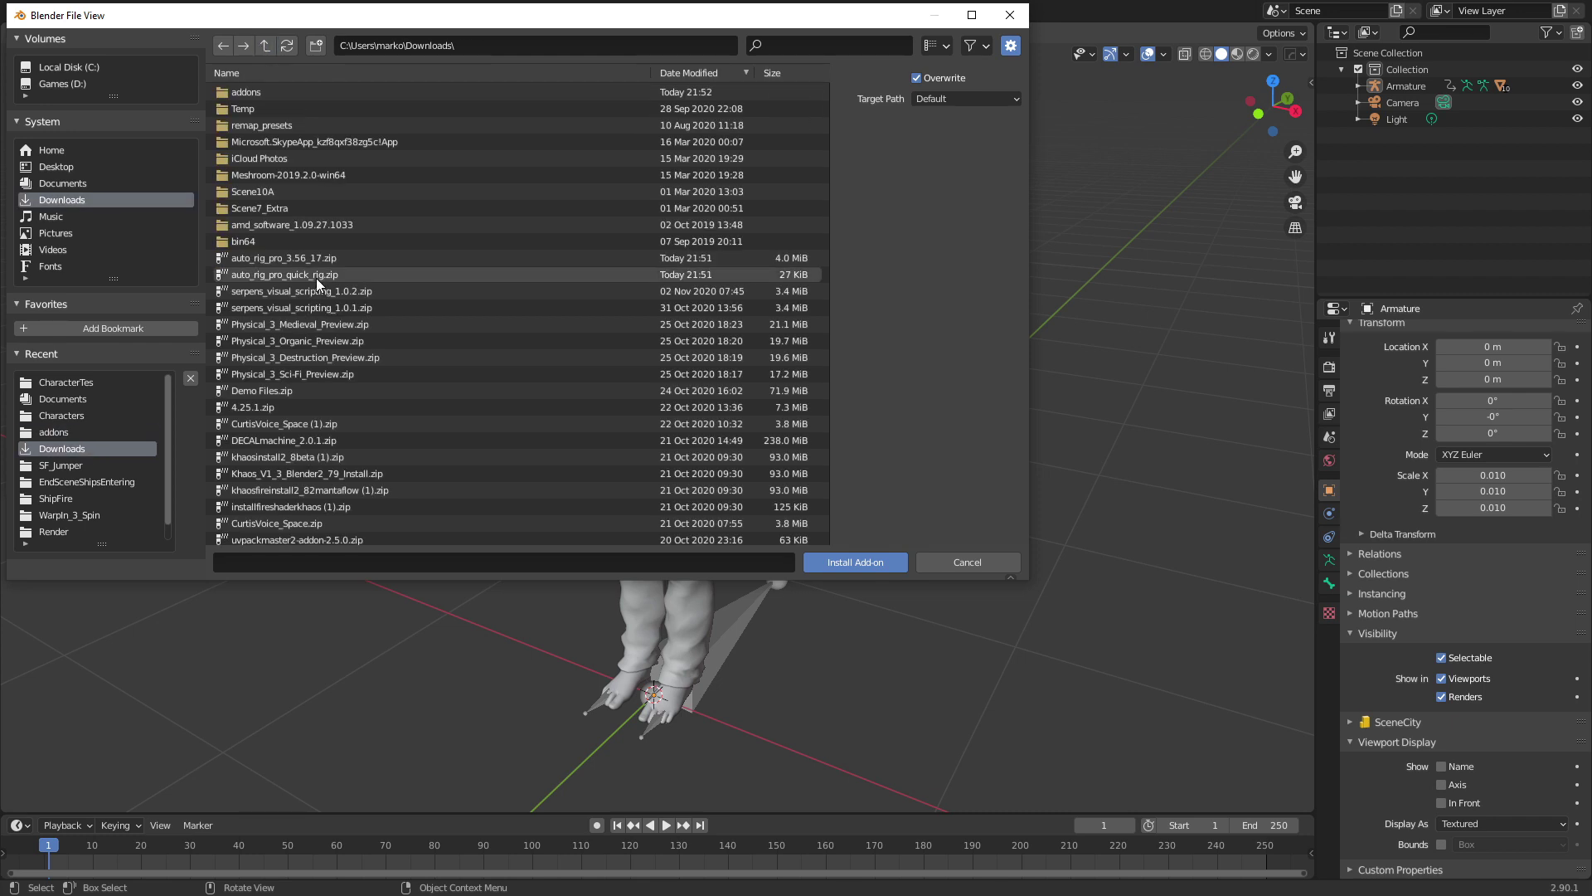
double_click(316, 277)
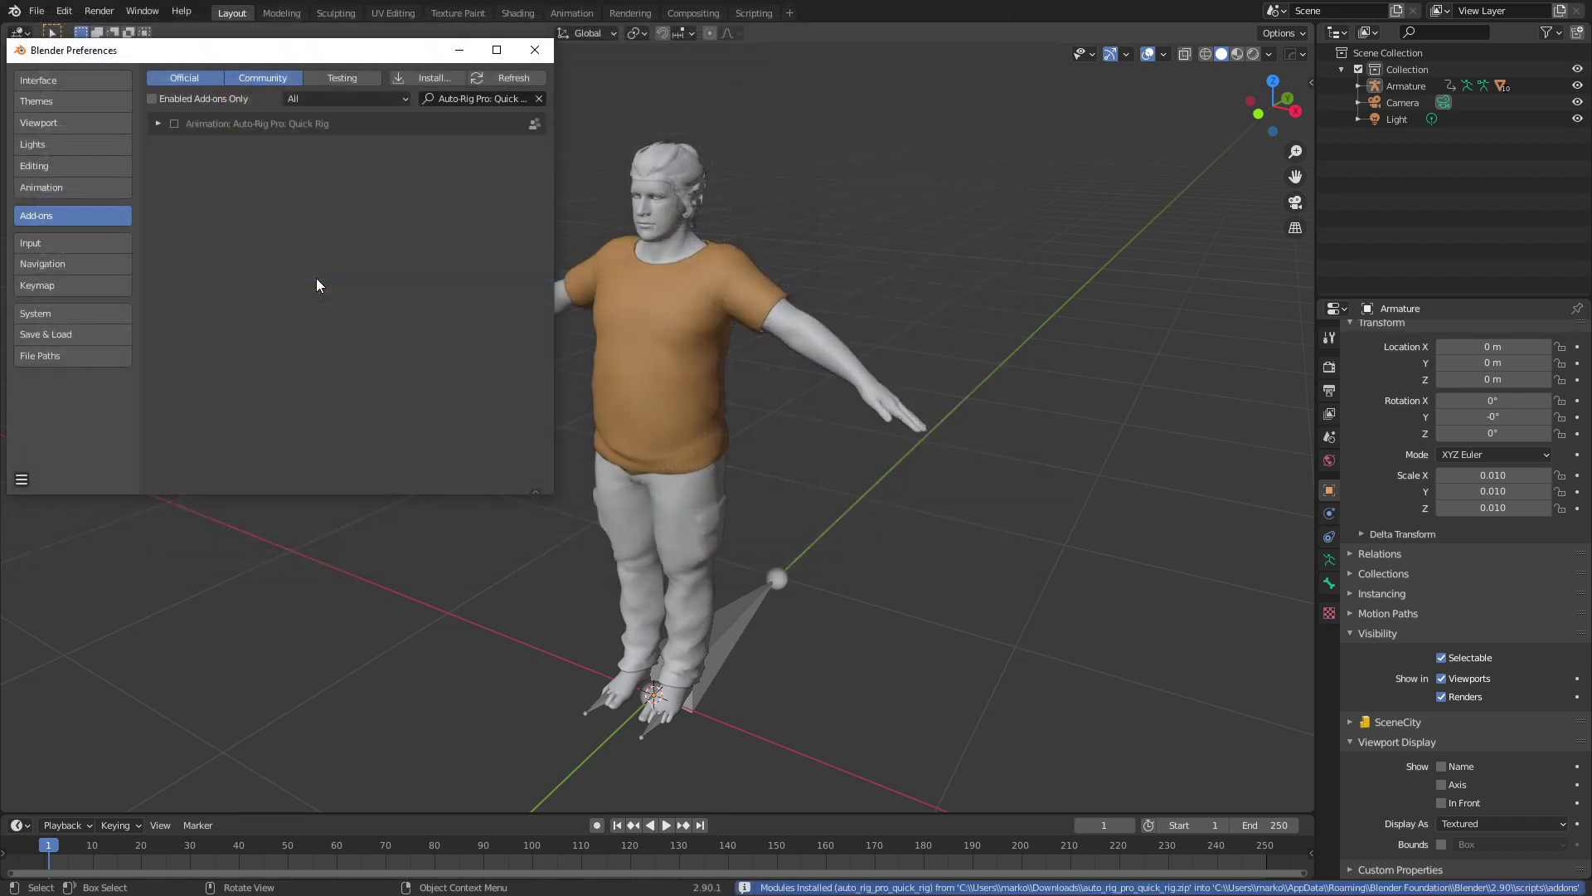
- Enable the Auto-Rig Pro: Quick Rig add-on, close the preferences and show the viewport sidebar
click(175, 125)
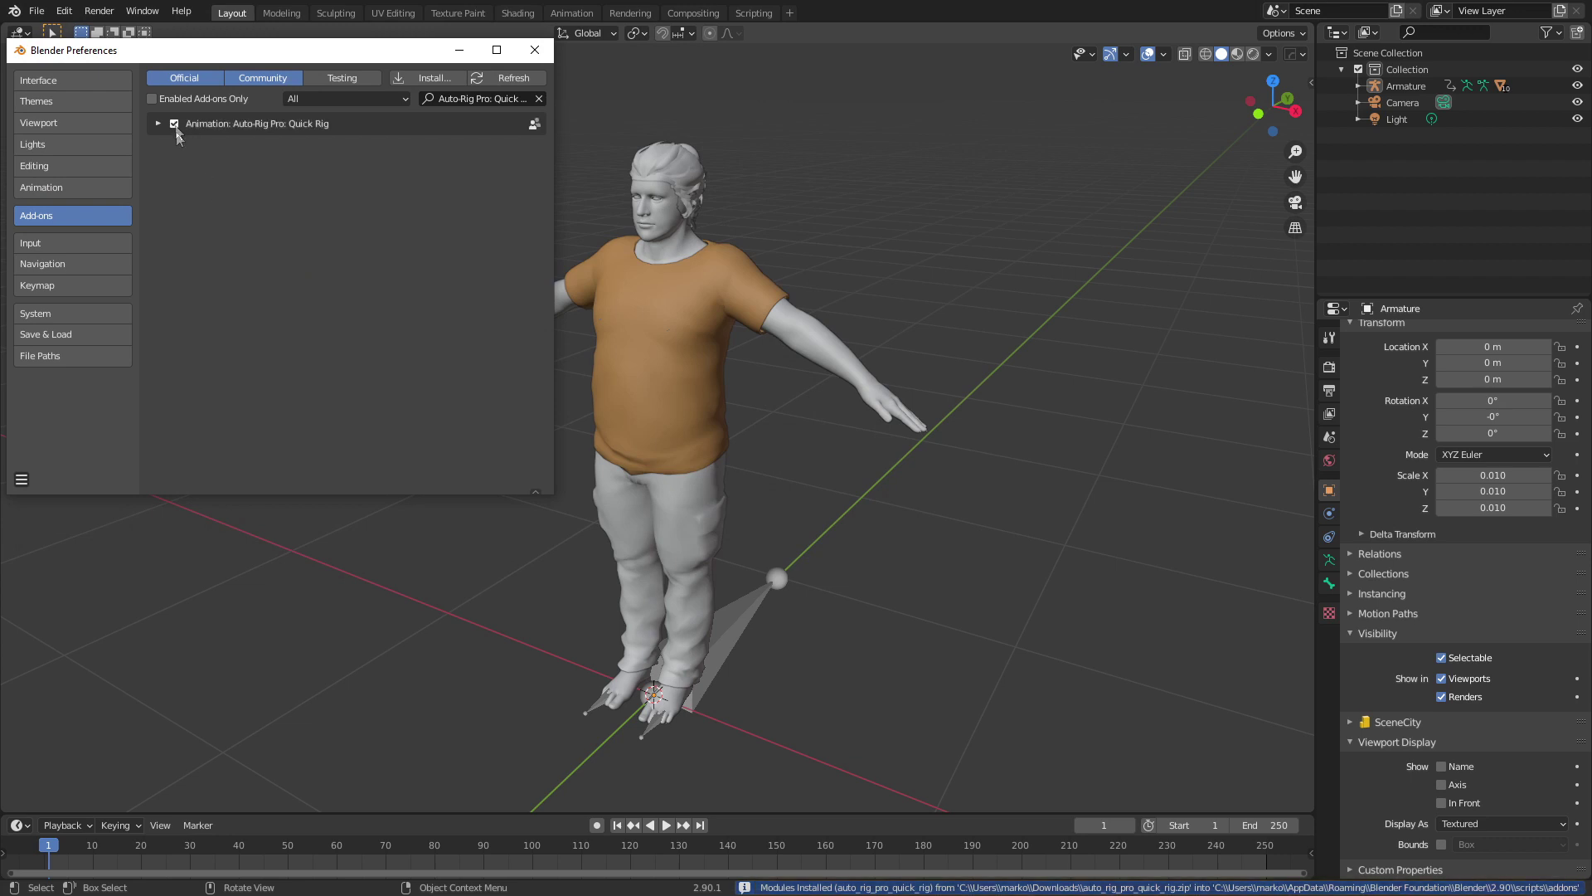
click(534, 50)
key(n)
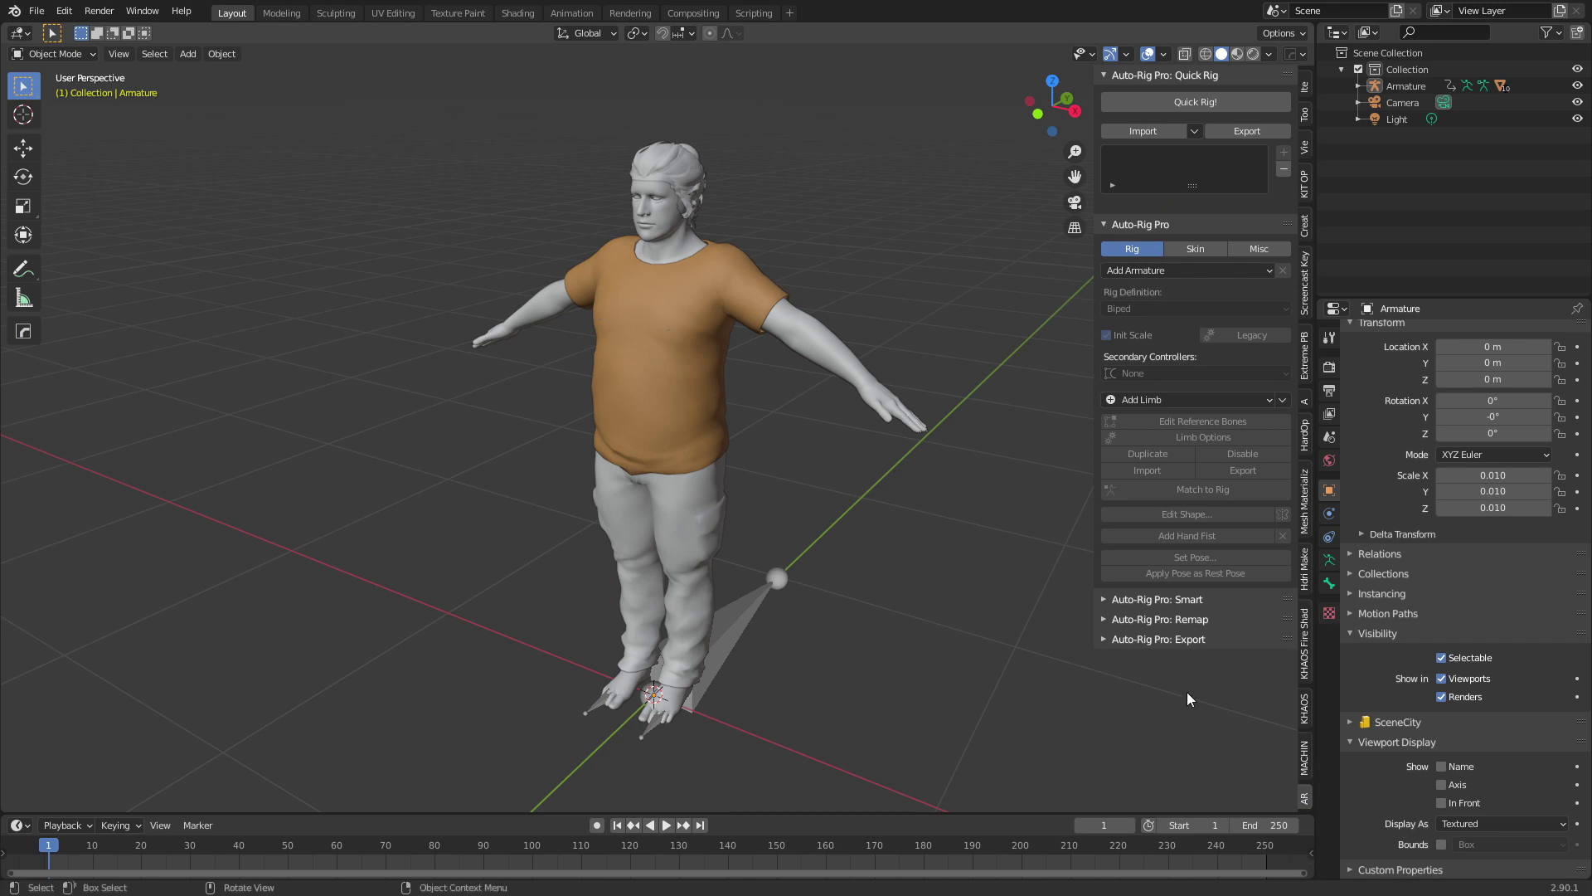
- Set the character's armature to display in front of the mesh, and put it in Pose Mode with no bones selected
click(720, 613)
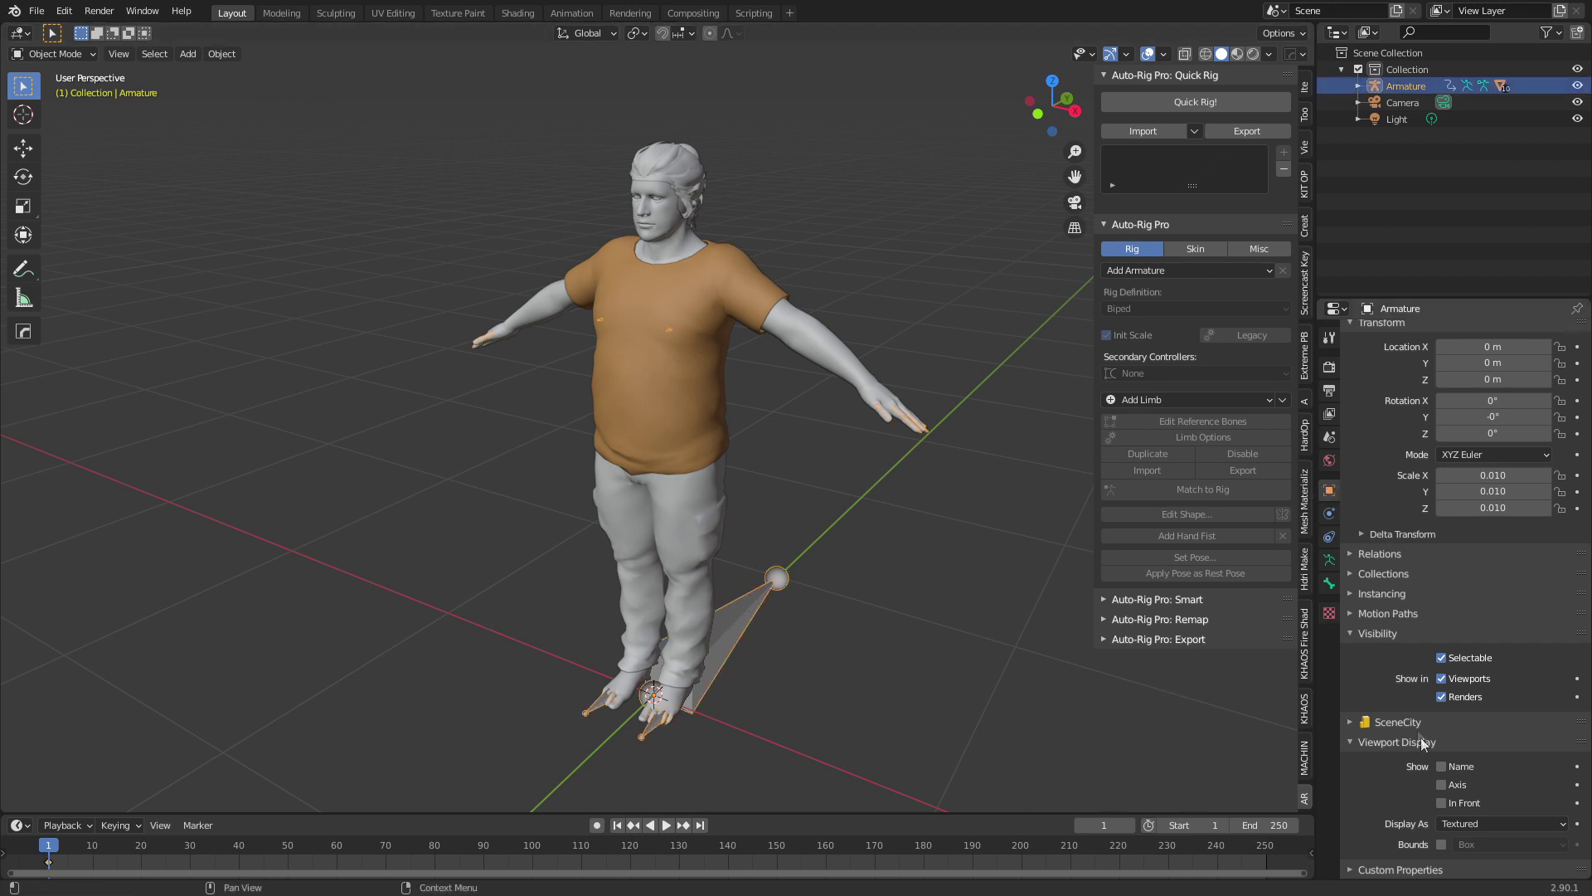
click(1446, 803)
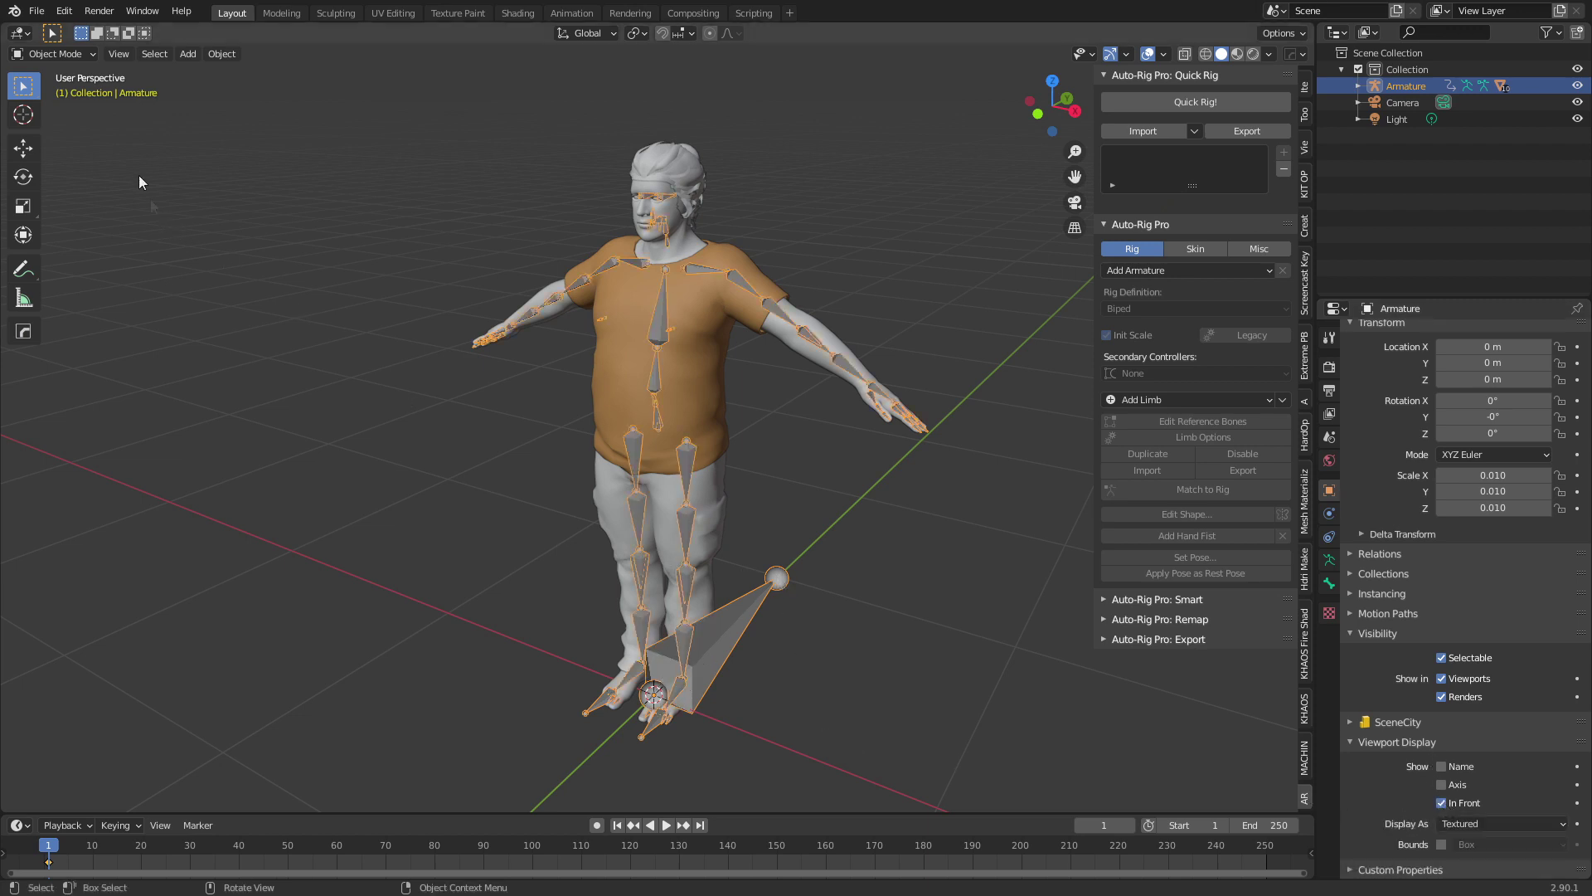
click(78, 53)
click(76, 105)
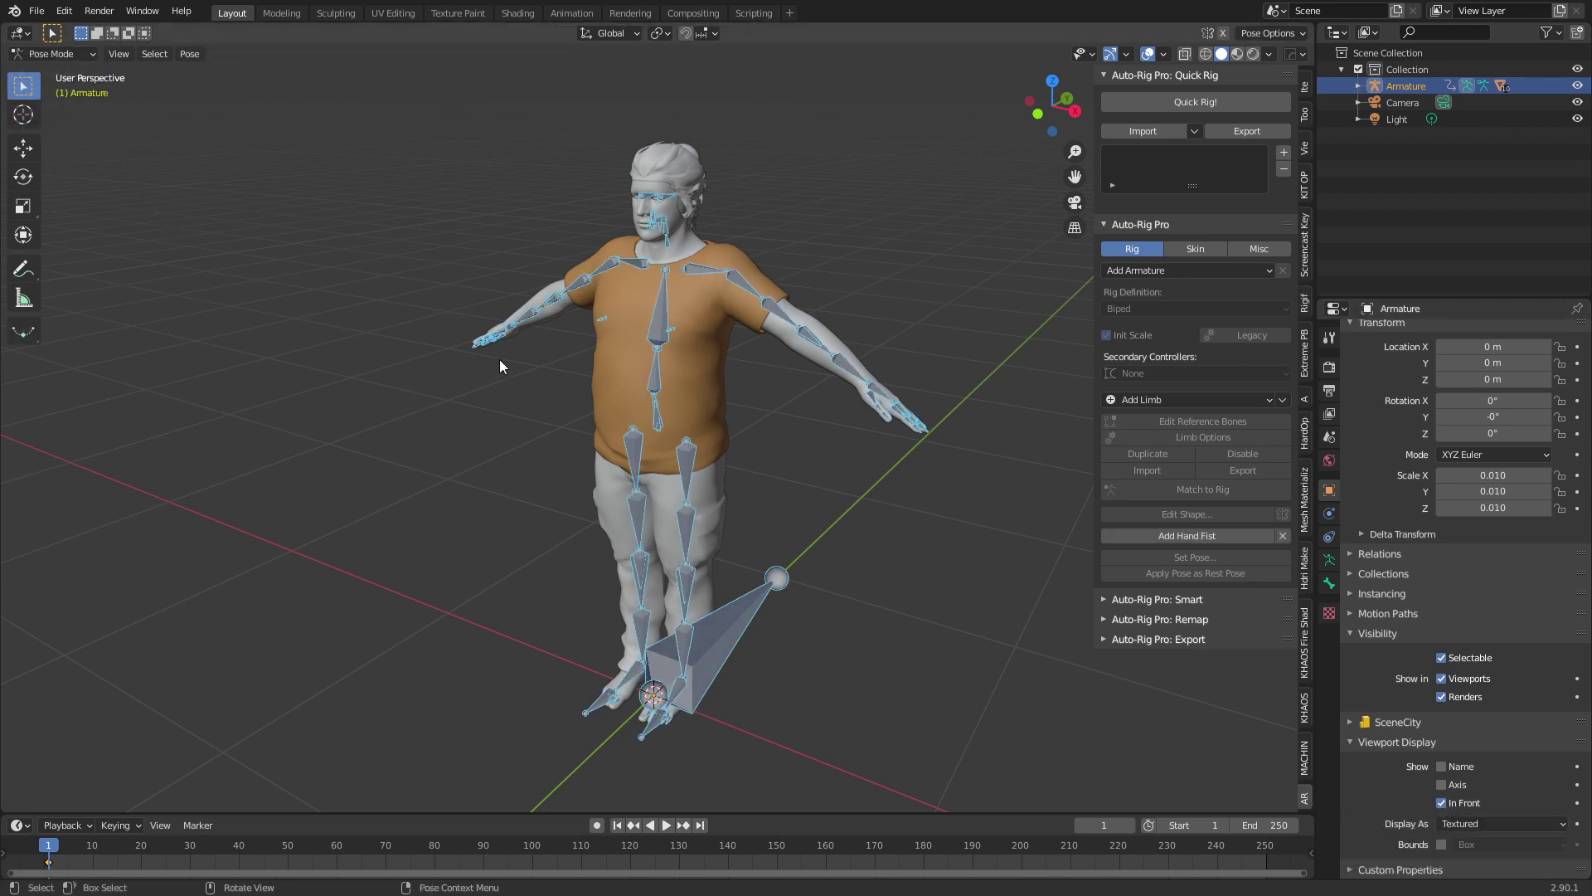
click(571, 431)
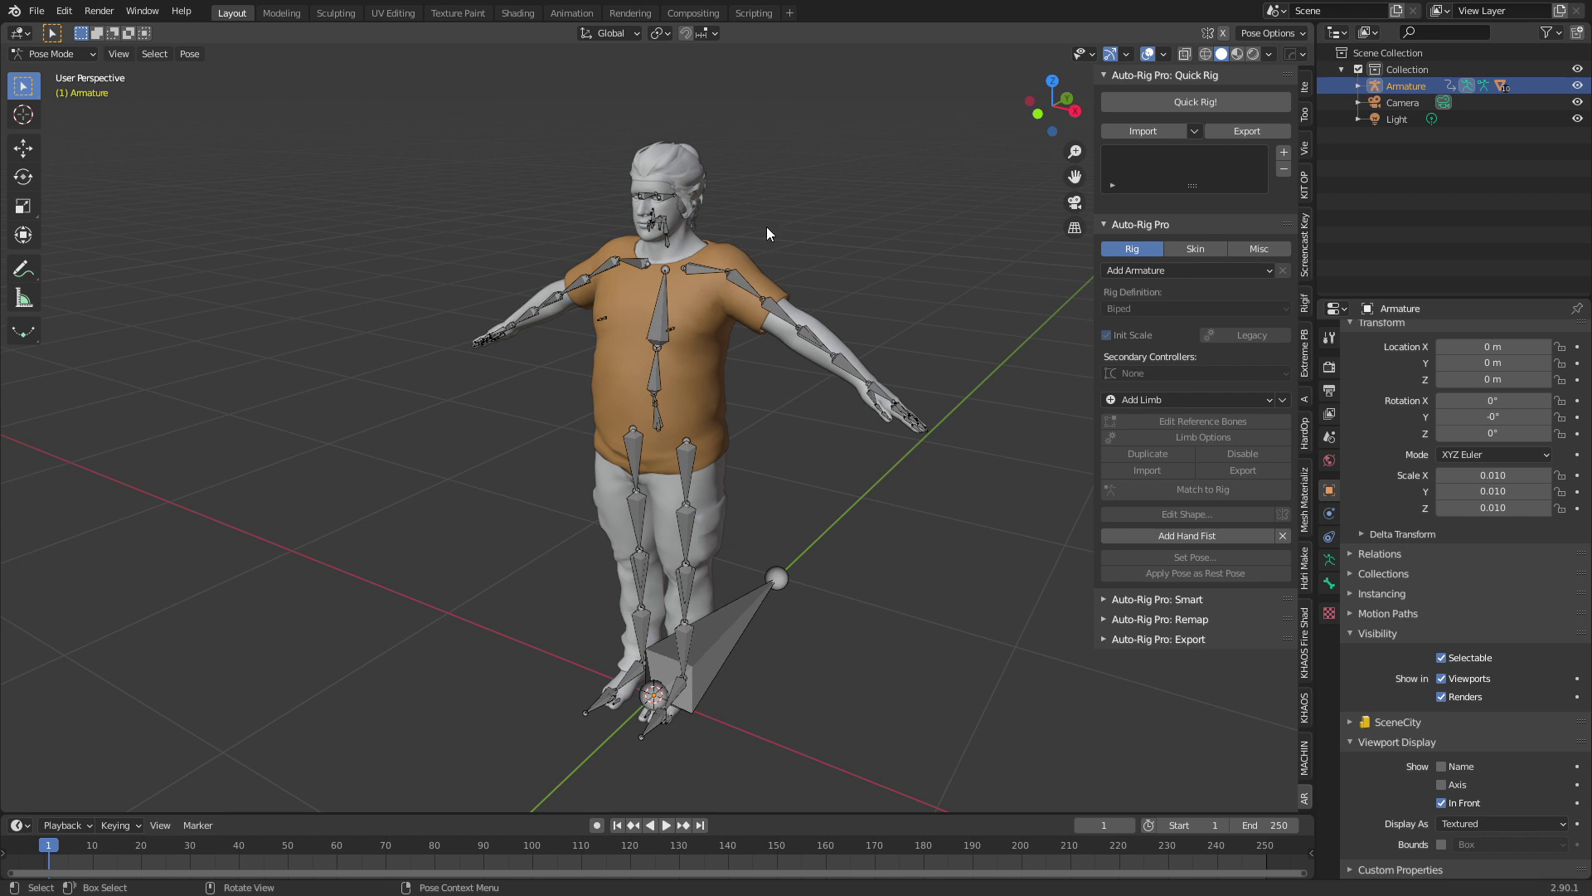
click(1163, 133)
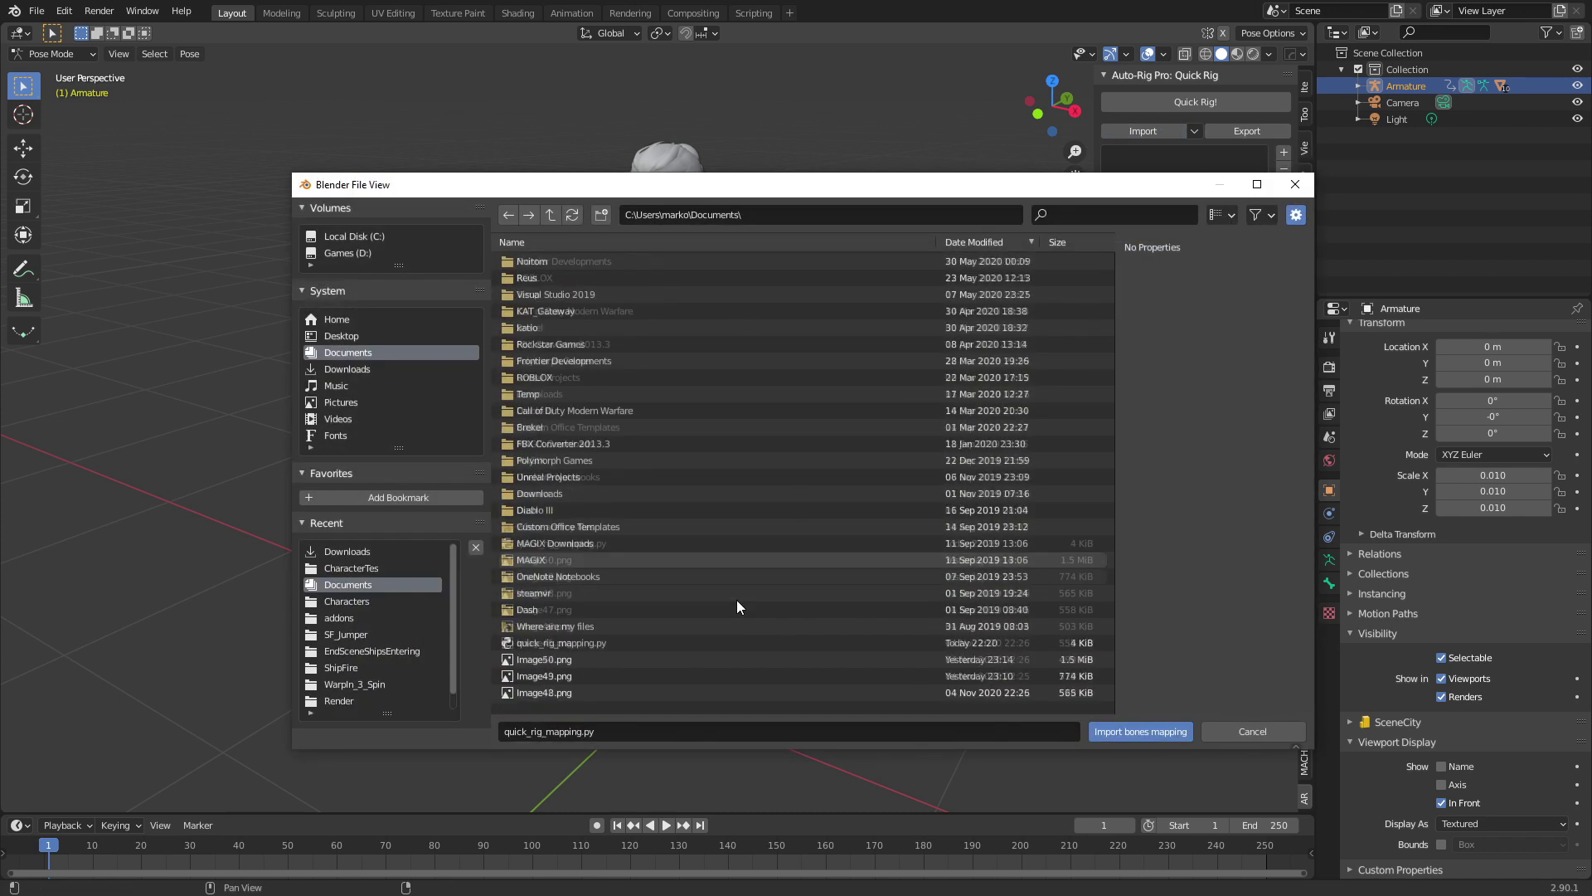
click(1159, 733)
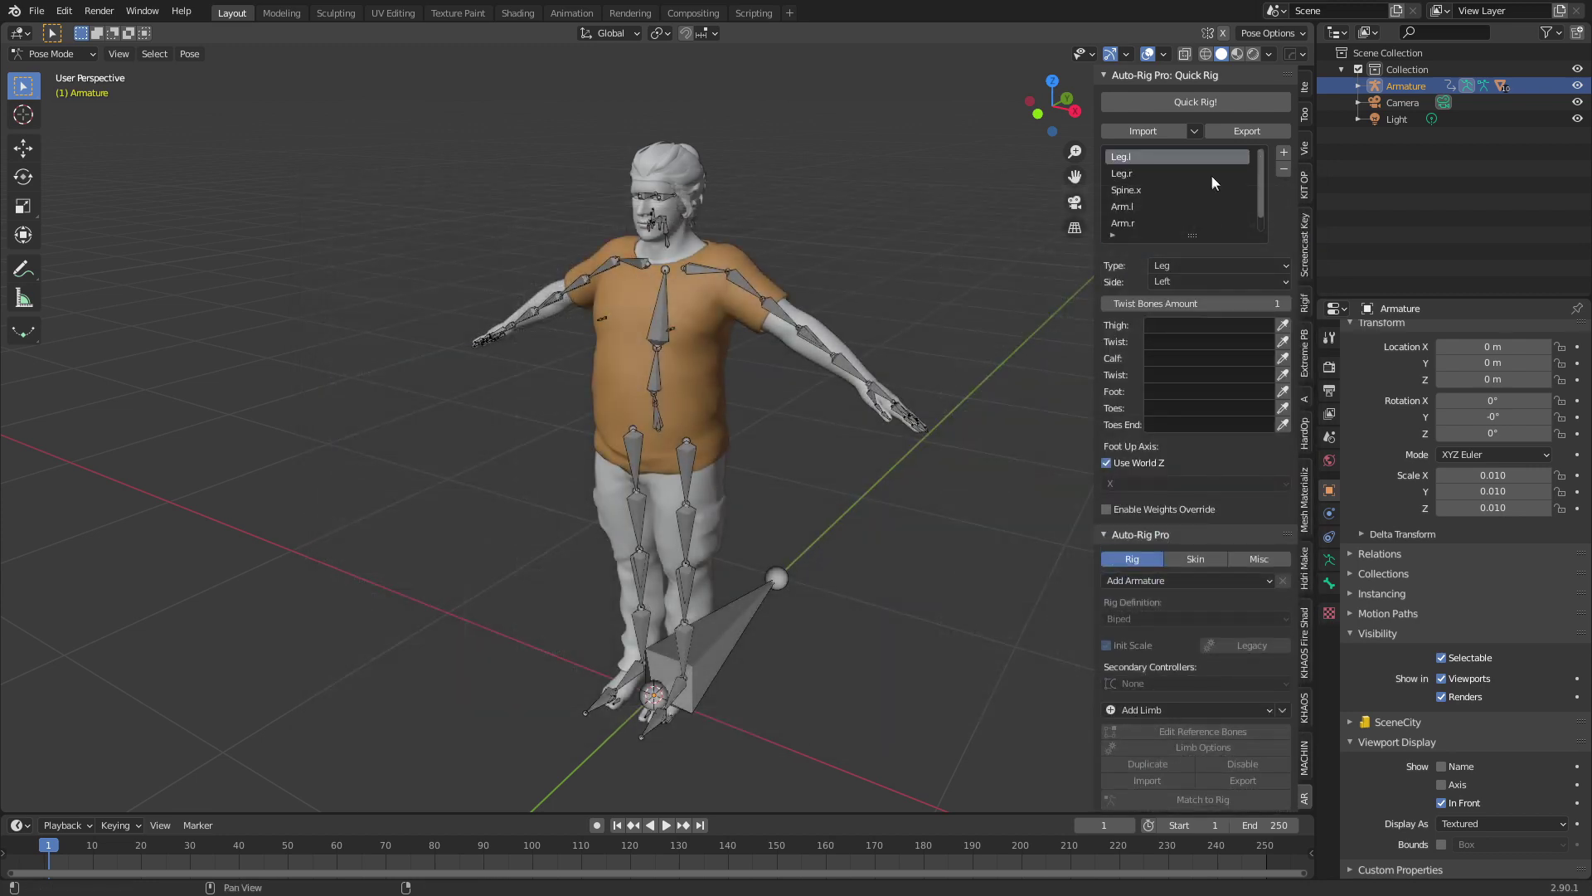
key(ctrl+z)
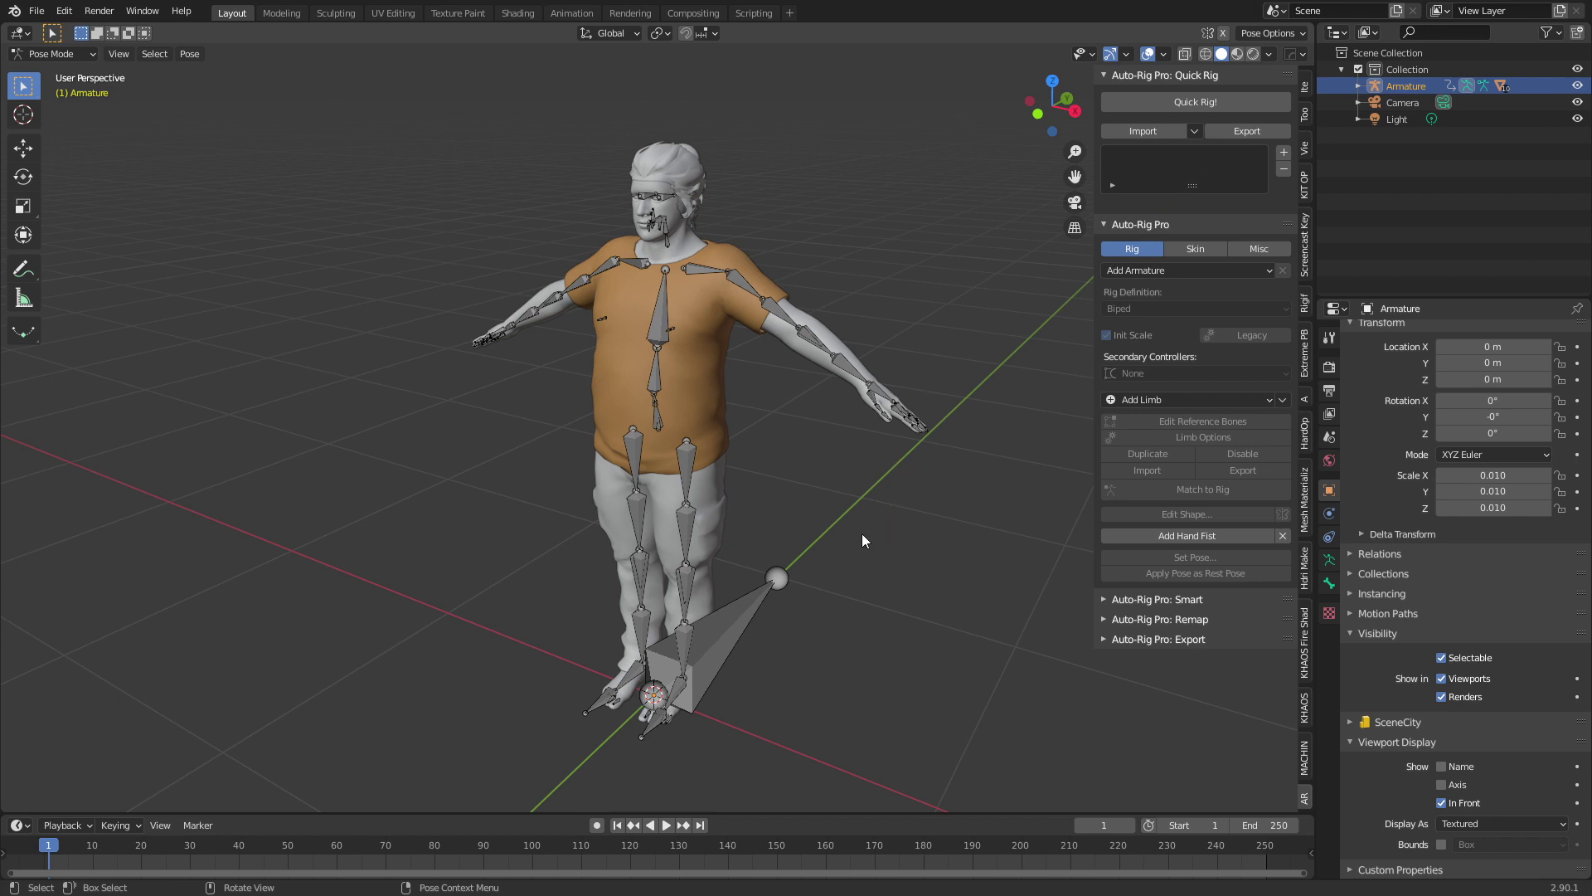
- Add a Leg limb to the Quick Rig list starting from the CC_Base_L_Thigh bone
click(689, 471)
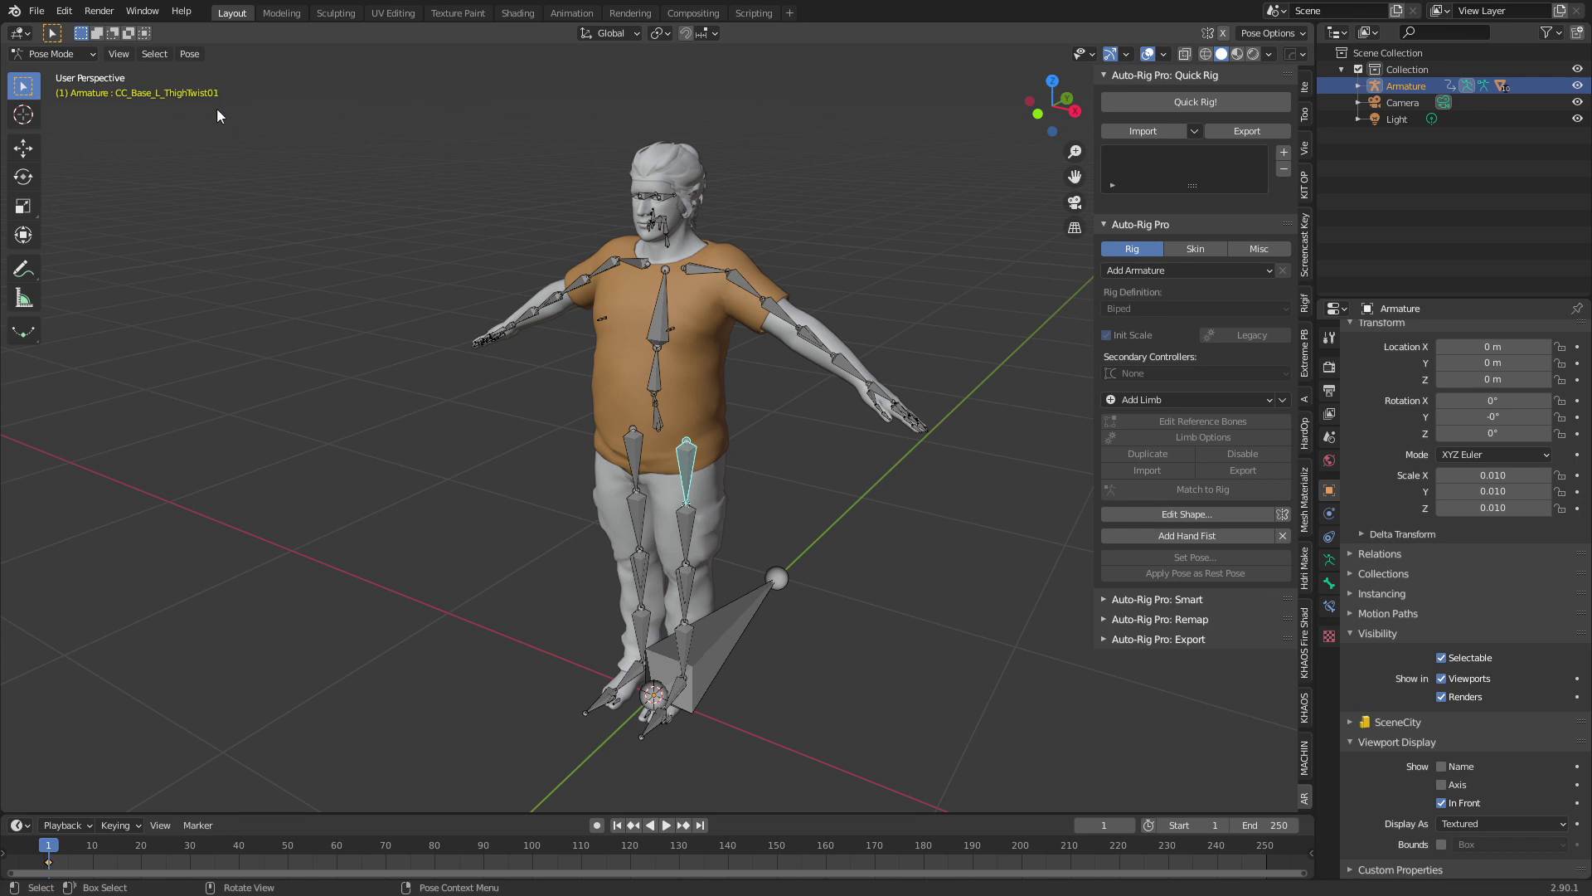
click(687, 467)
click(1284, 154)
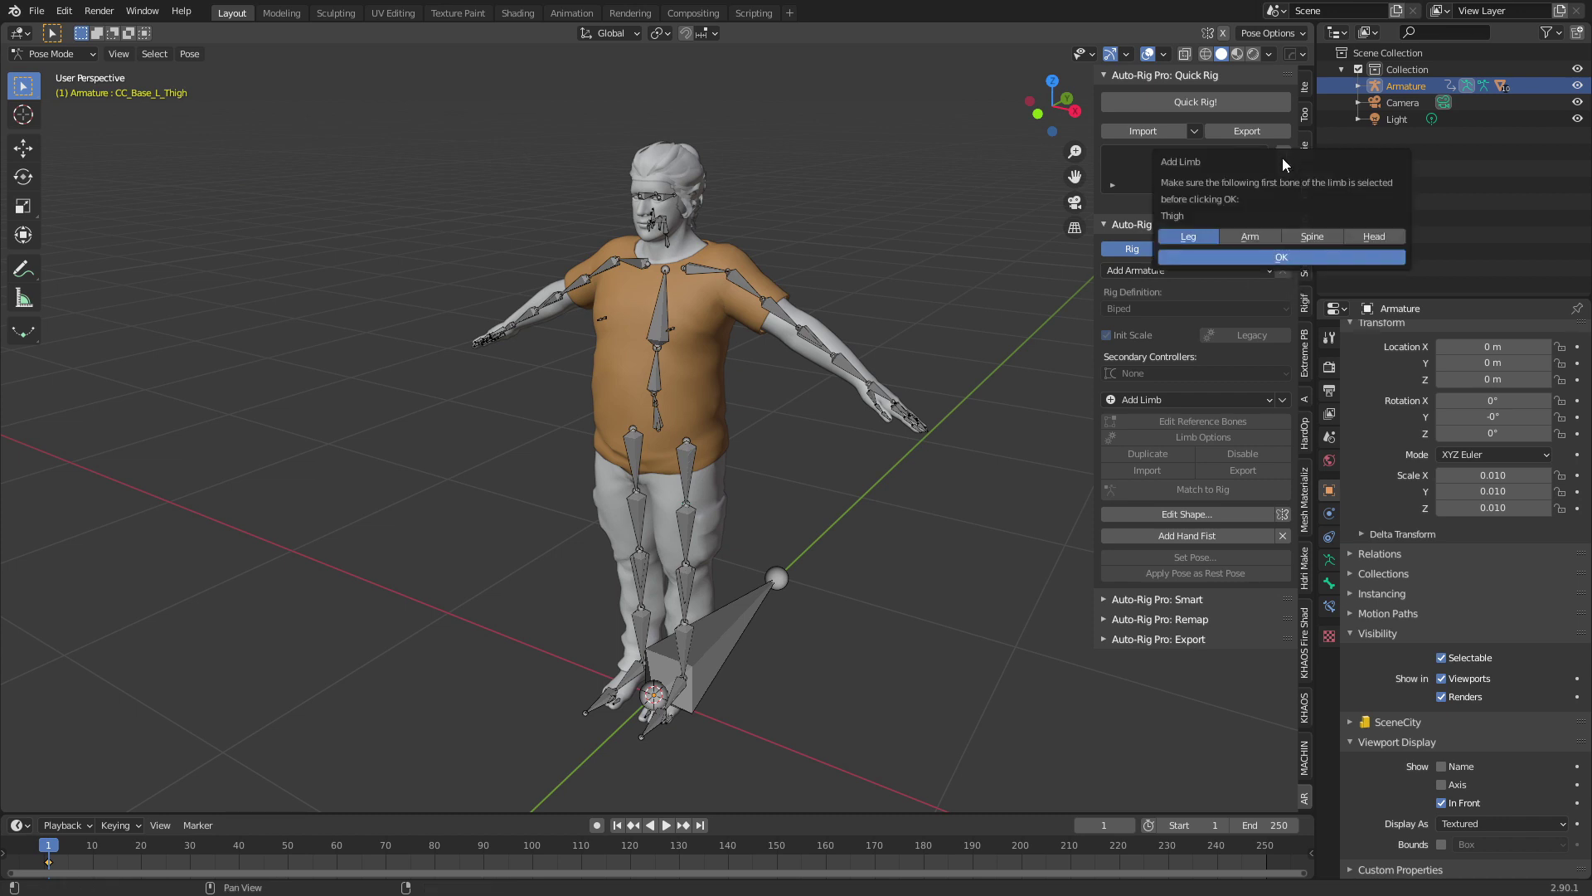
click(1233, 264)
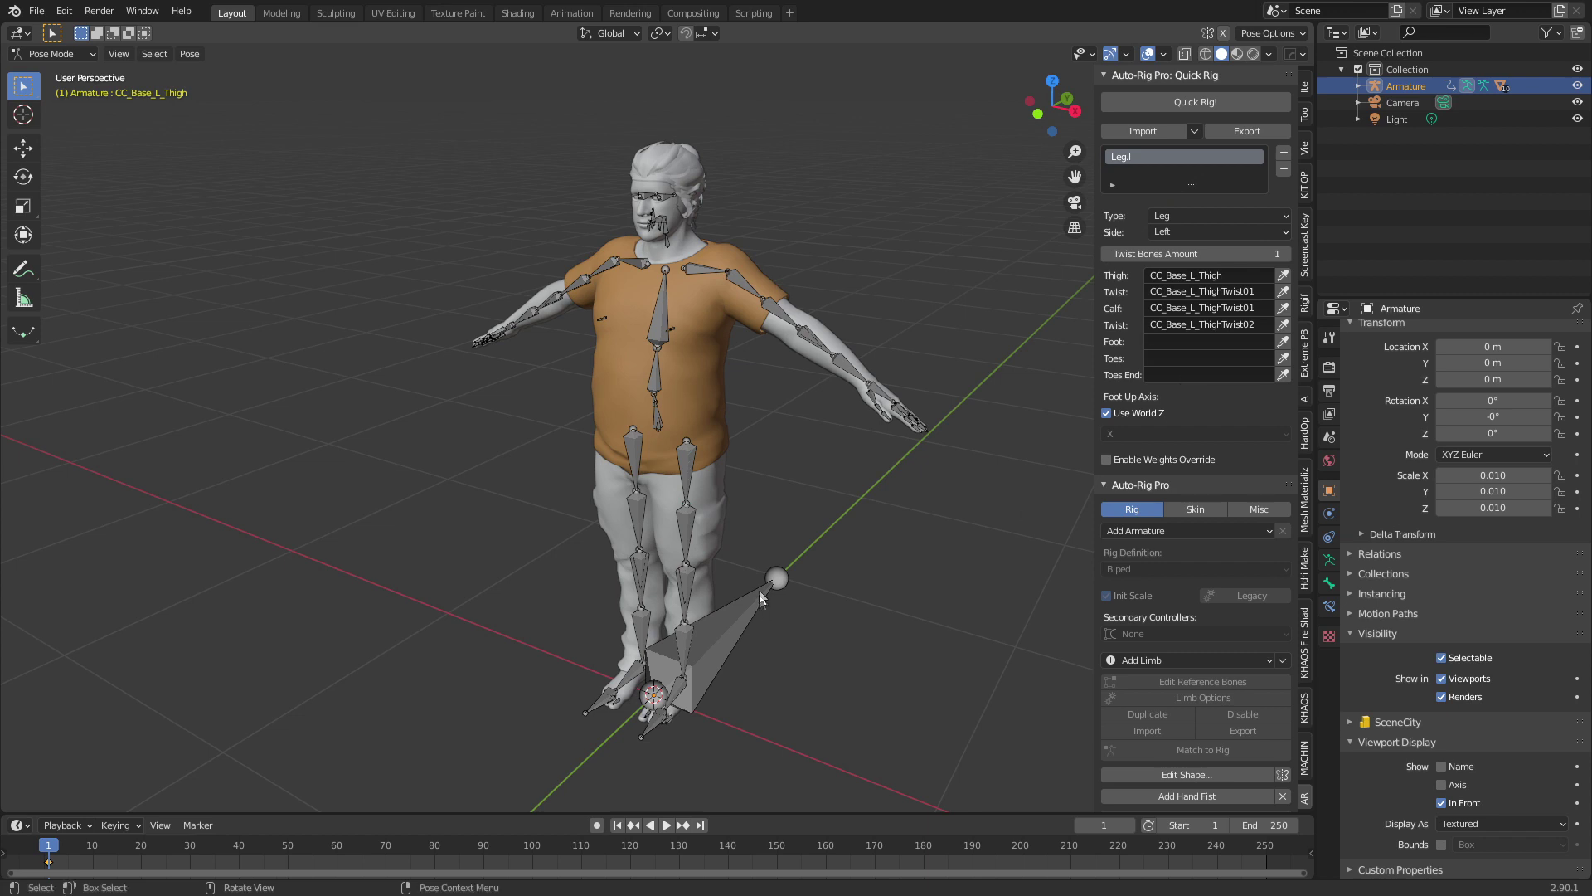
- Assign CC_Base_L_ThighTwist02 as the left leg's thigh twist bone and CC_Base_L_Calf as its calf bone
scroll(770, 591, up, 5)
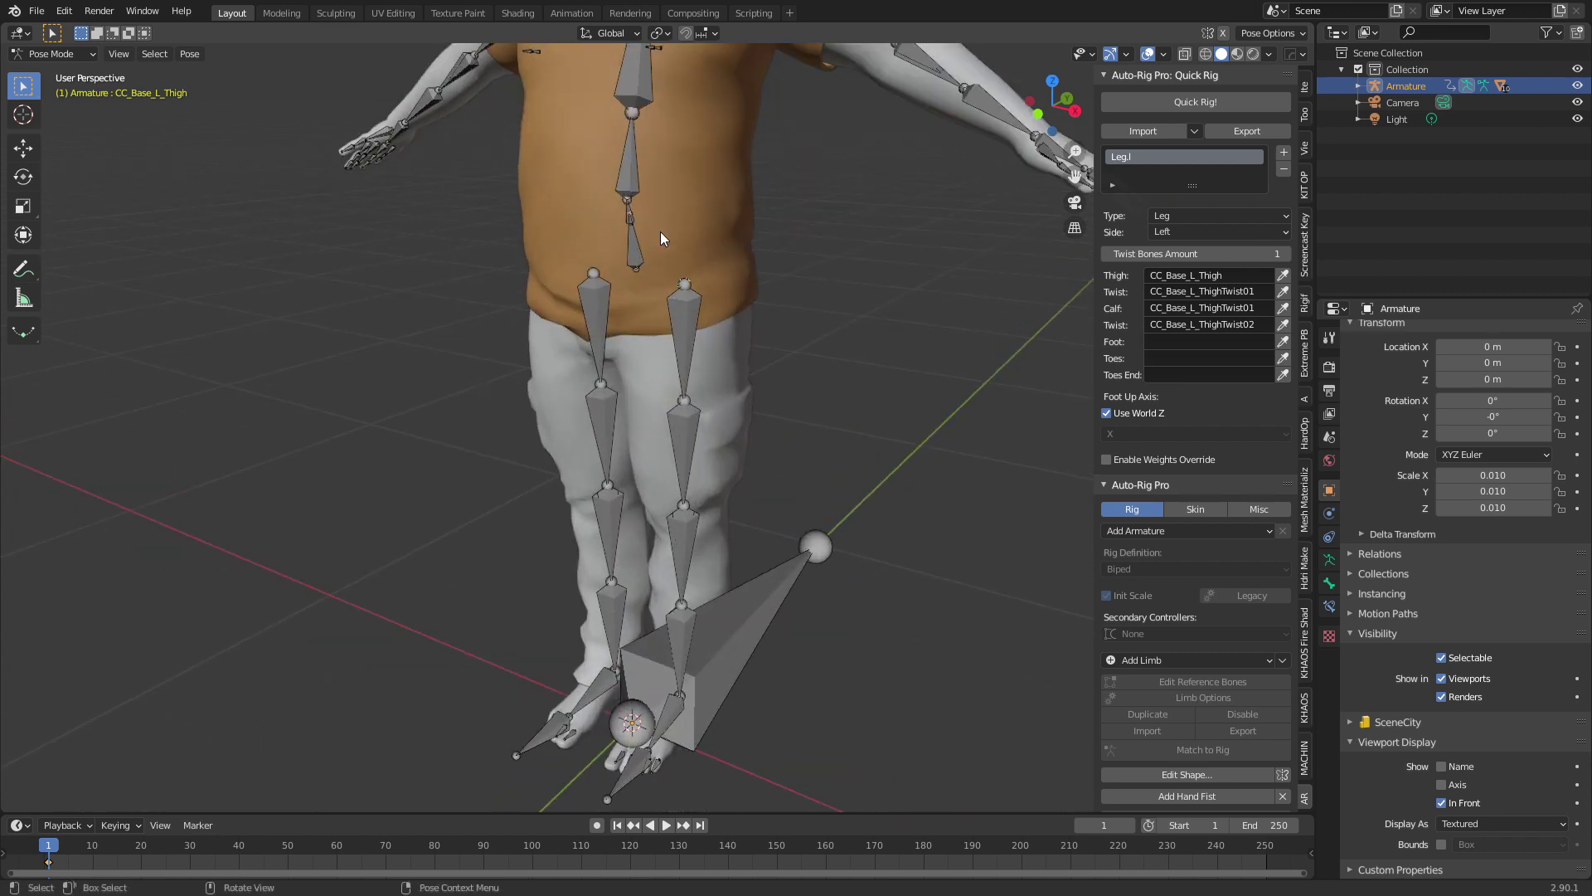
click(685, 440)
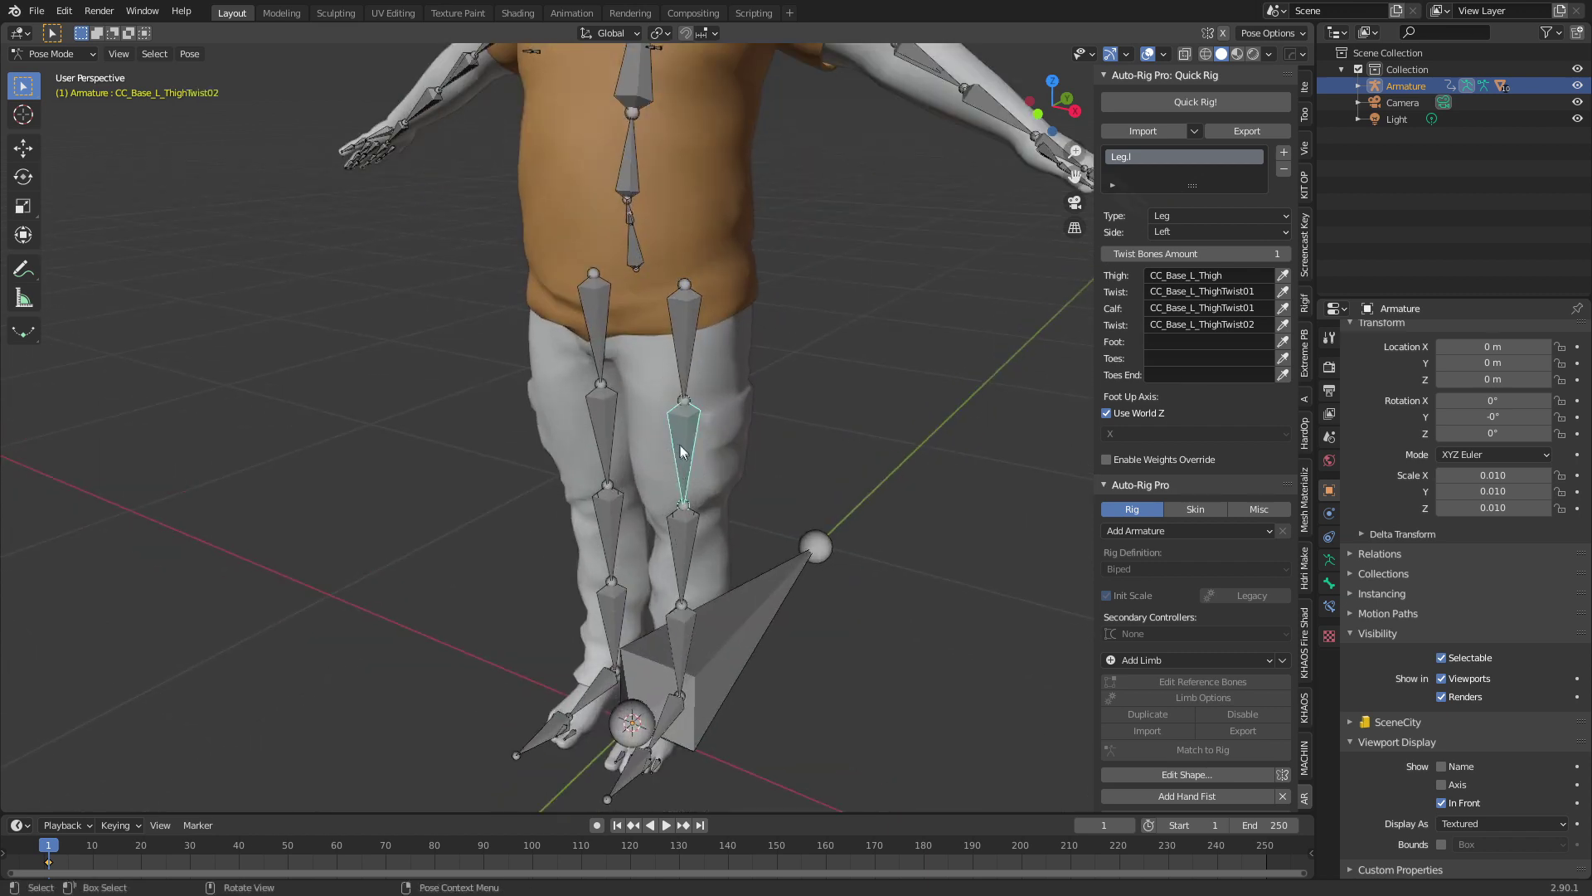
click(1283, 291)
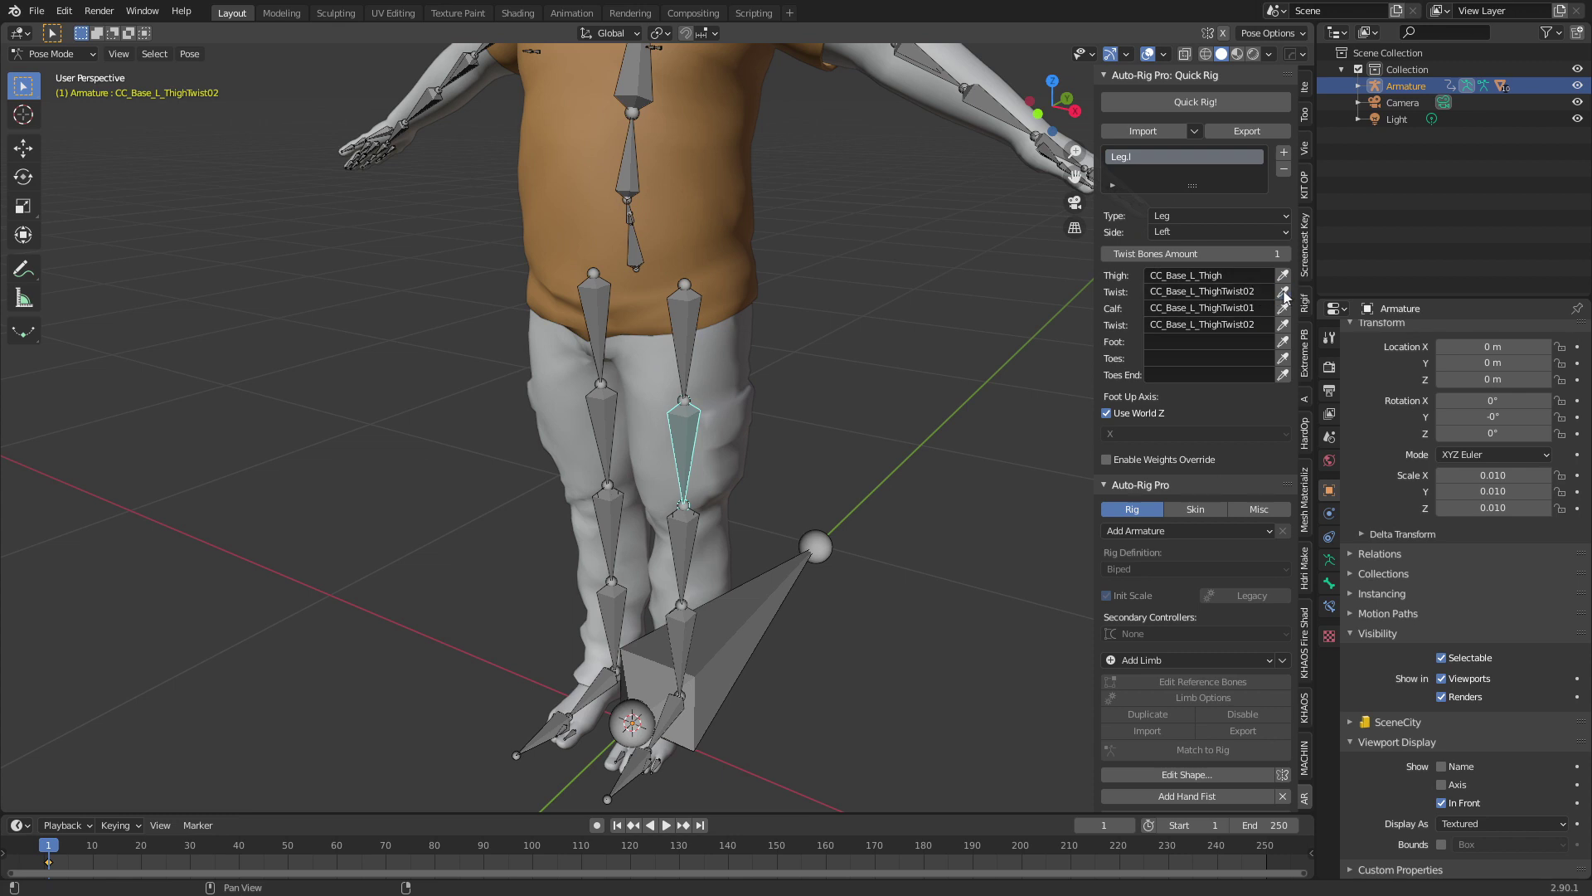
click(685, 550)
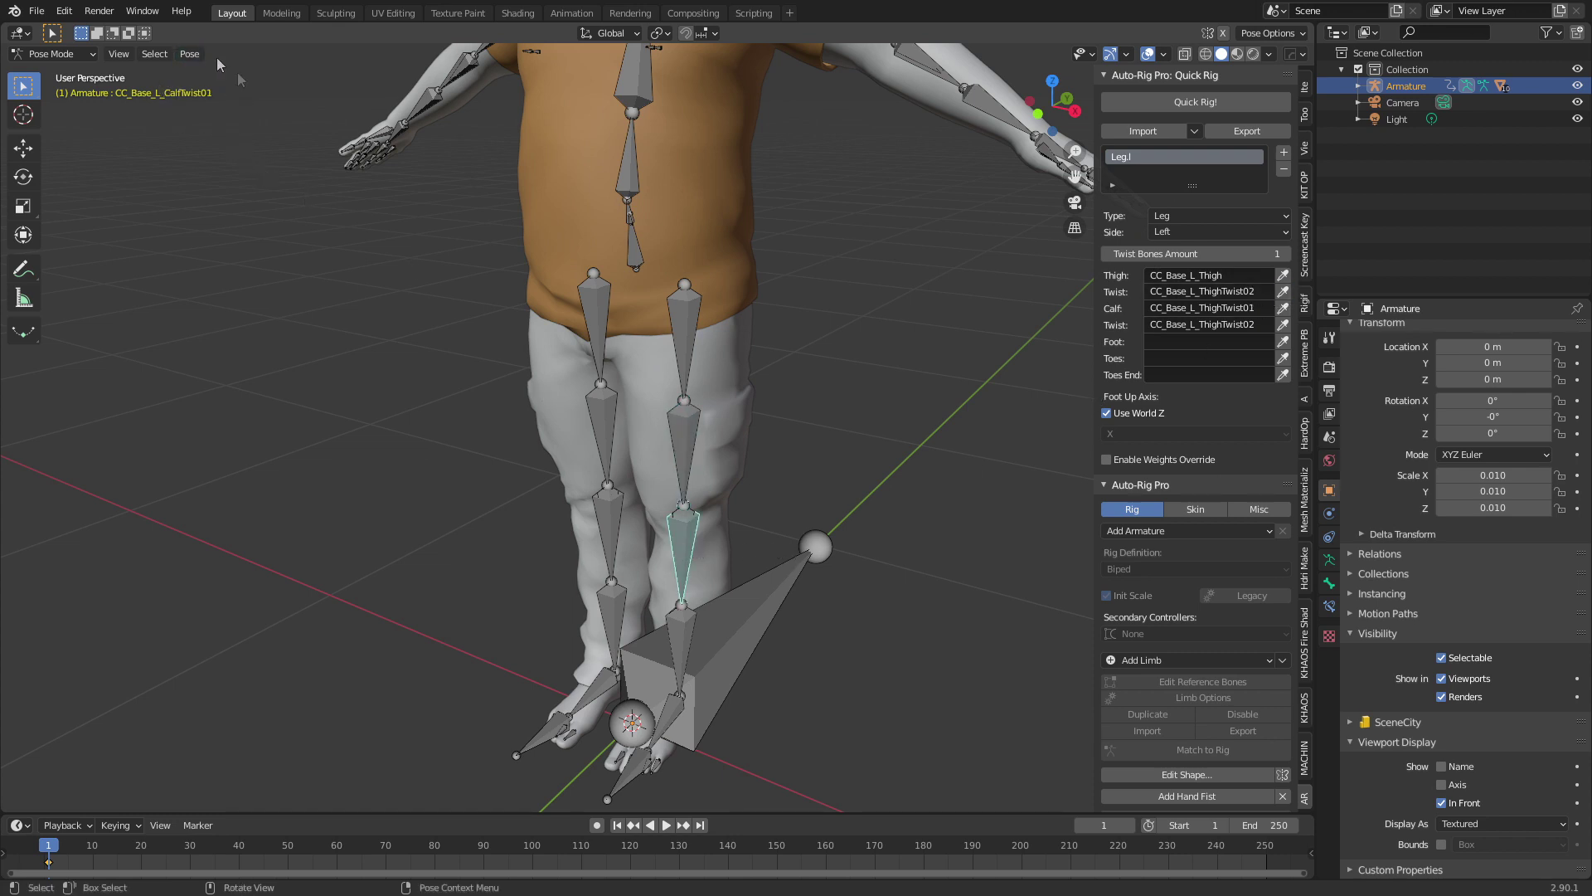
click(685, 561)
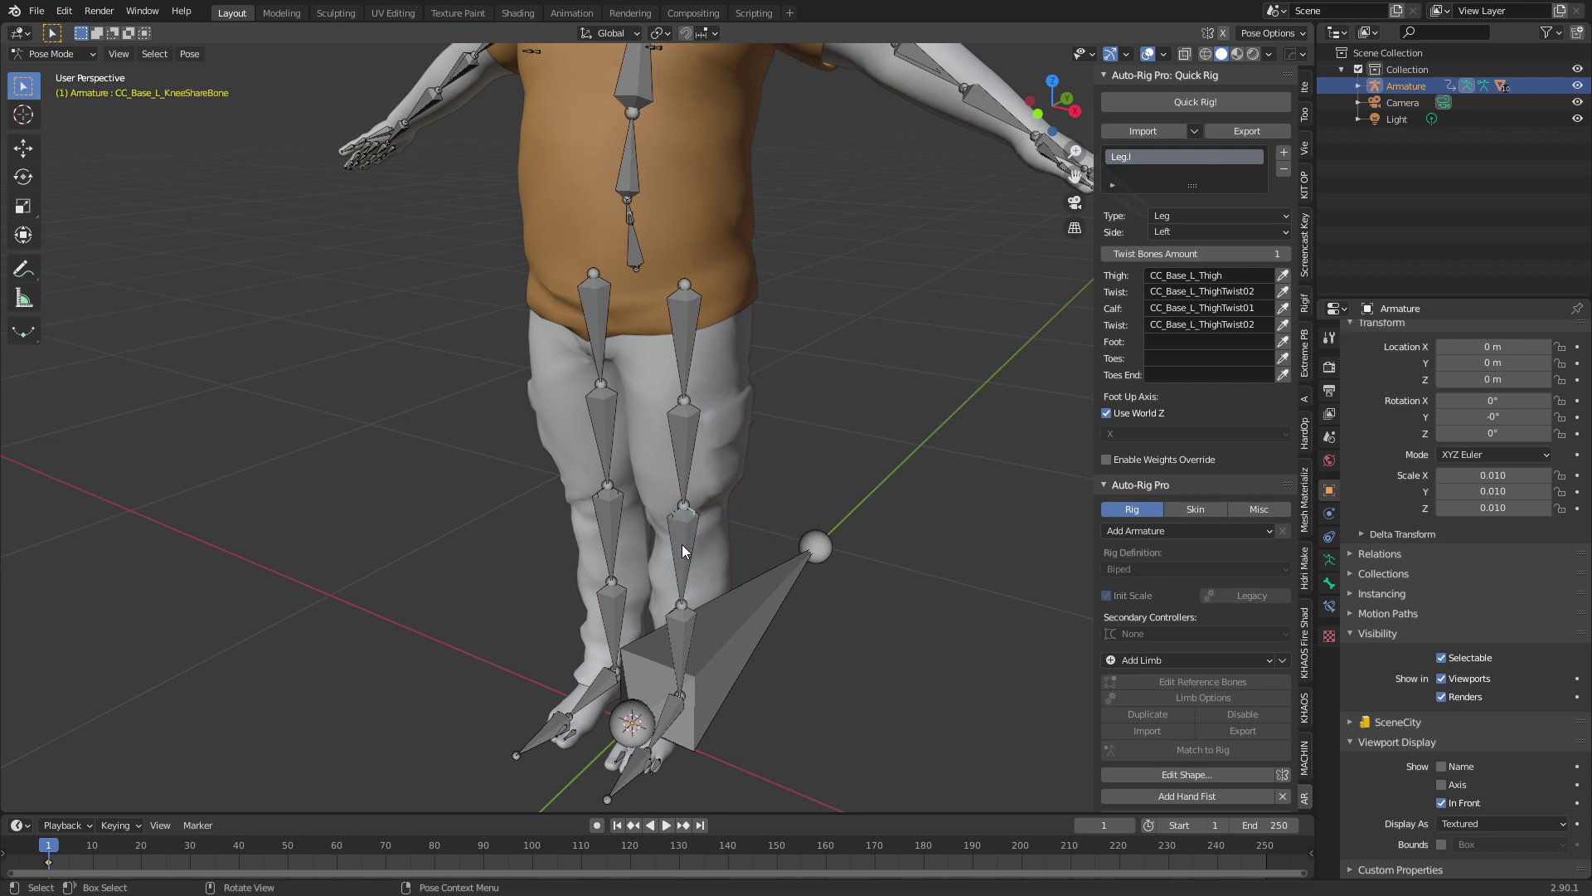
click(685, 551)
click(683, 551)
click(677, 550)
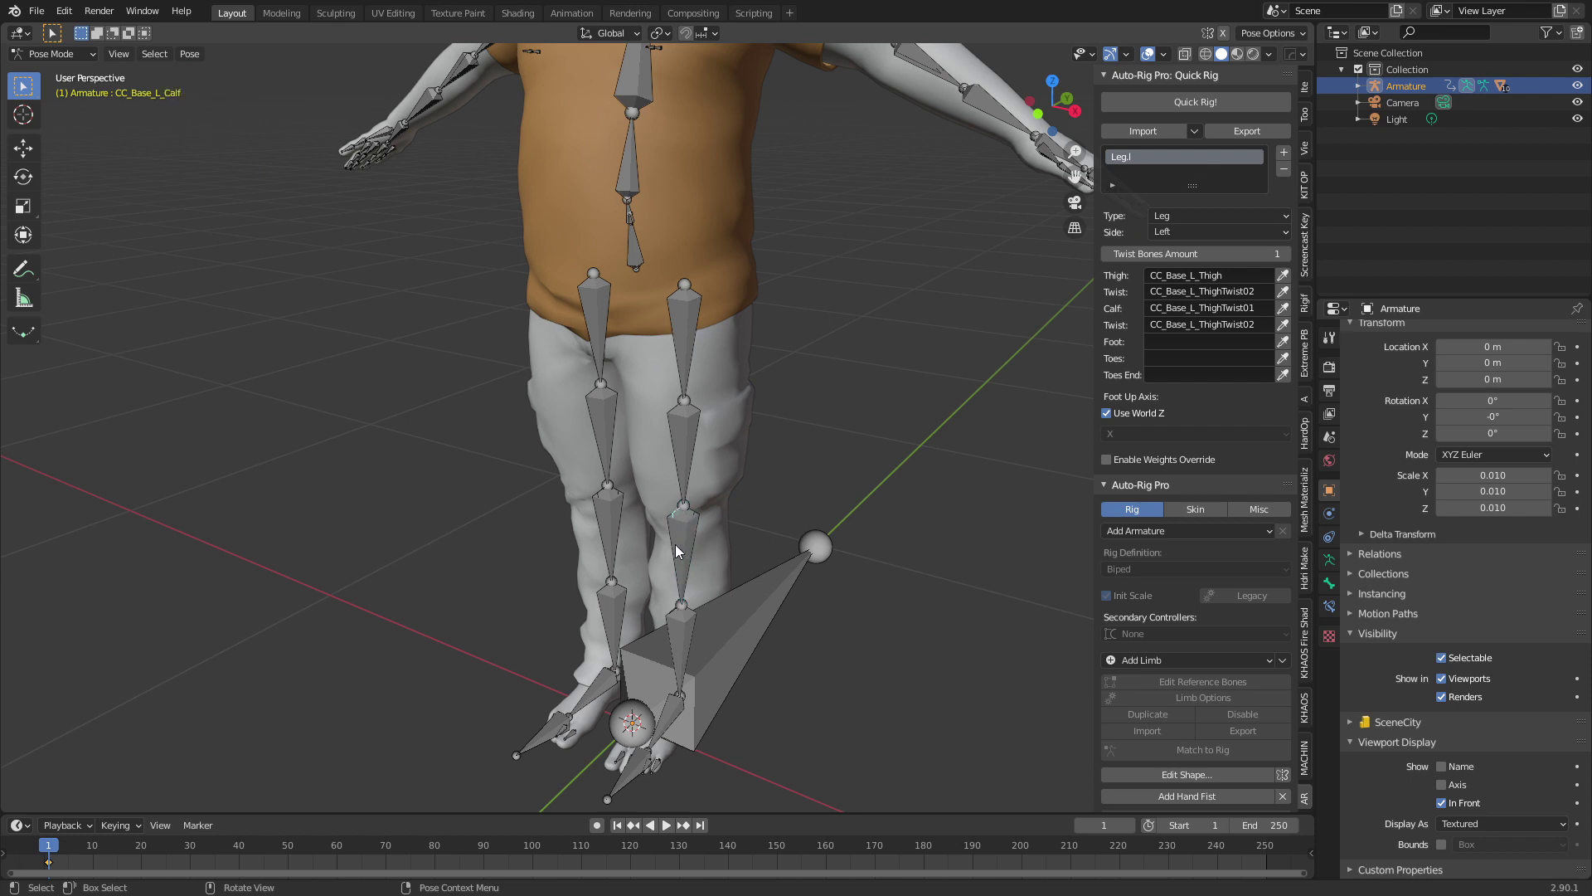
click(1283, 307)
- Assign CC_Base_L_CalfTwist02 as the left leg's calf twist, CC_Base_L_Foot as its foot and CC_Base_L_ToeBaseShareBone as its toes
click(681, 640)
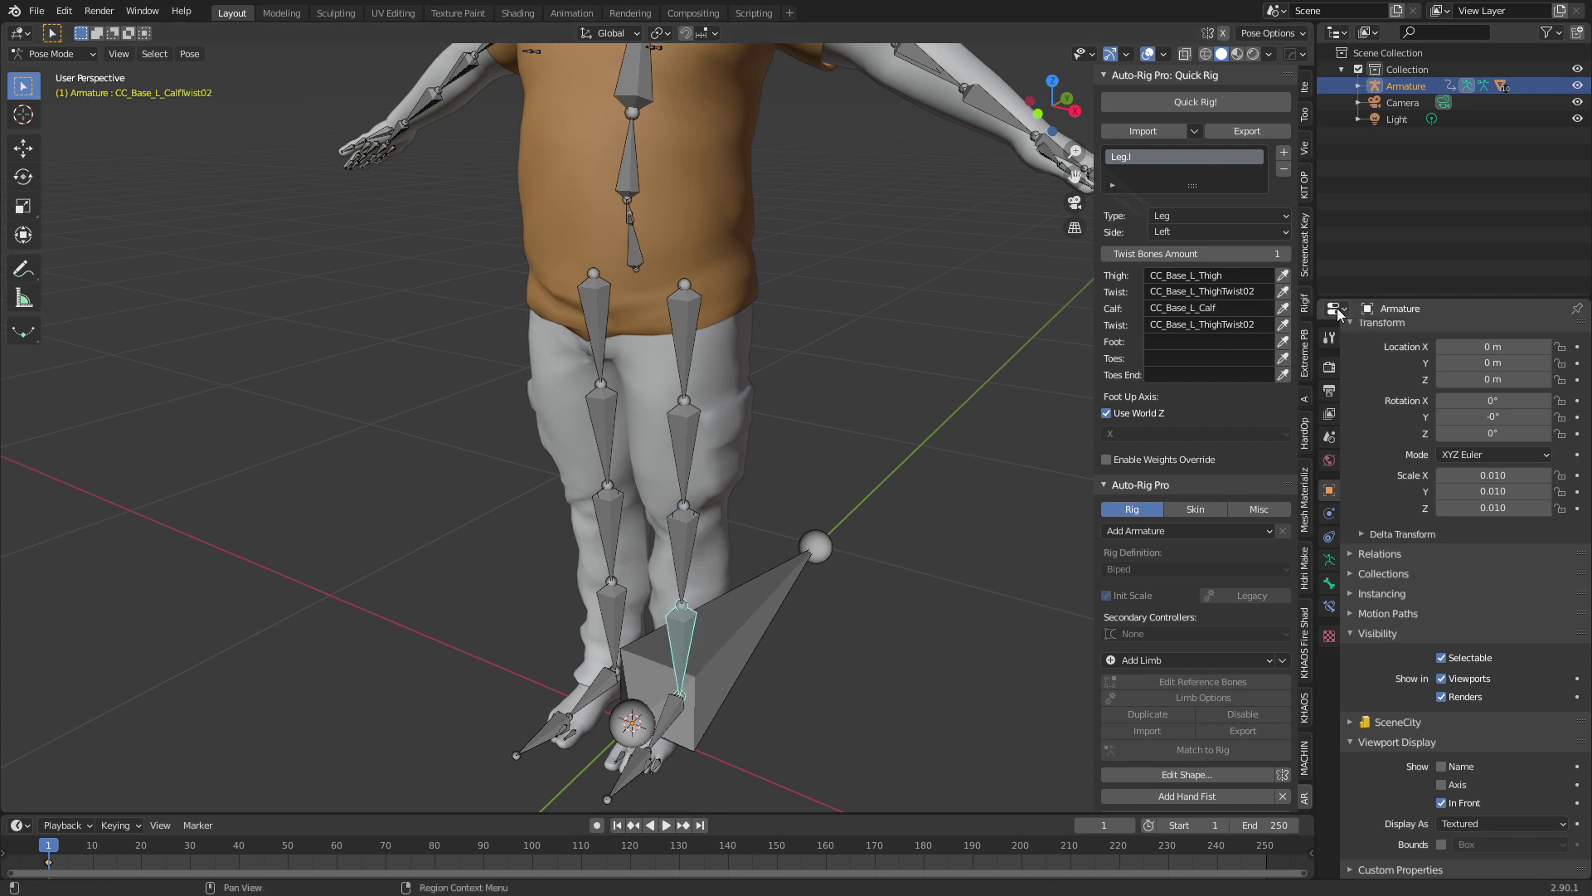
click(1283, 325)
click(668, 718)
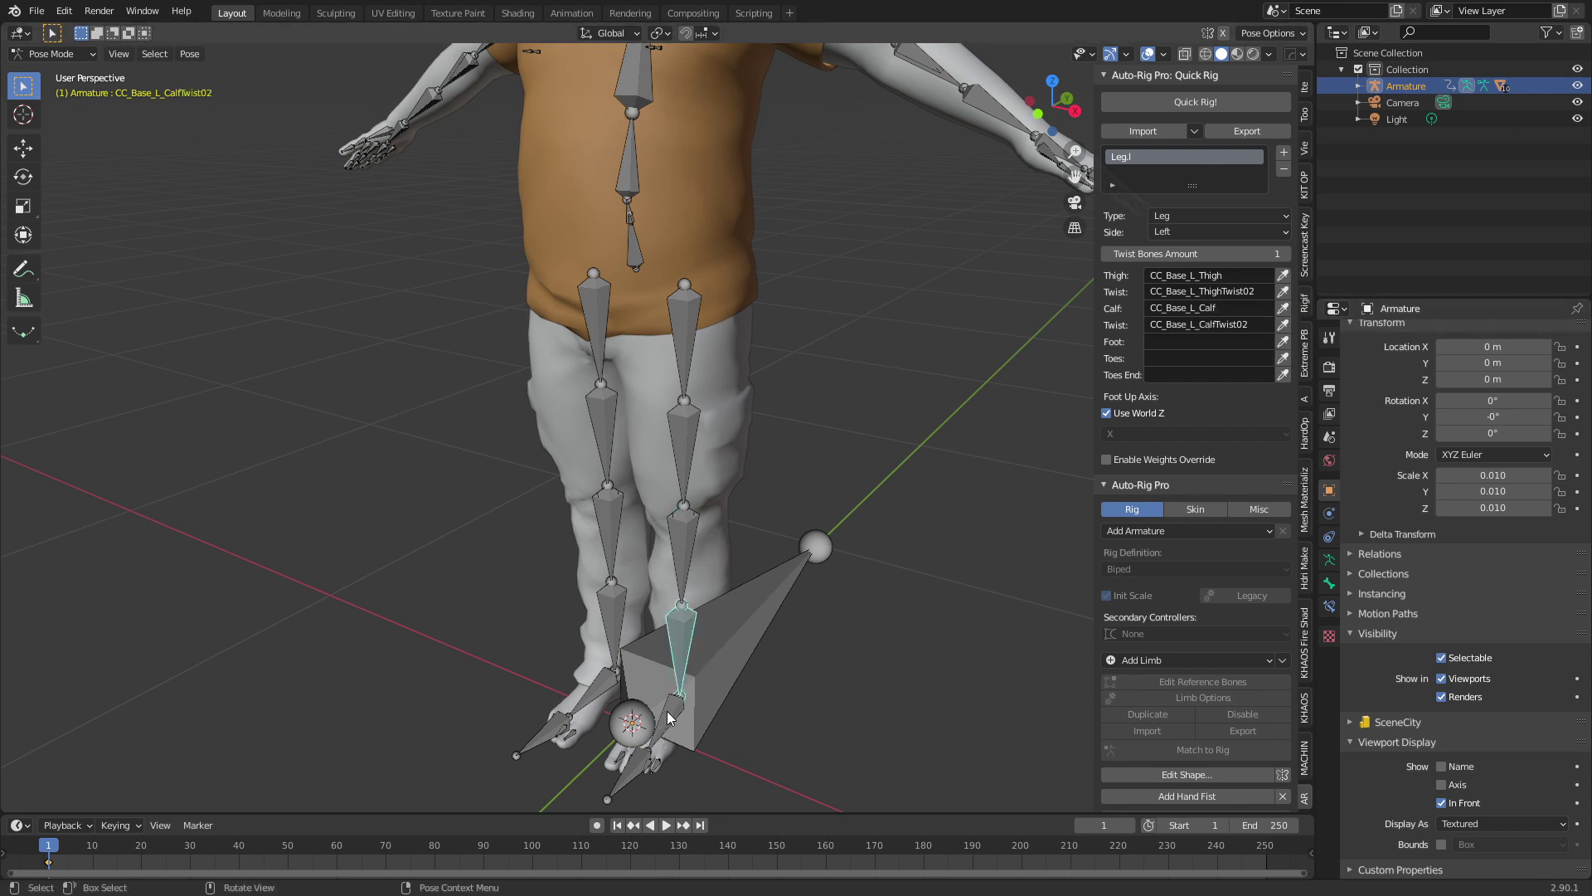
click(1283, 341)
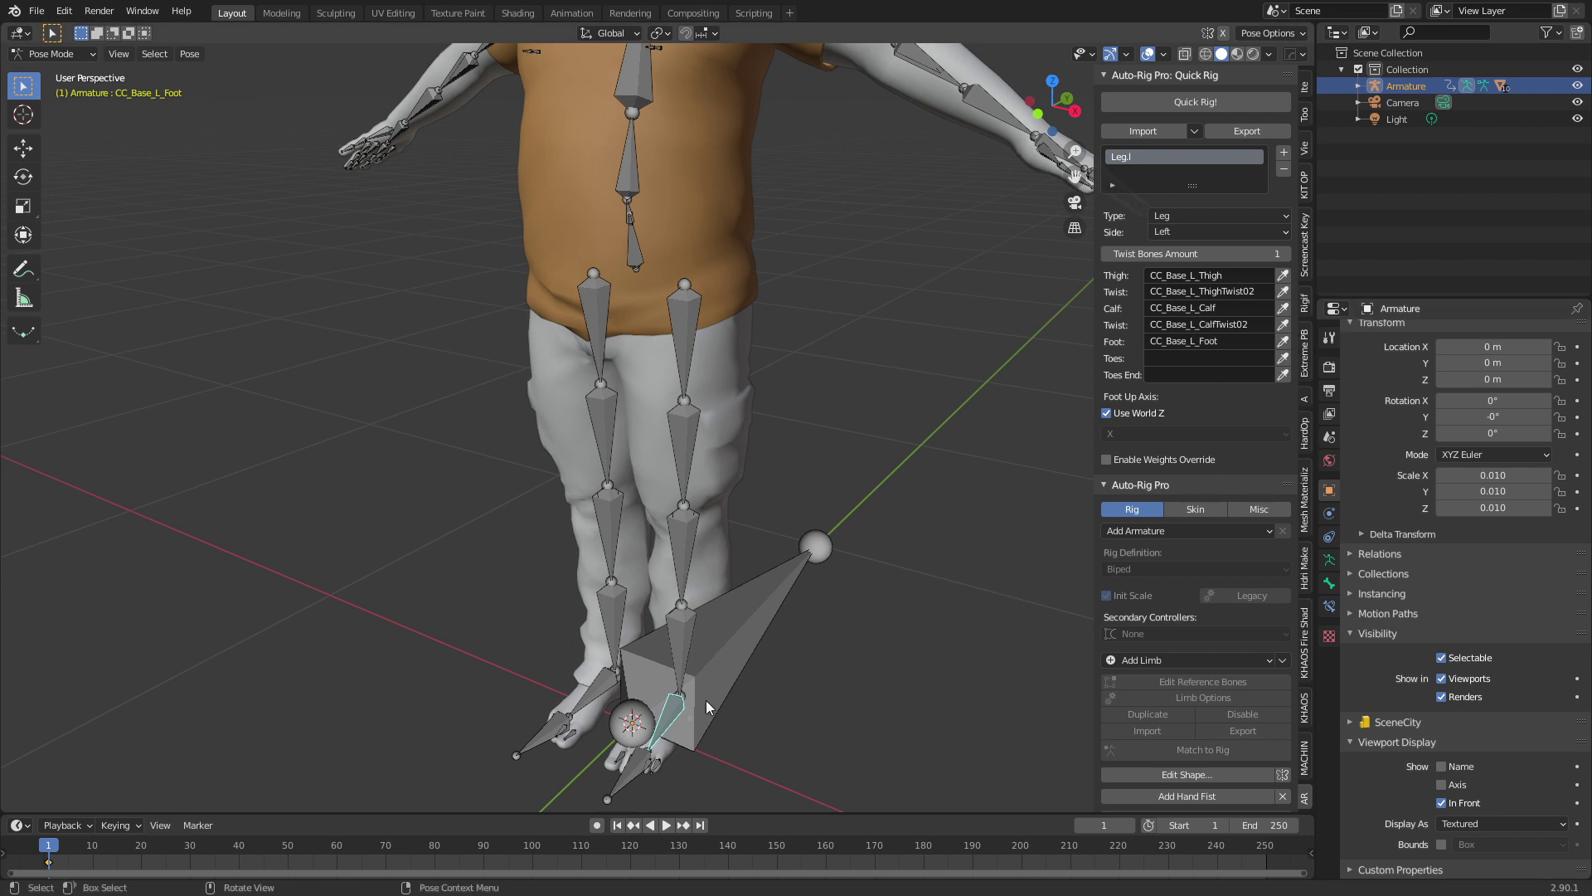
click(634, 775)
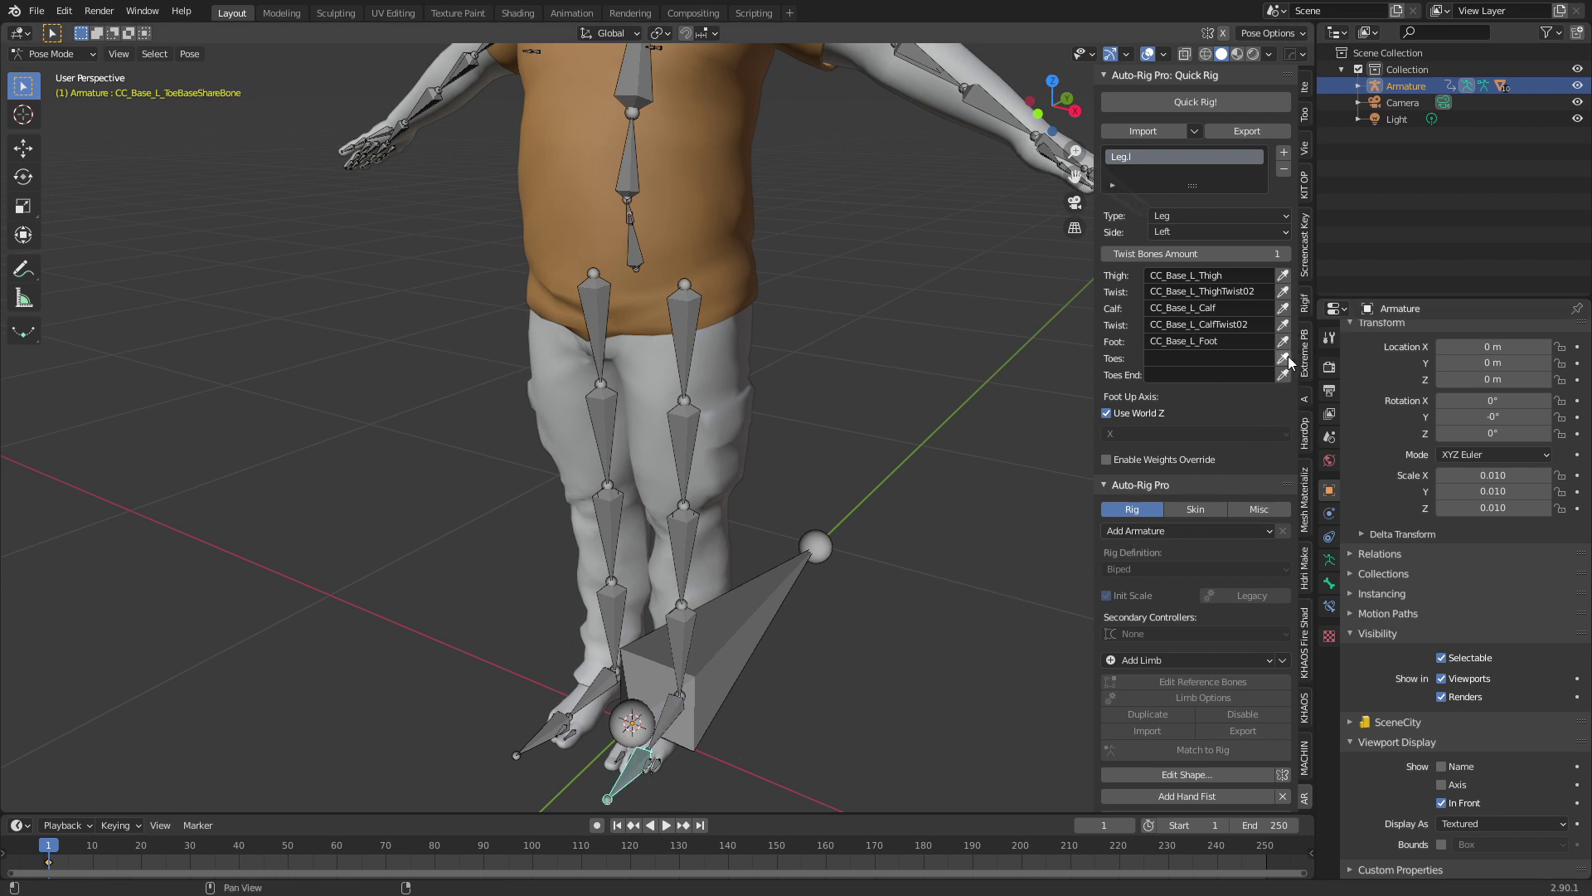
click(1283, 358)
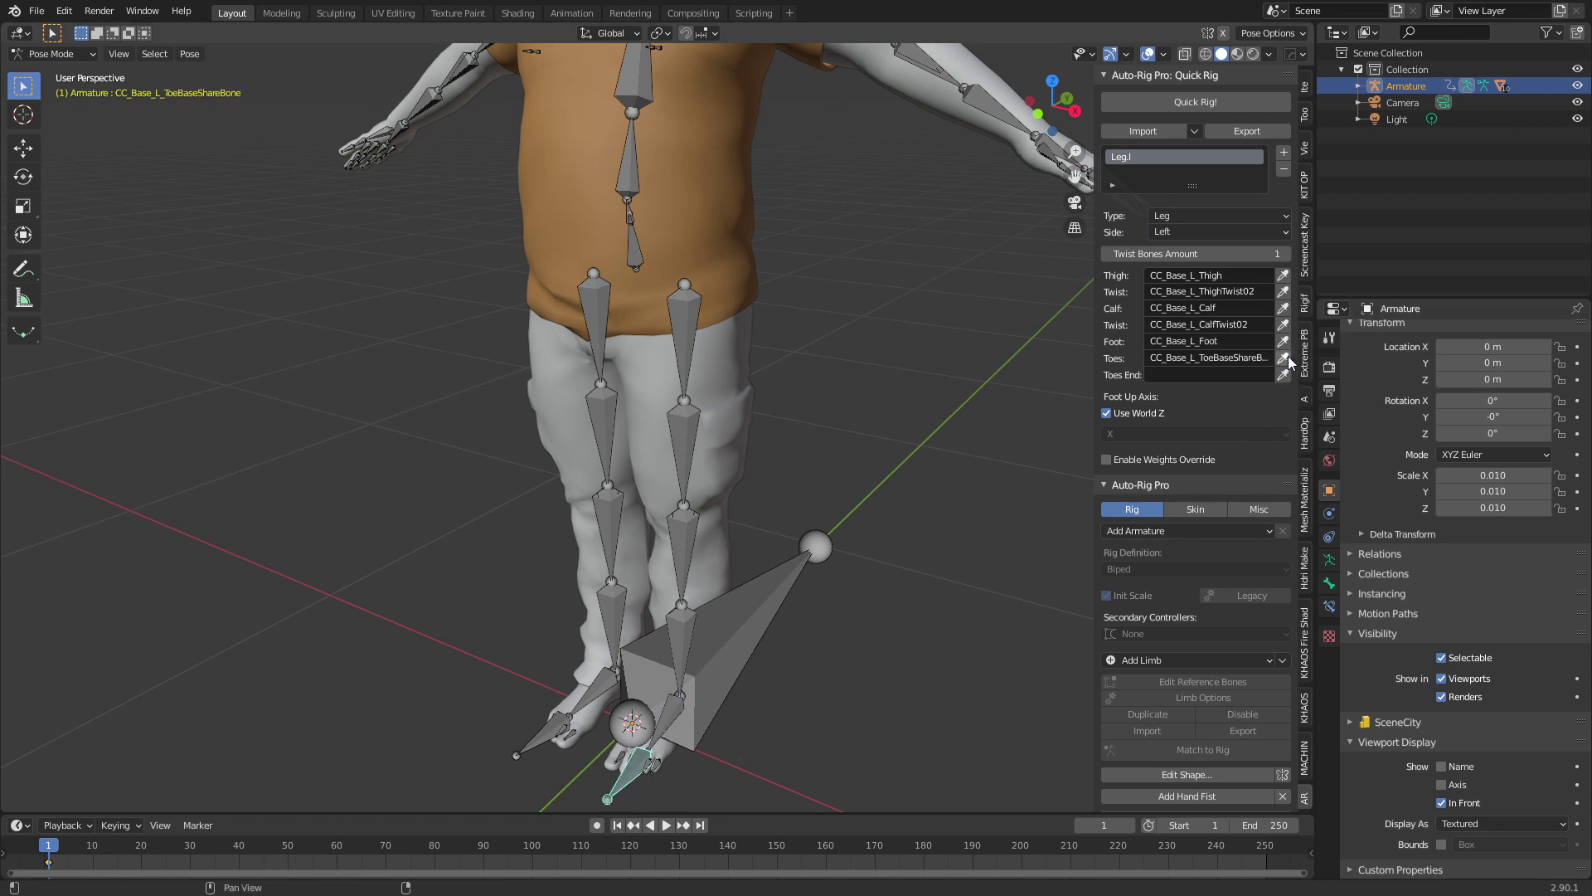
- Add a second Leg limb to the Quick Rig list starting from the CC_Base_R_Thigh bone
click(600, 306)
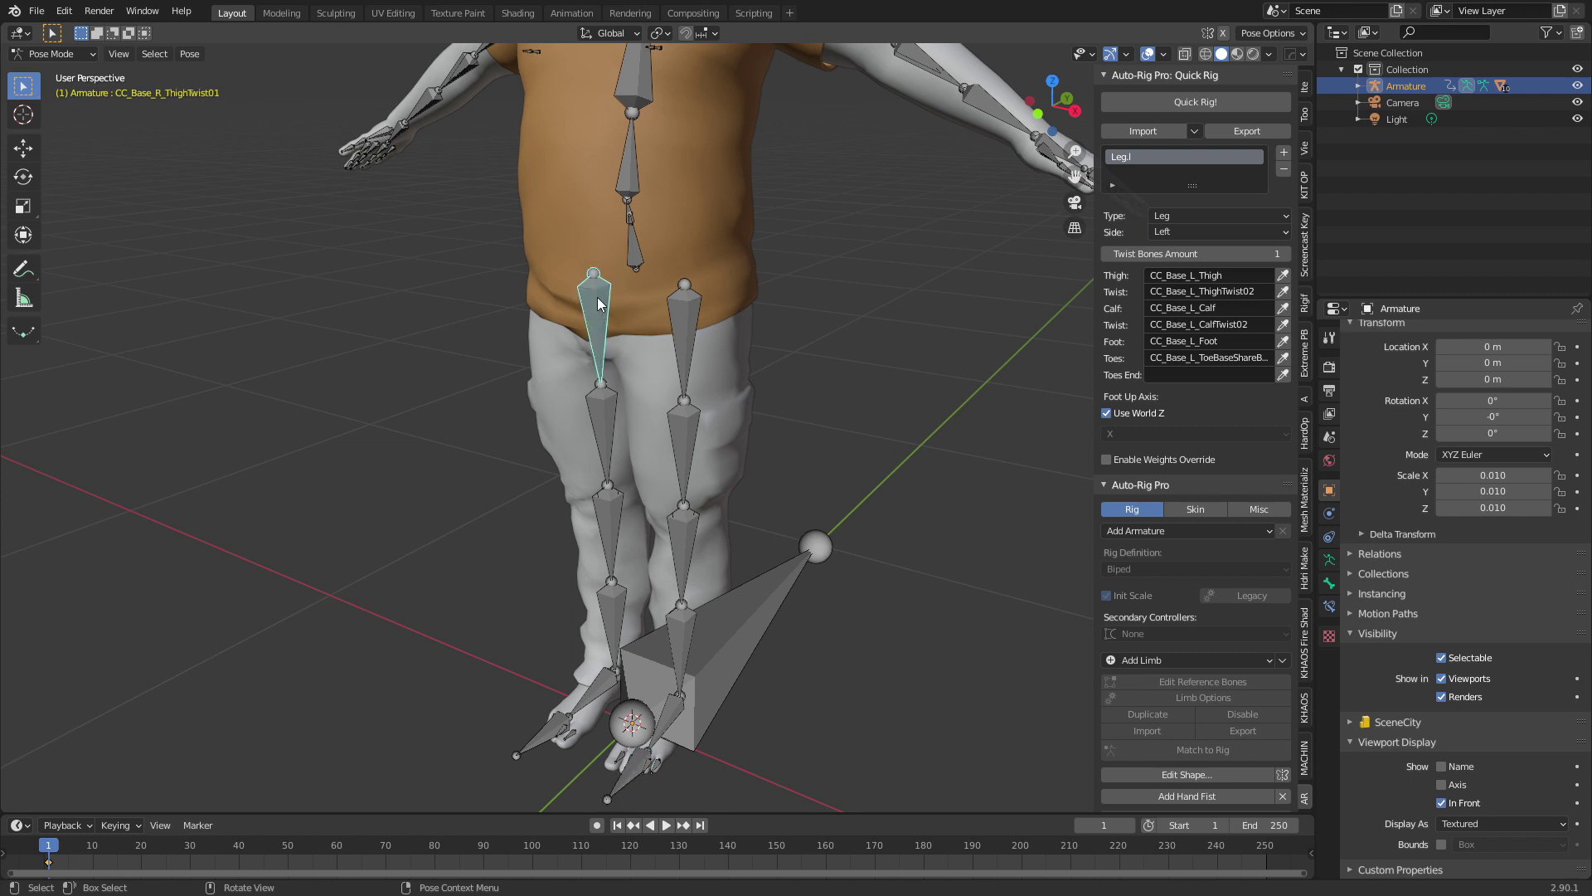
click(600, 306)
click(1283, 153)
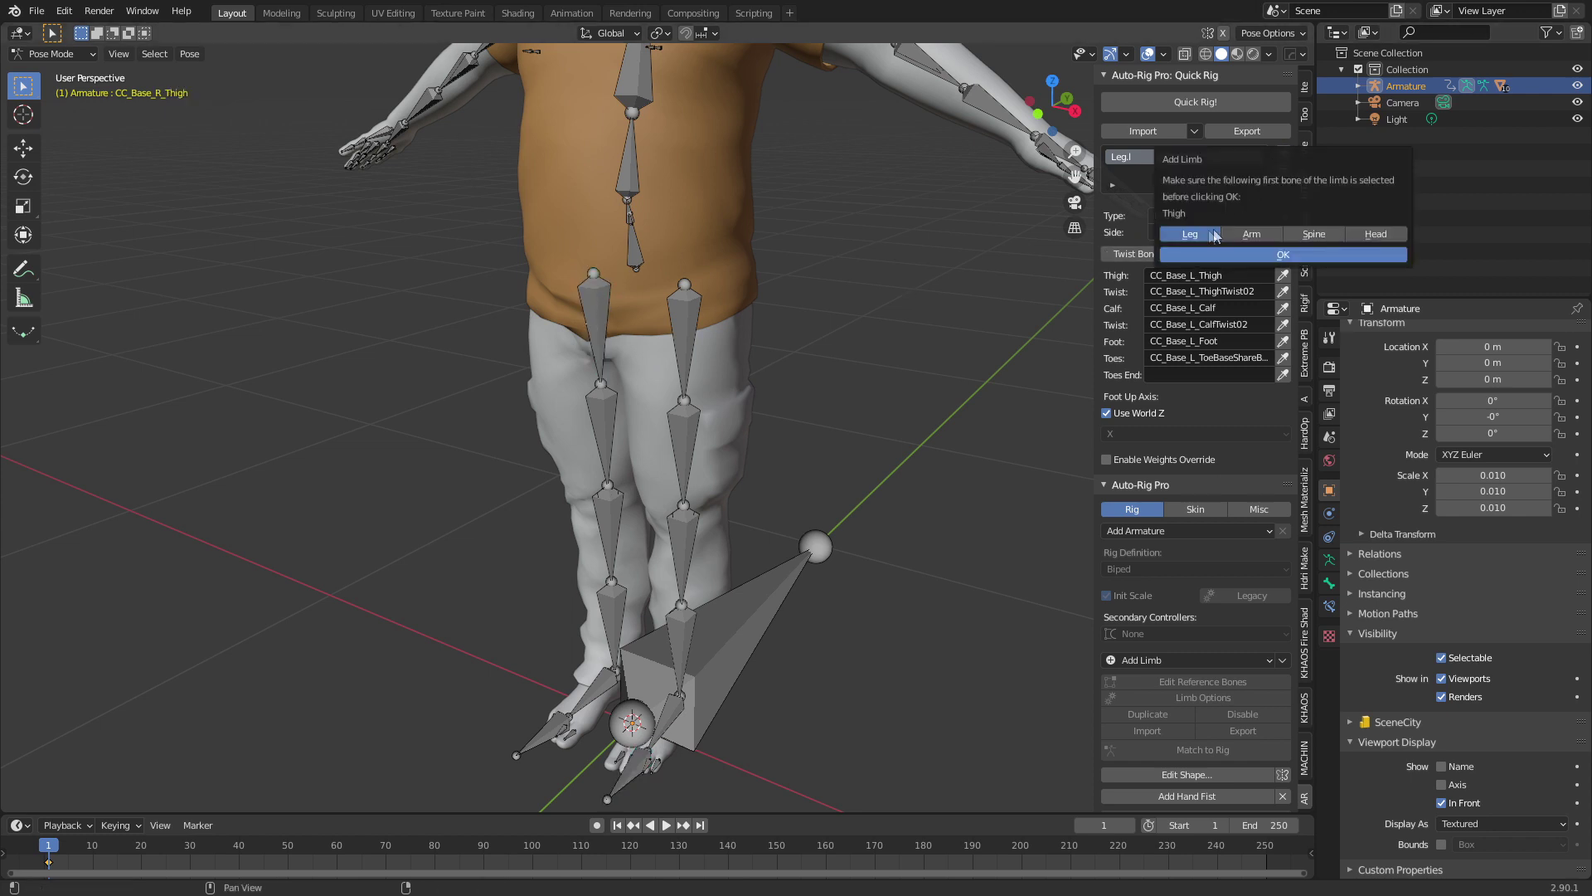
click(1283, 255)
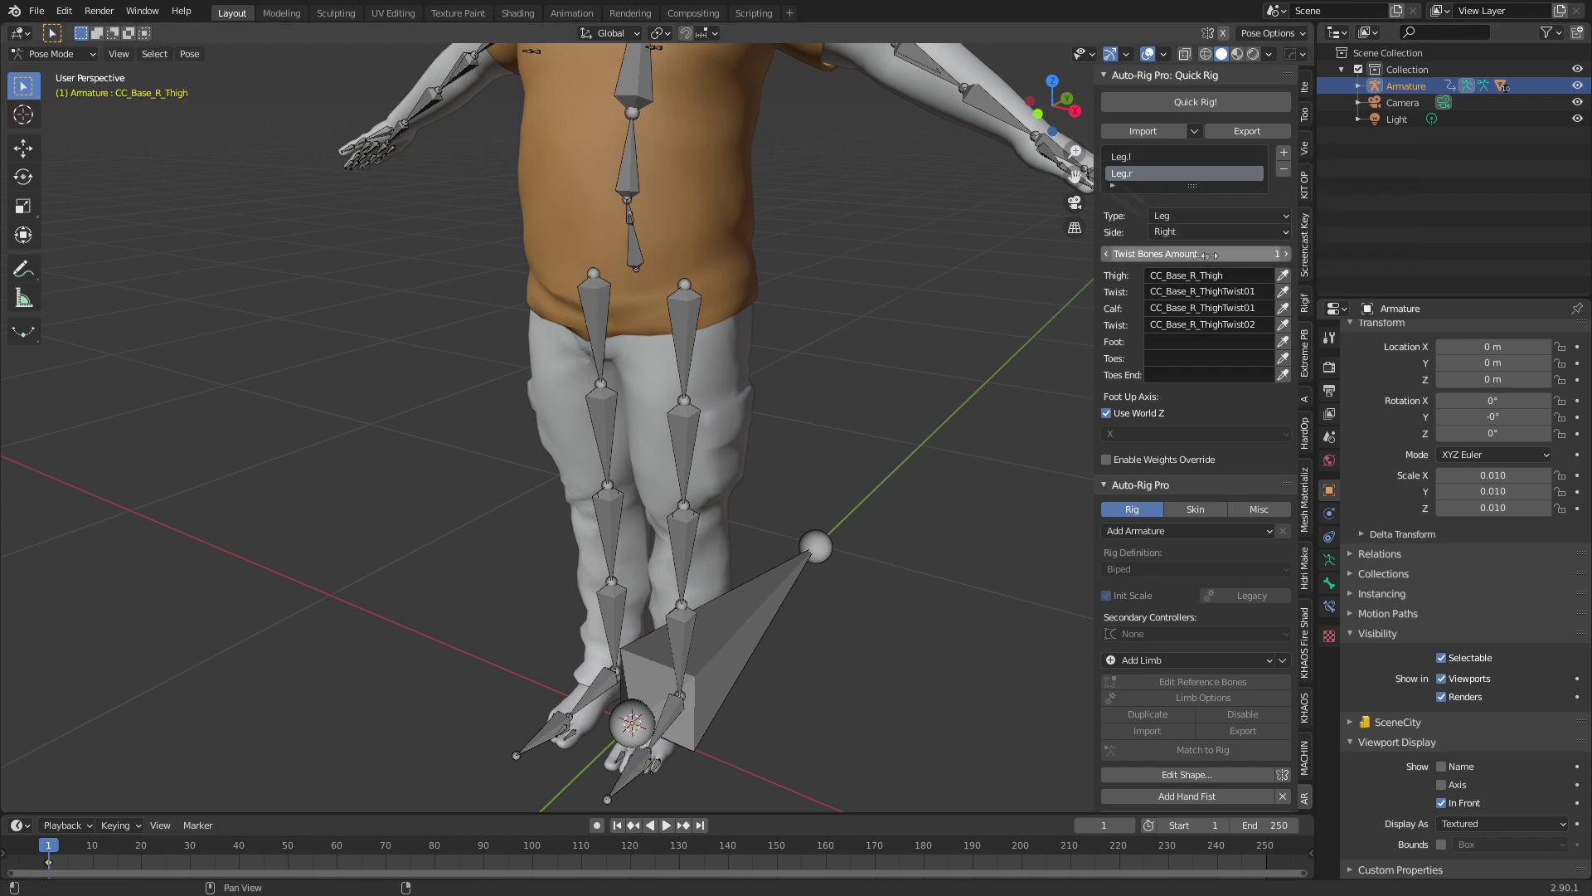
- Assign CC_Base_R_ThighTwist02, CC_Base_R_Calf and CC_Base_R_CalfTwist02 as the right leg's thigh twist, calf and calf twist bones
click(1283, 291)
click(610, 545)
click(610, 546)
click(1283, 308)
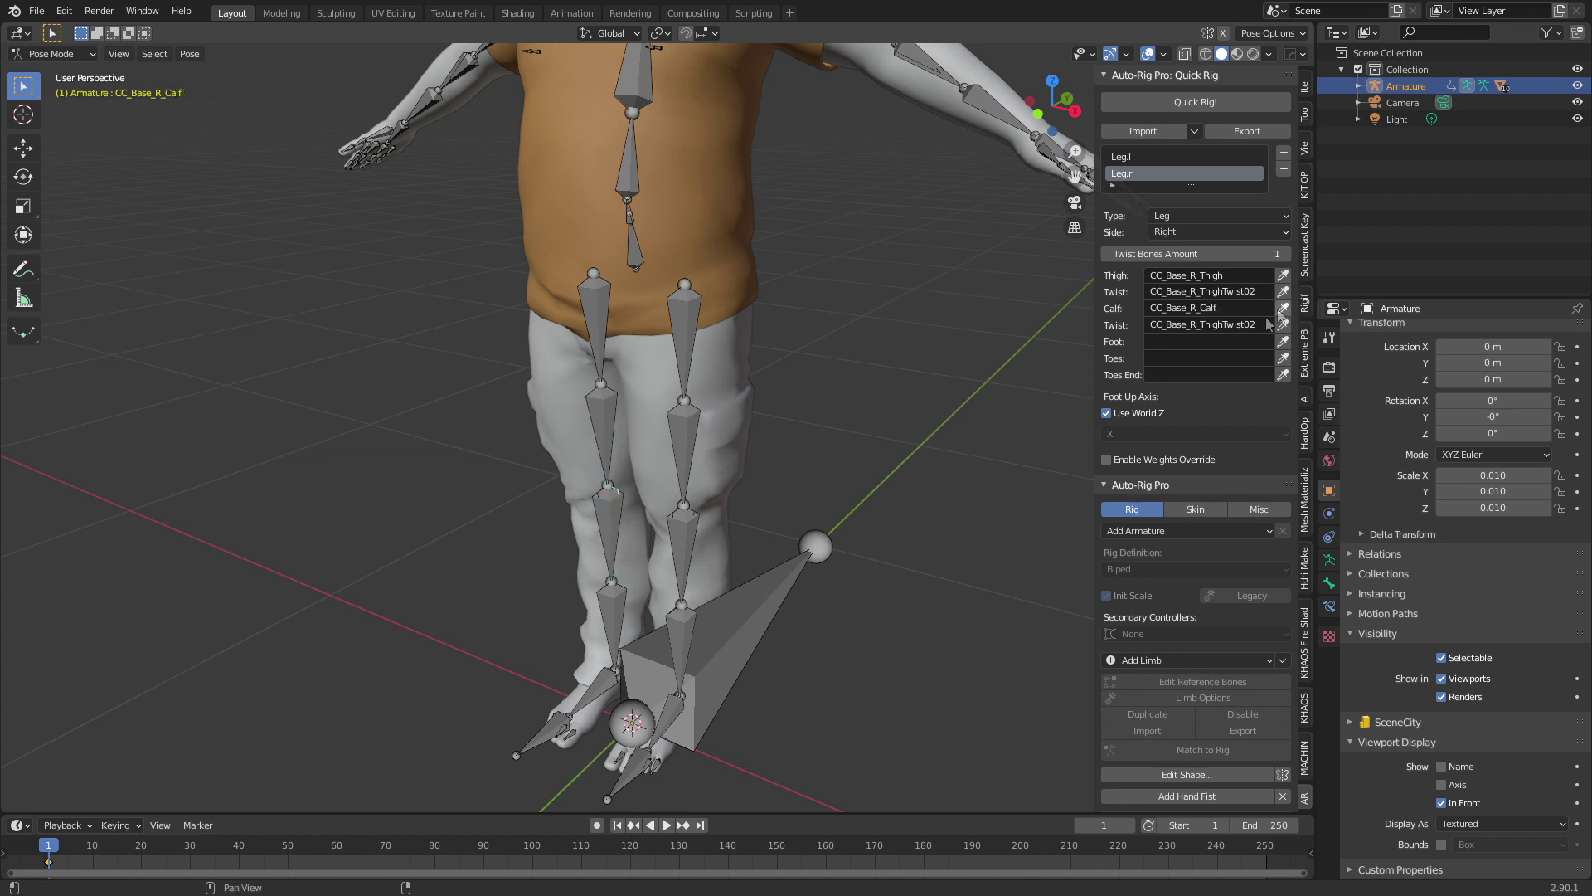
click(618, 618)
click(1284, 324)
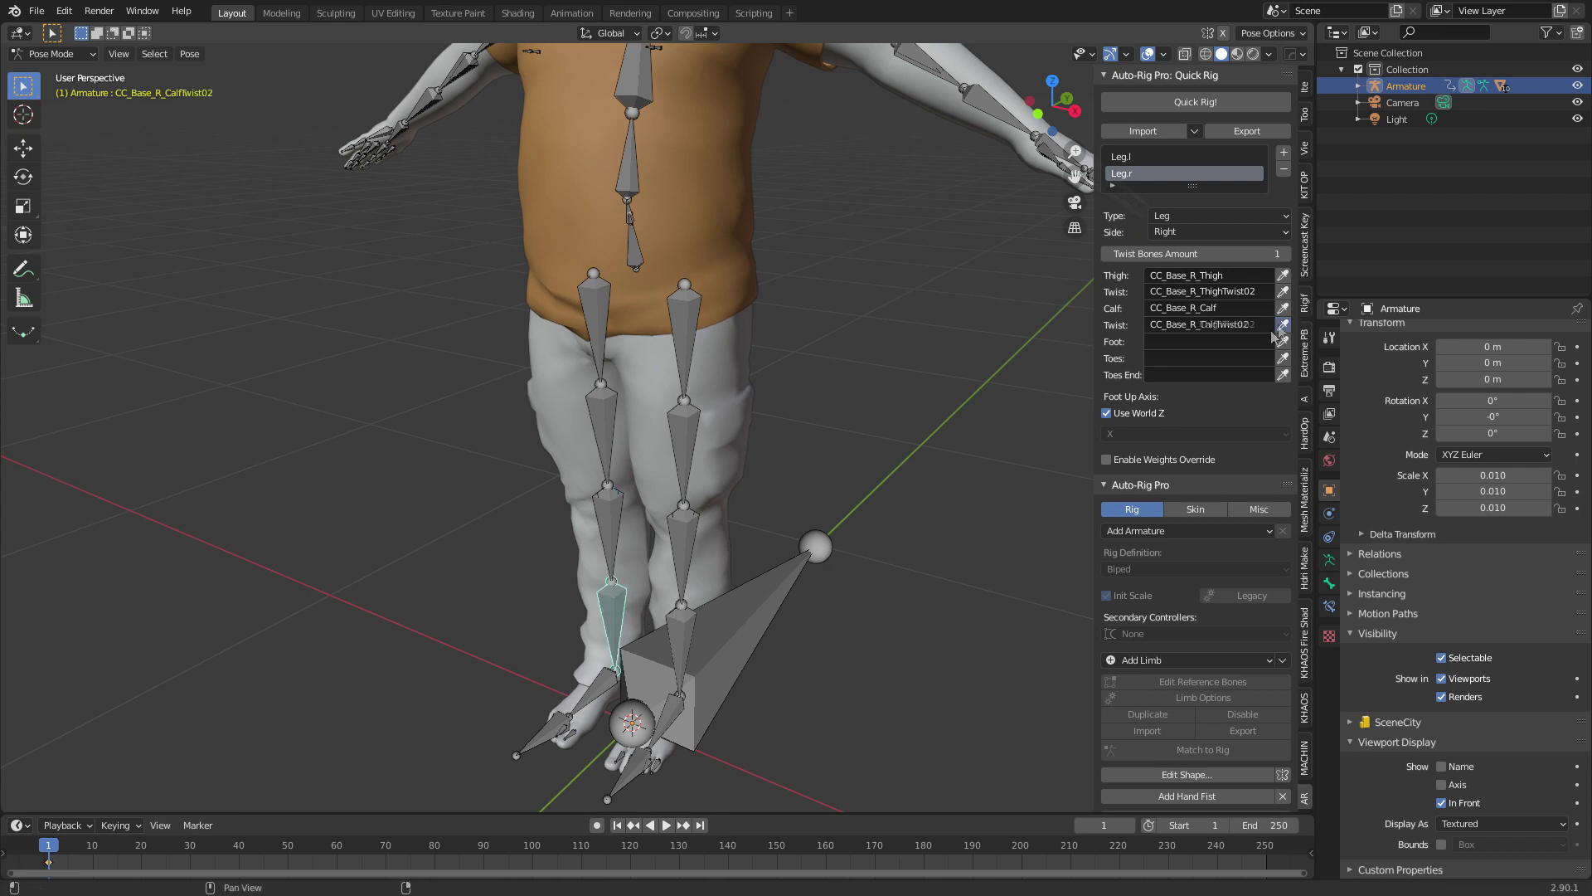
- Assign CC_Base_R_Foot as the right leg's foot bone and CC_Base_R_ToeBaseShareBone as its toes bone
click(592, 704)
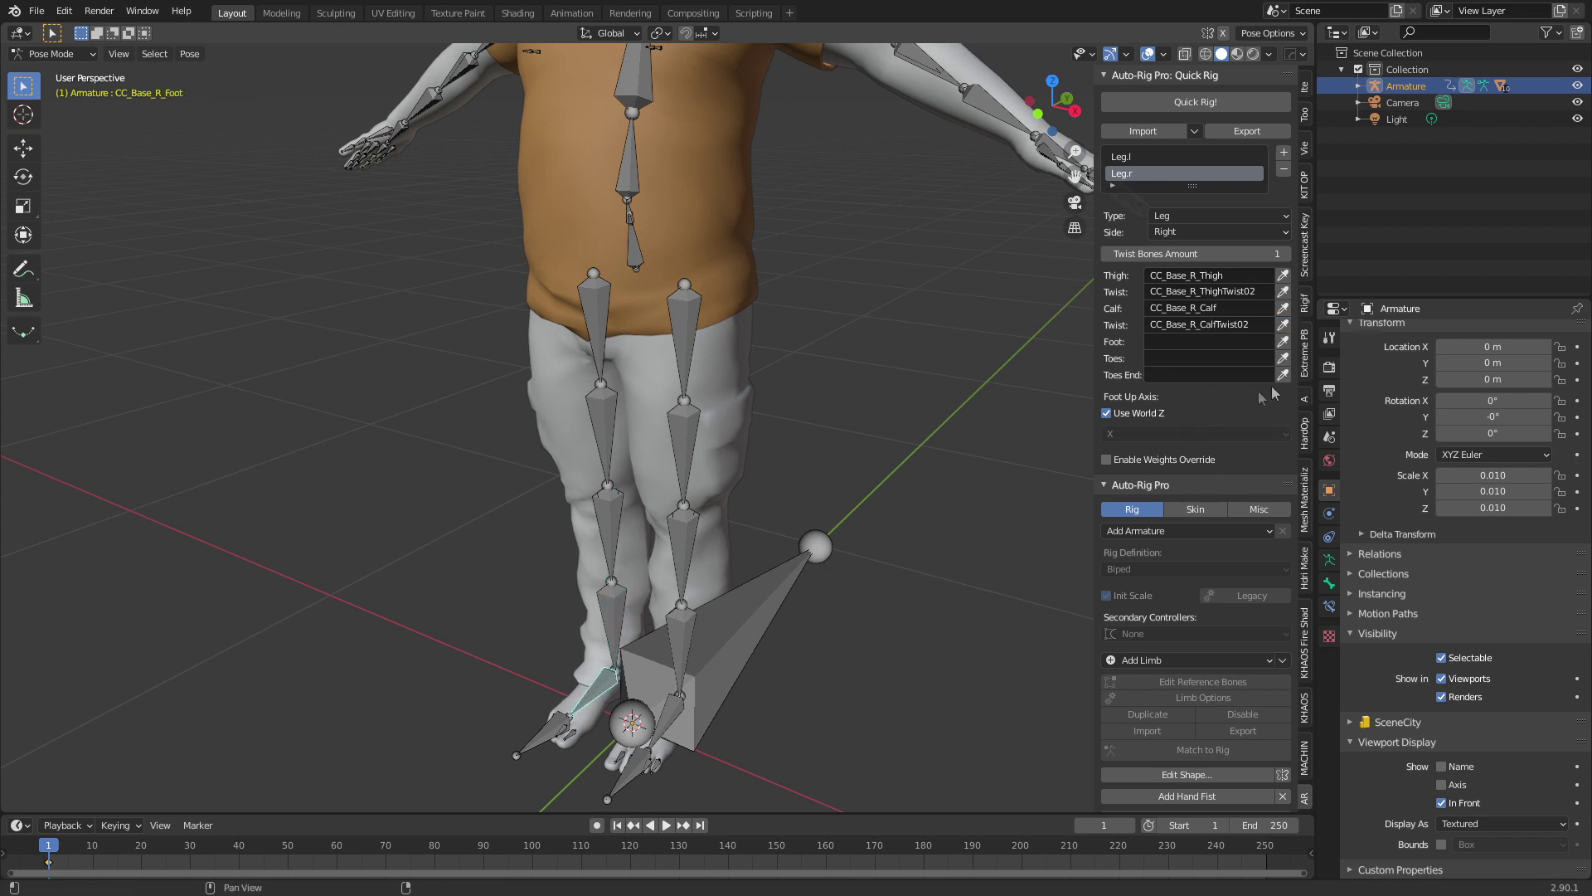
click(1283, 342)
click(530, 746)
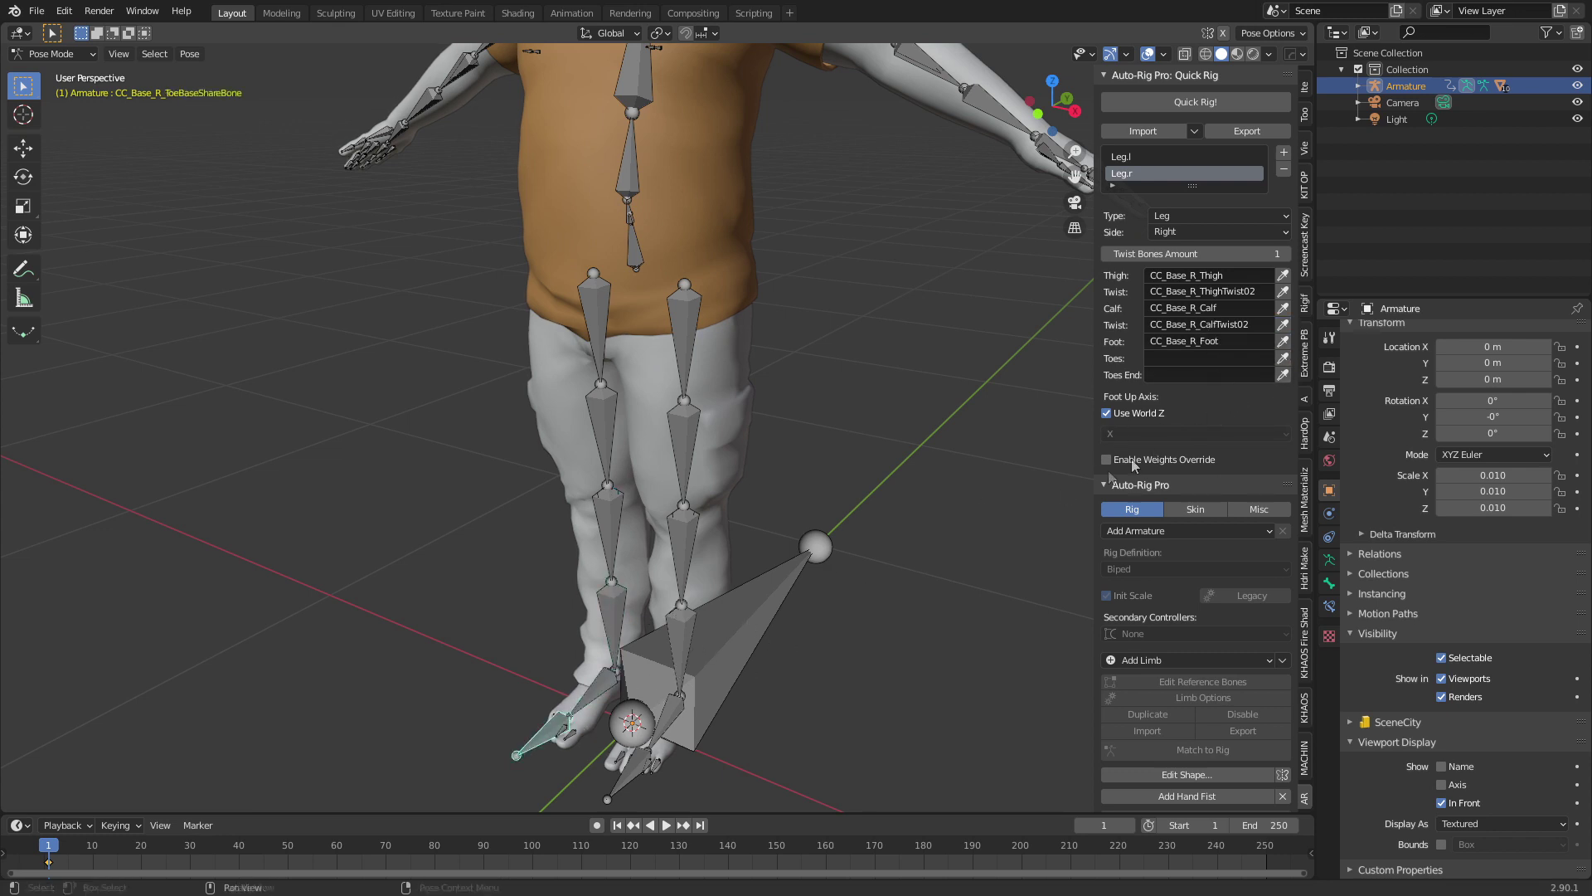
click(1283, 358)
- Add a Spine limb to the Quick Rig list starting from the CC_Base_Pelvis bone
middle_drag(921, 423, 707, 494)
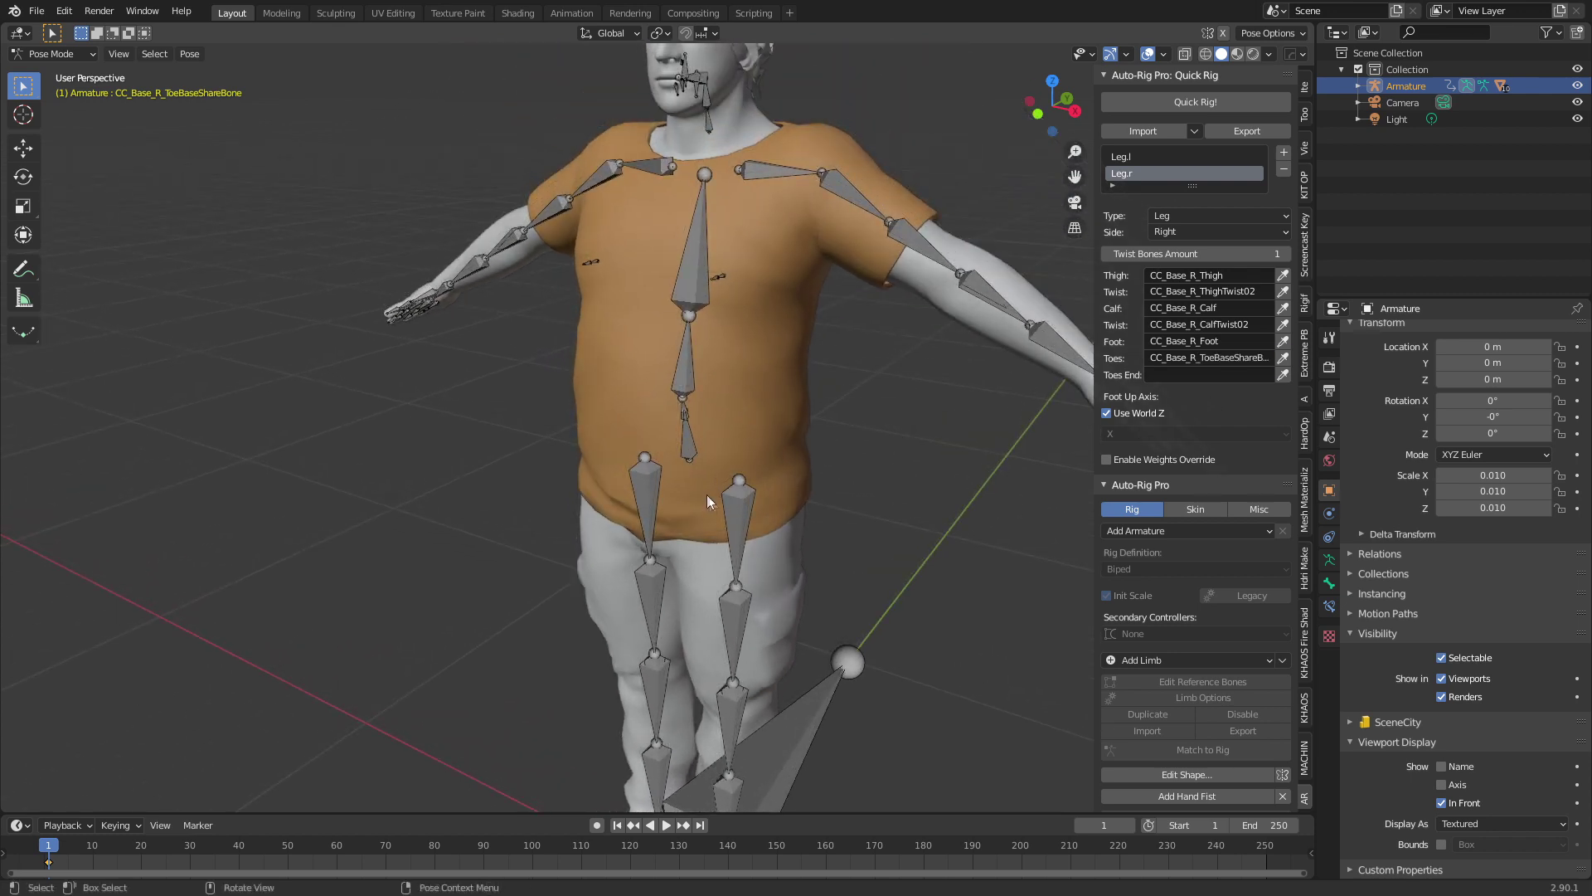
click(688, 440)
click(688, 453)
click(689, 438)
click(1284, 152)
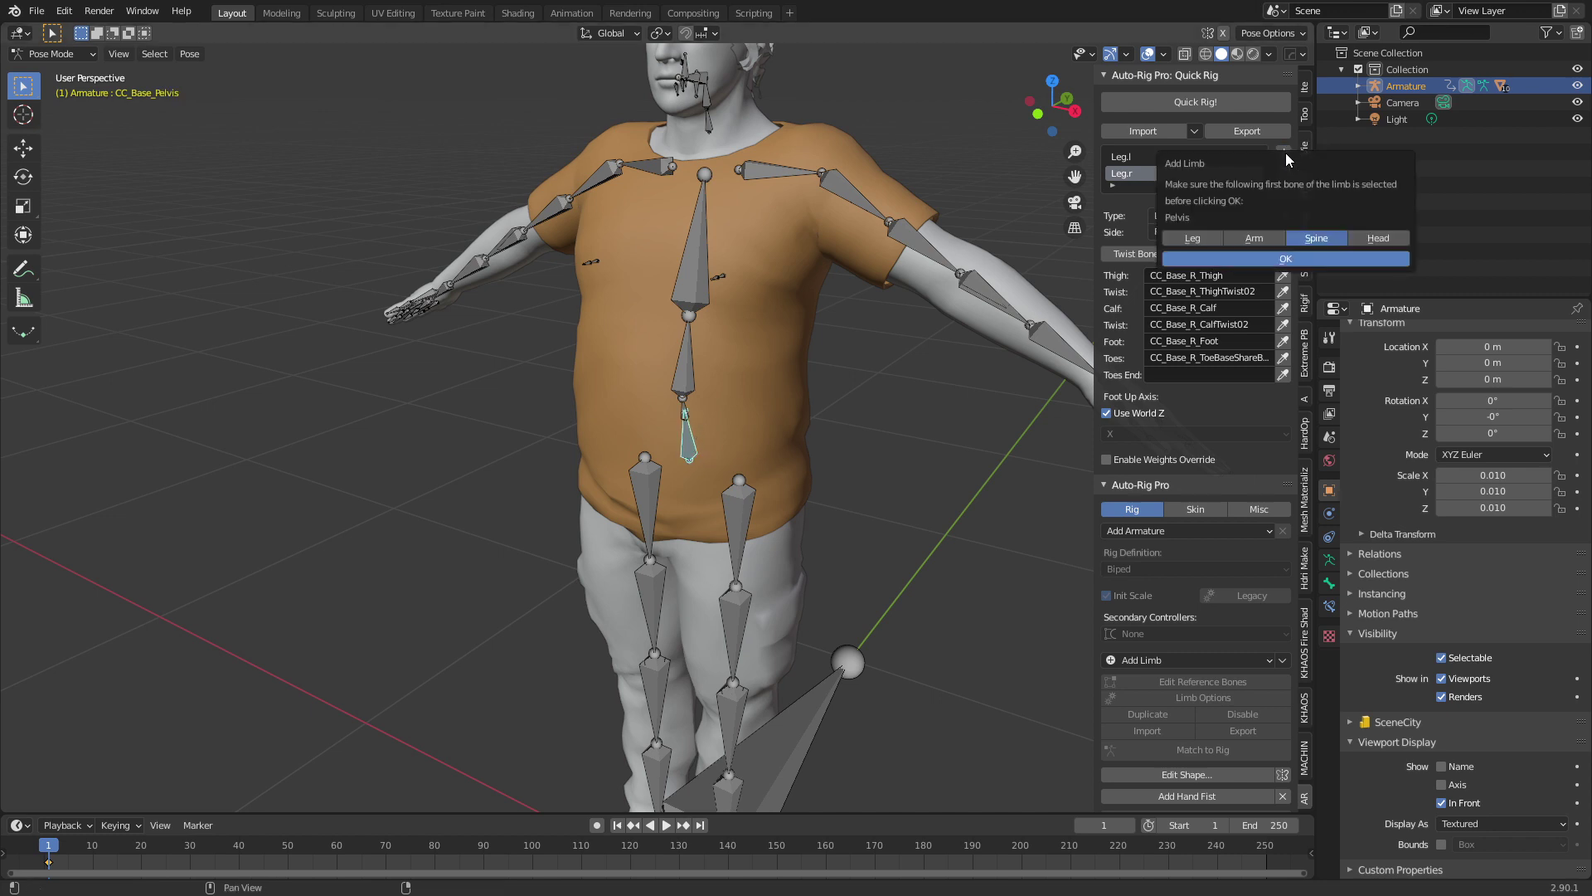
click(1310, 259)
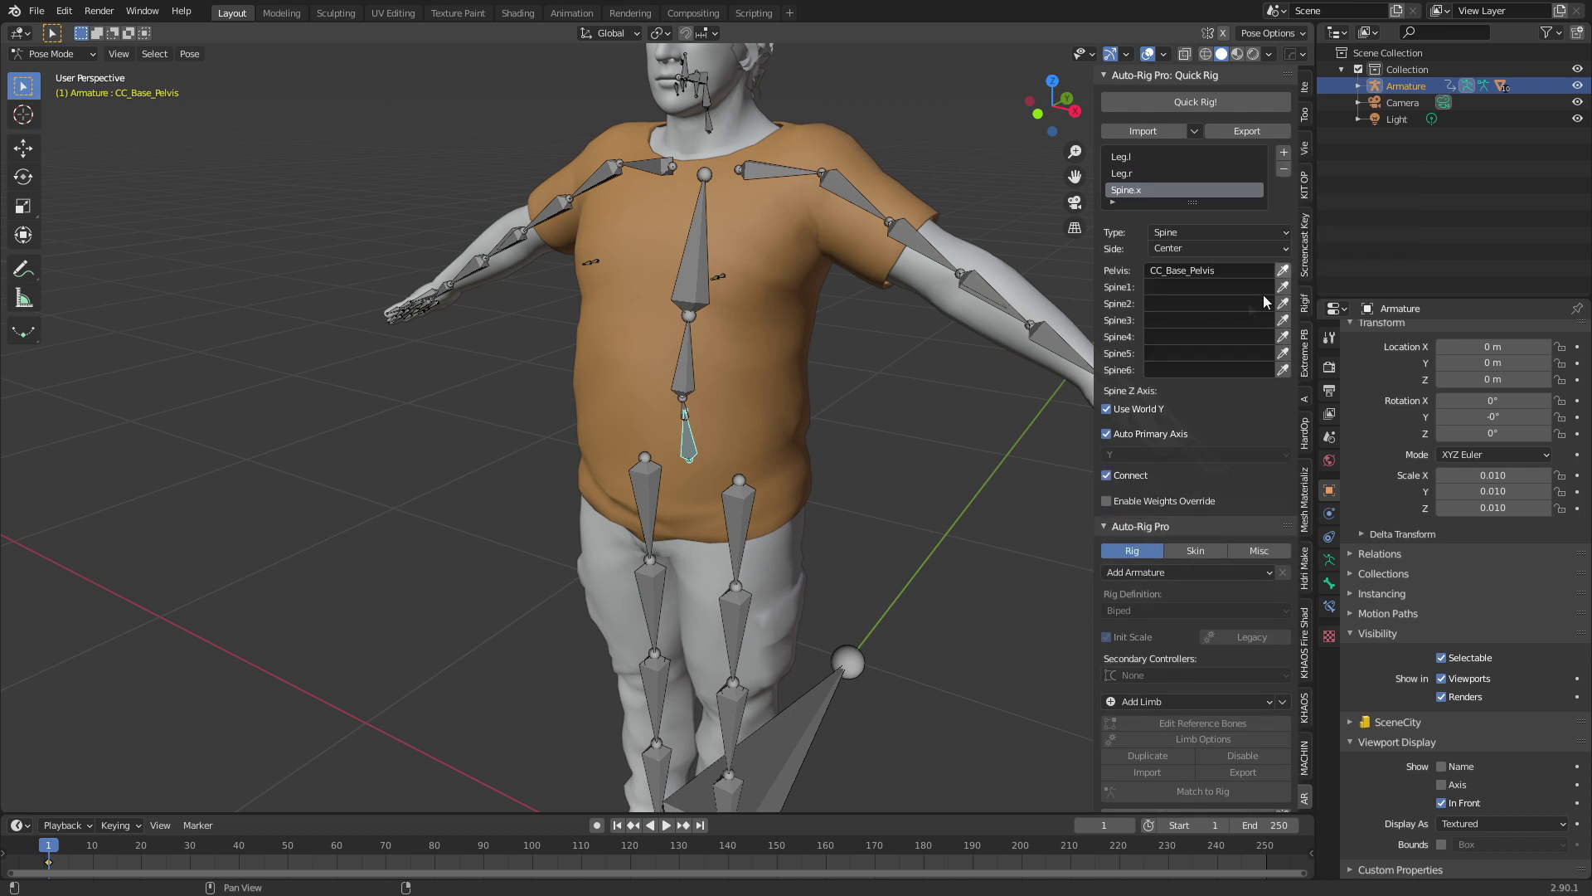
- Assign CC_Base_Waist, CC_Base_Spine01 and CC_Base_Spine02 as the spine limb's Spine1, Spine2 and Spine3 bones
click(685, 415)
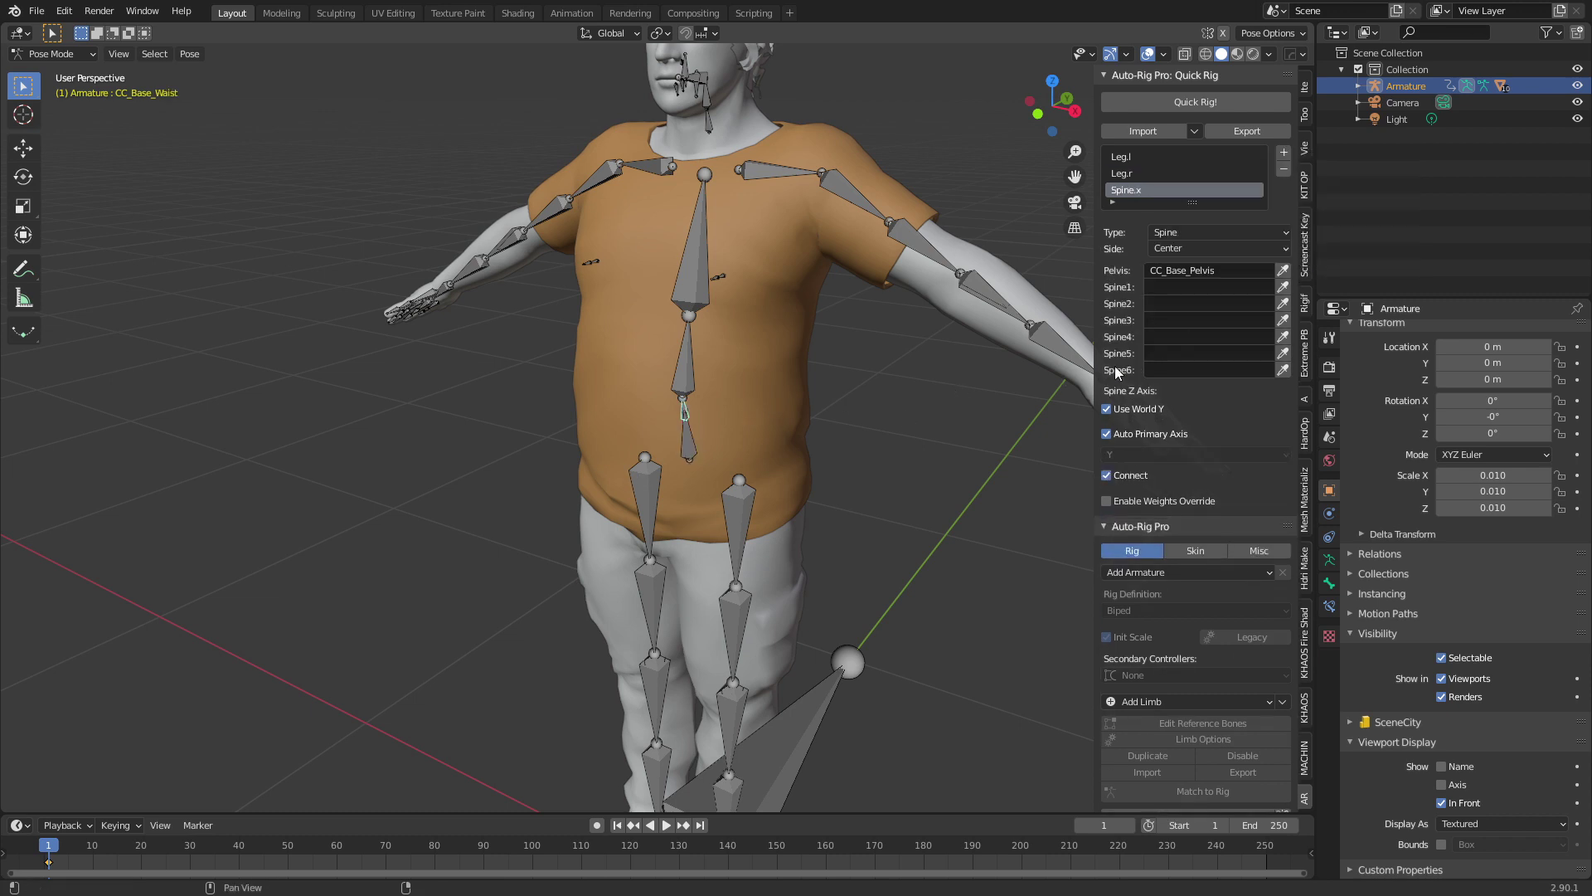
click(1283, 286)
click(690, 371)
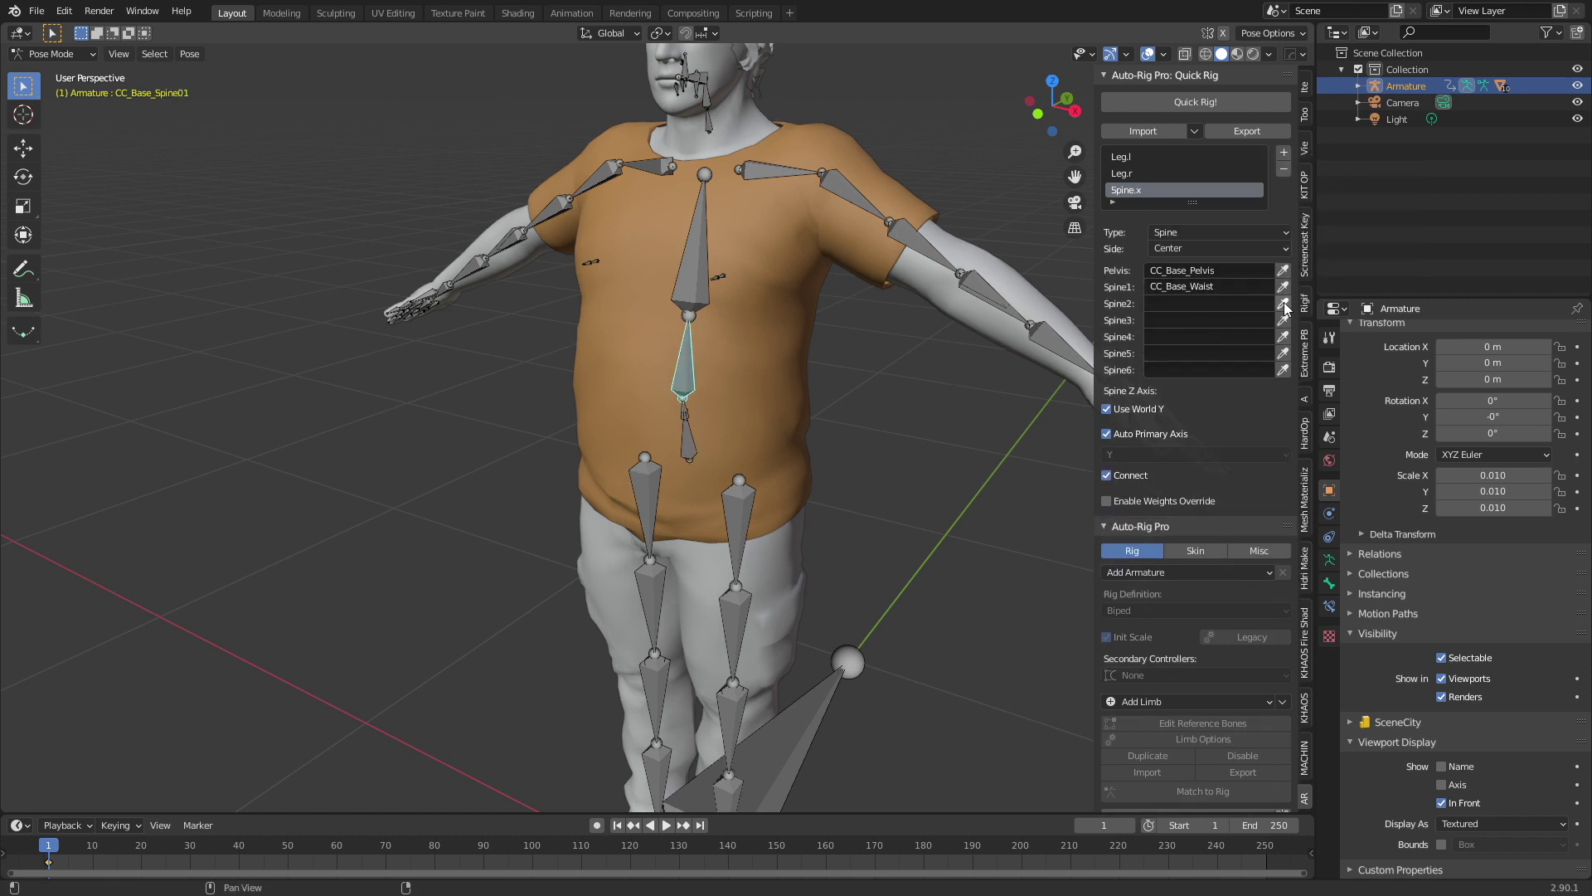
click(1283, 303)
key(bracketright)
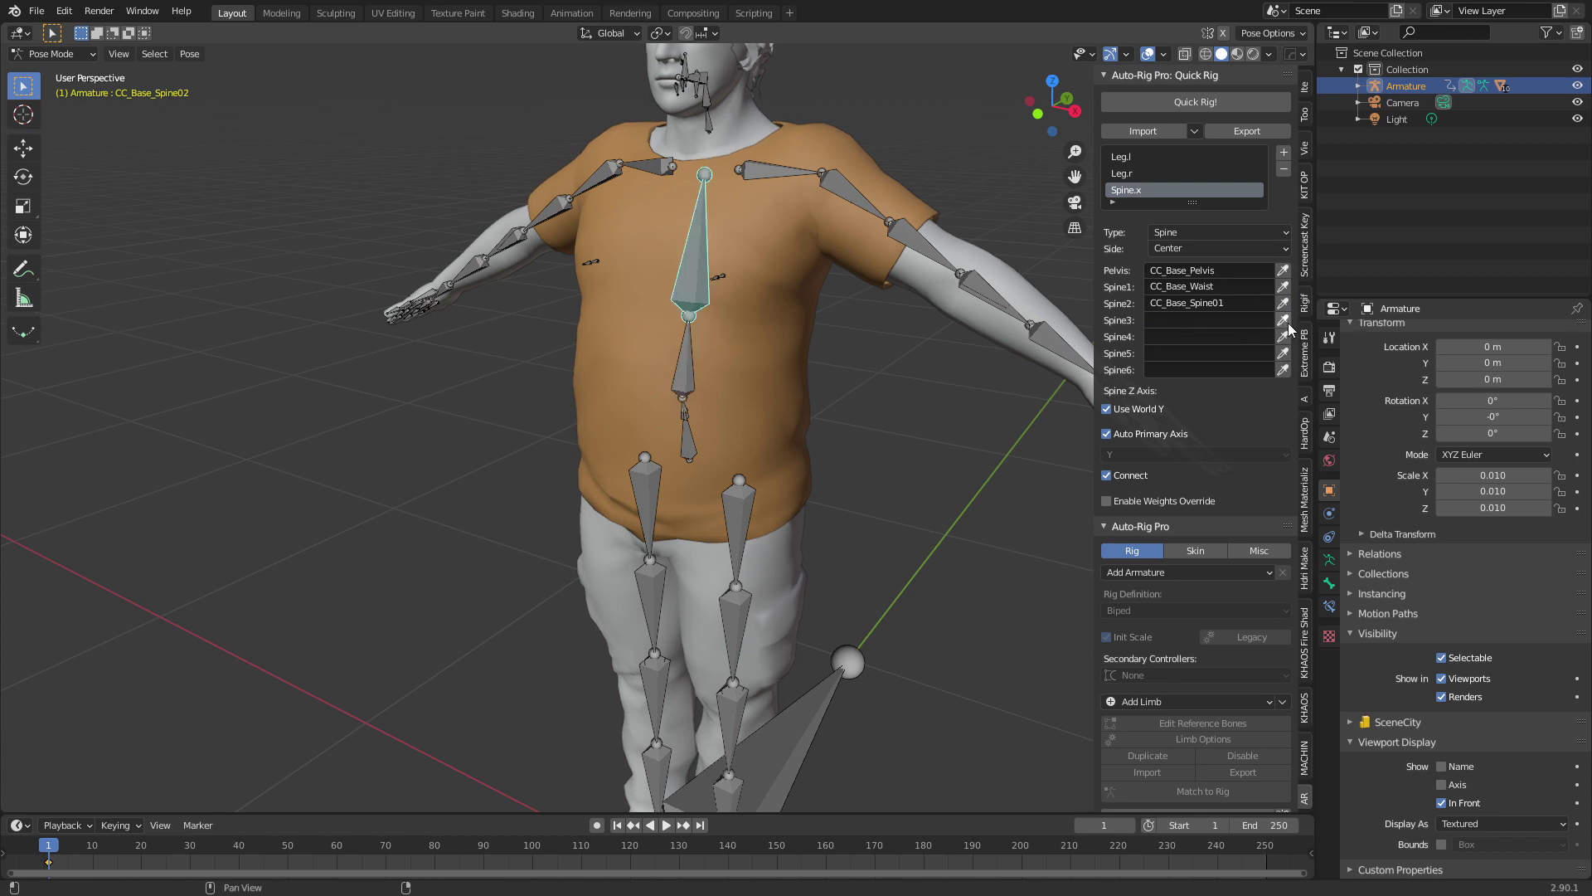
click(1286, 321)
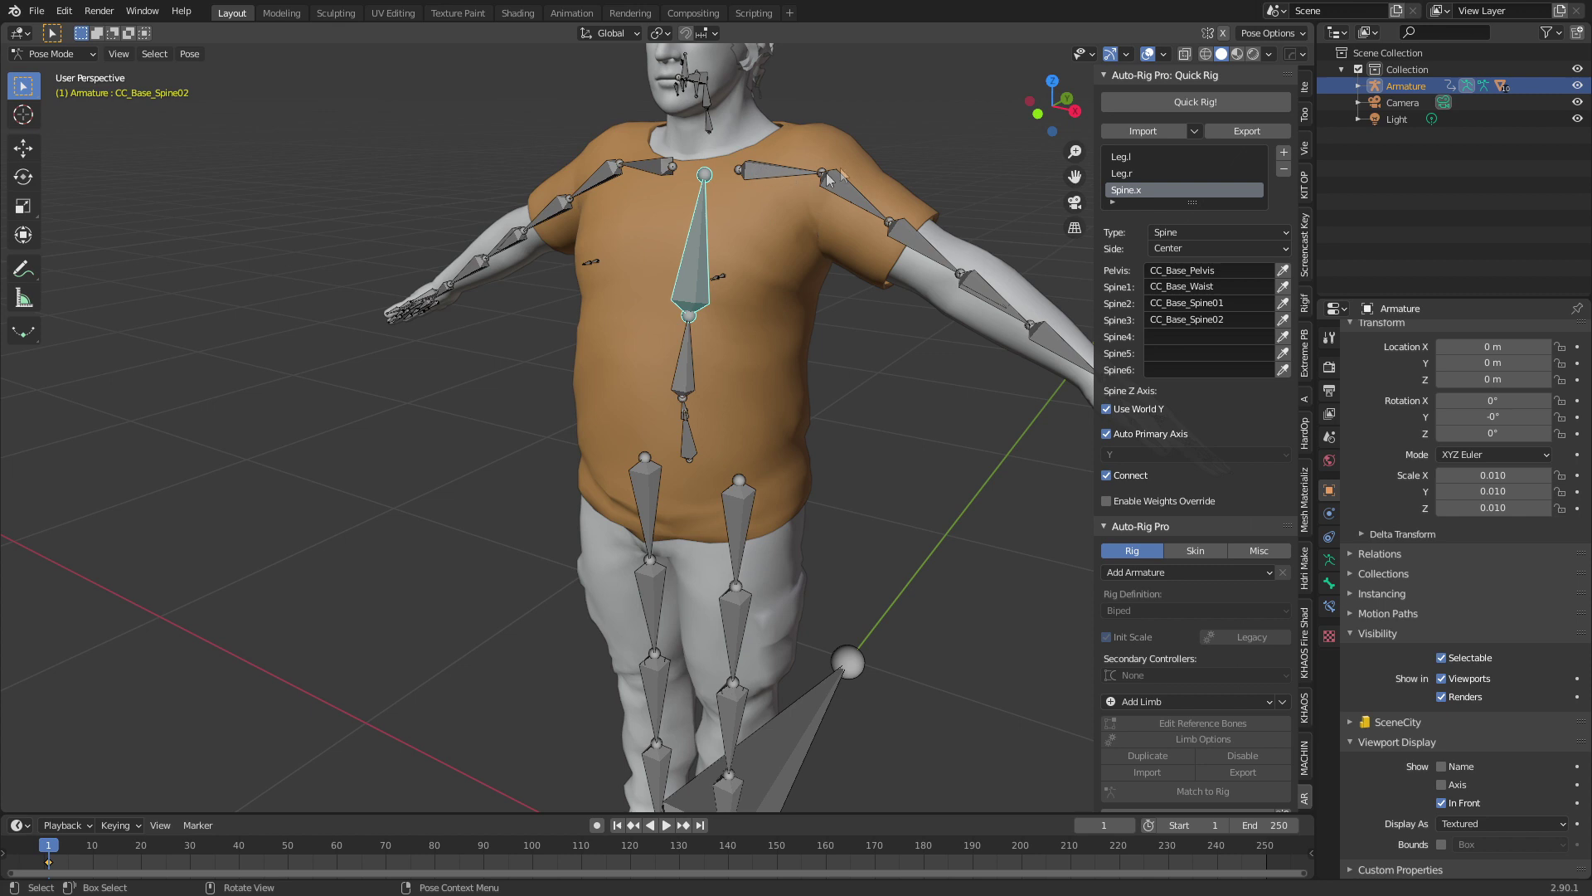
- Add an Arm limb starting from CC_Base_L_Clavicle, with CC_Base_L_UpperarmTwist02 and CC_Base_L_ForearmTwist02 as its arm and forearm twist bones
click(783, 169)
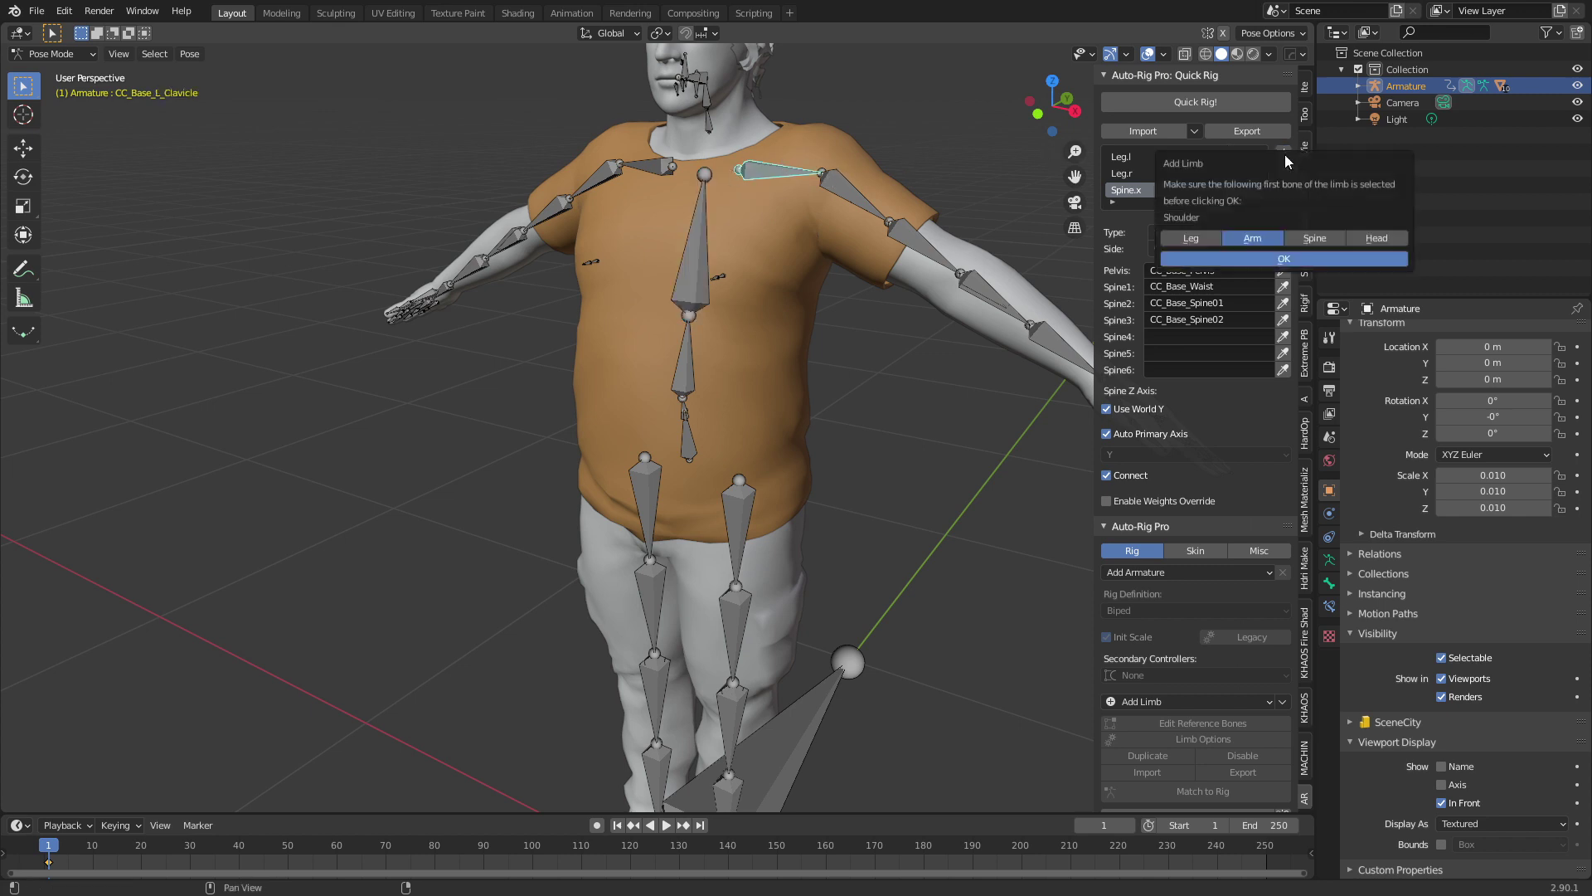
click(1246, 256)
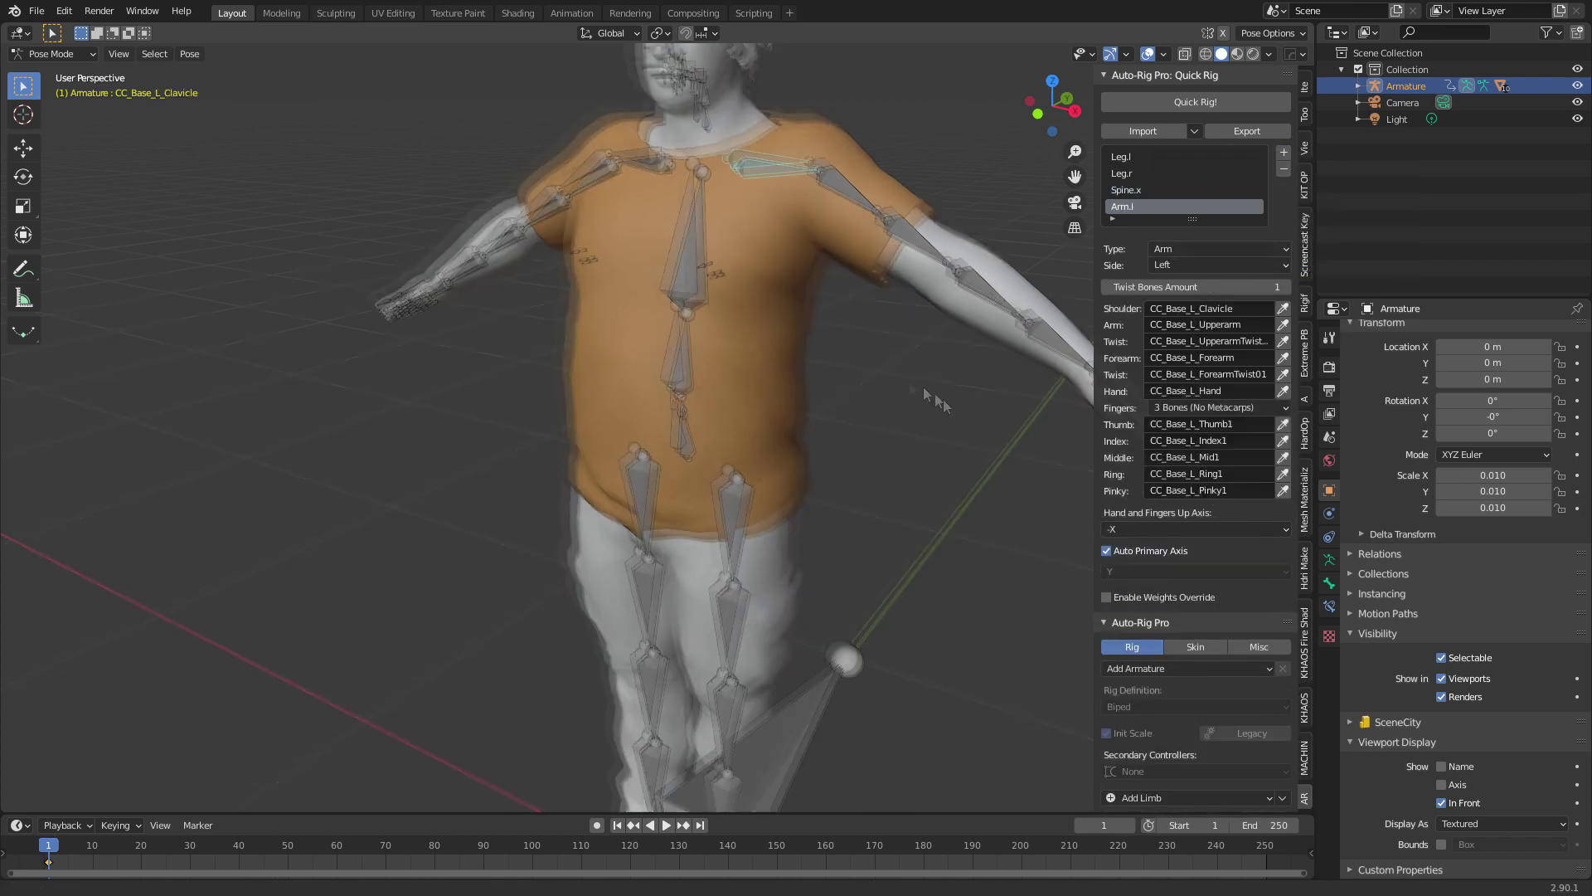
shift+middle_drag(949, 411, 814, 382)
drag(1095, 305, 1000, 302)
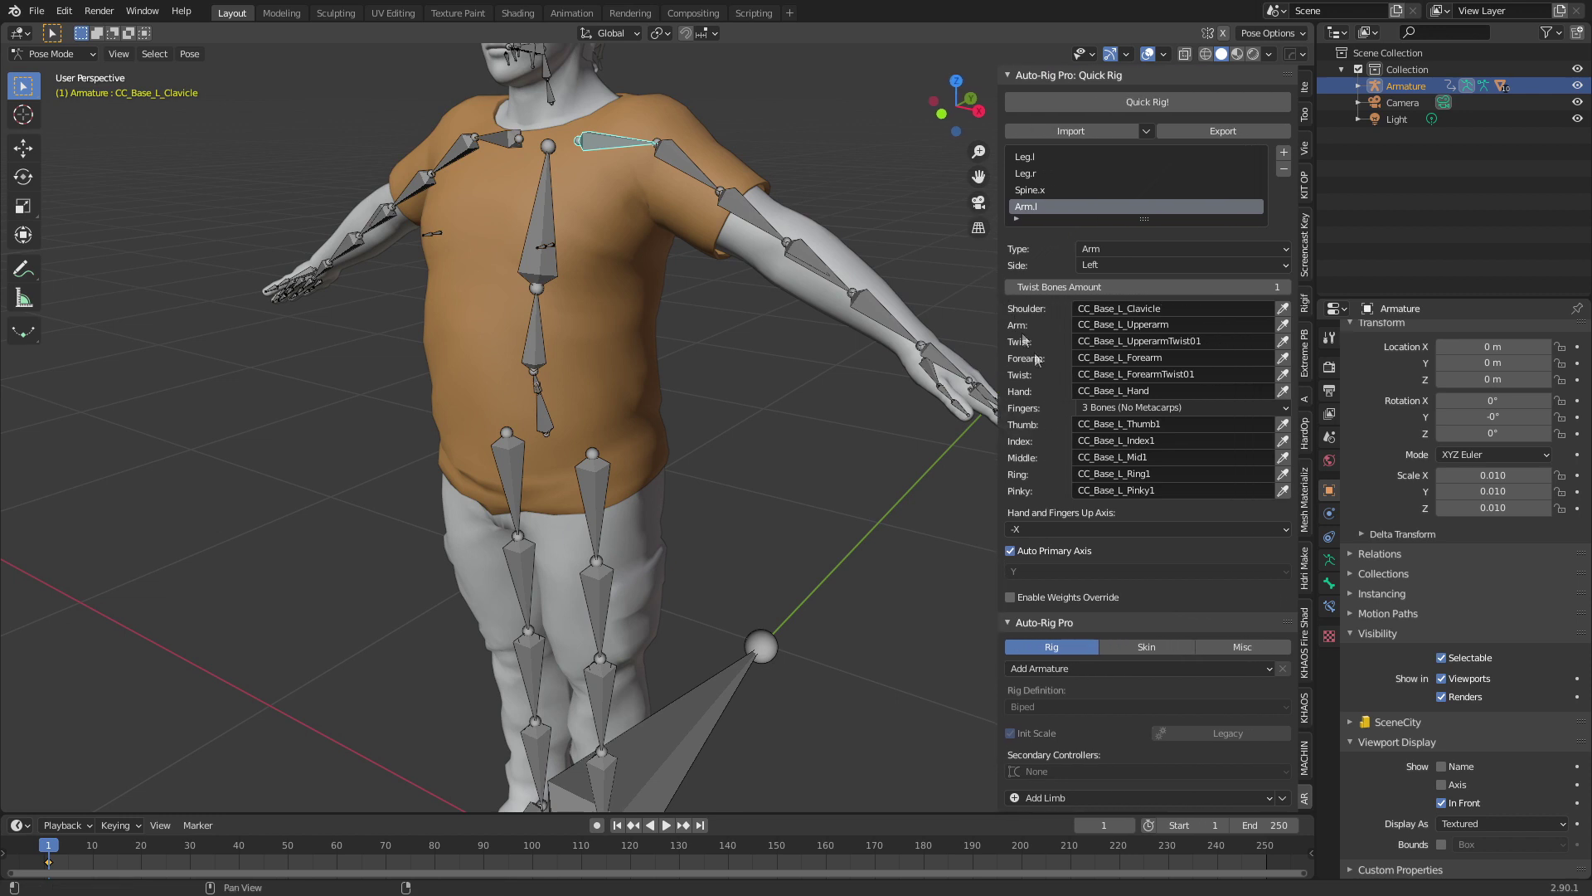
click(759, 222)
click(1283, 341)
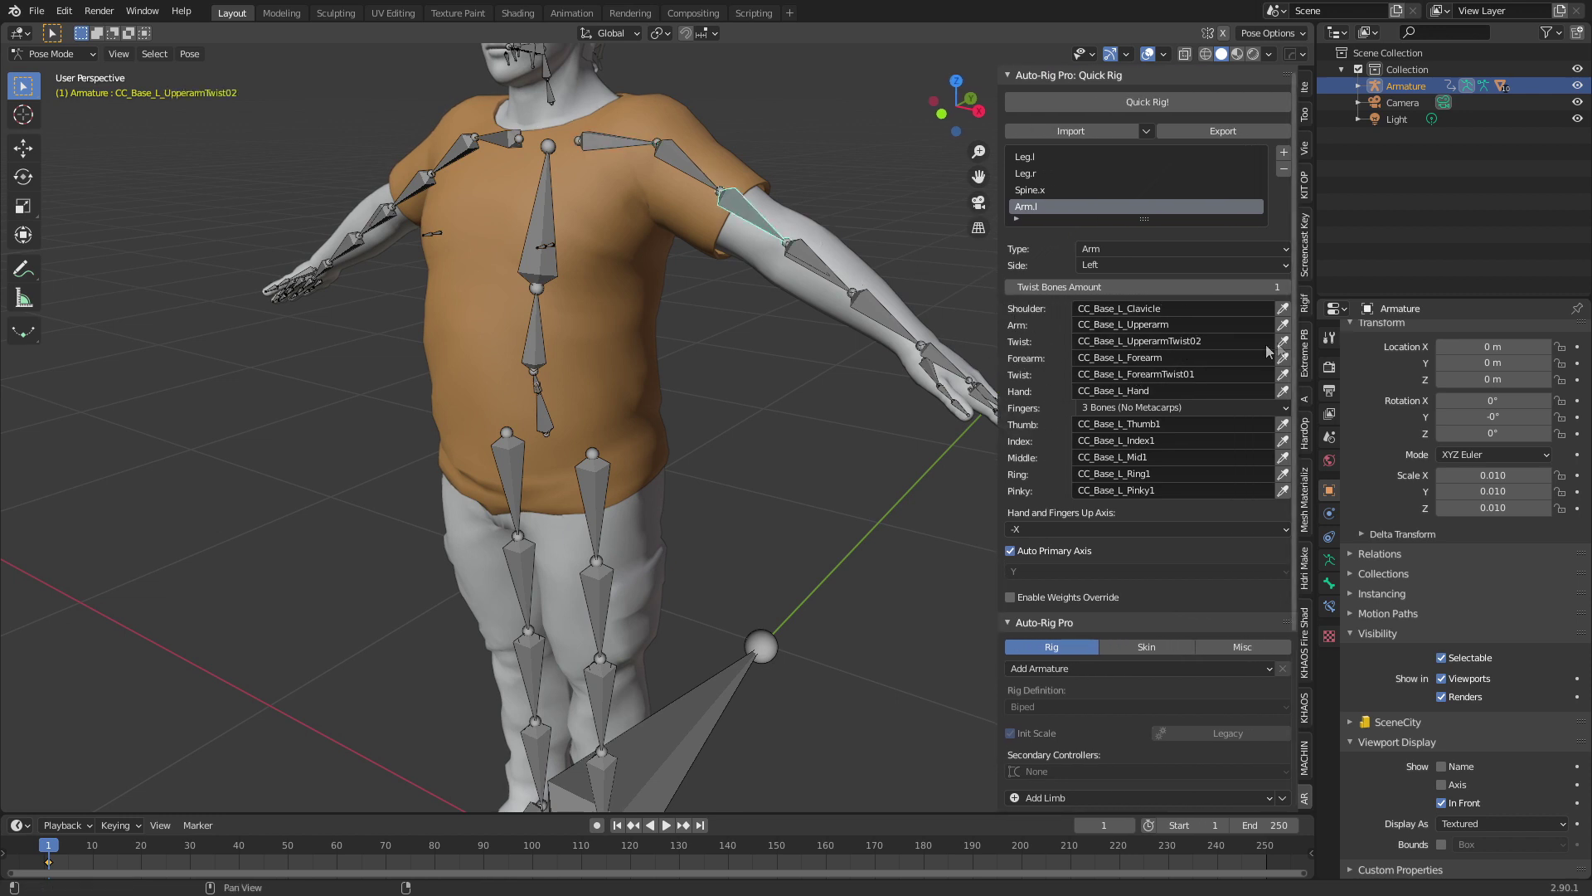
click(886, 320)
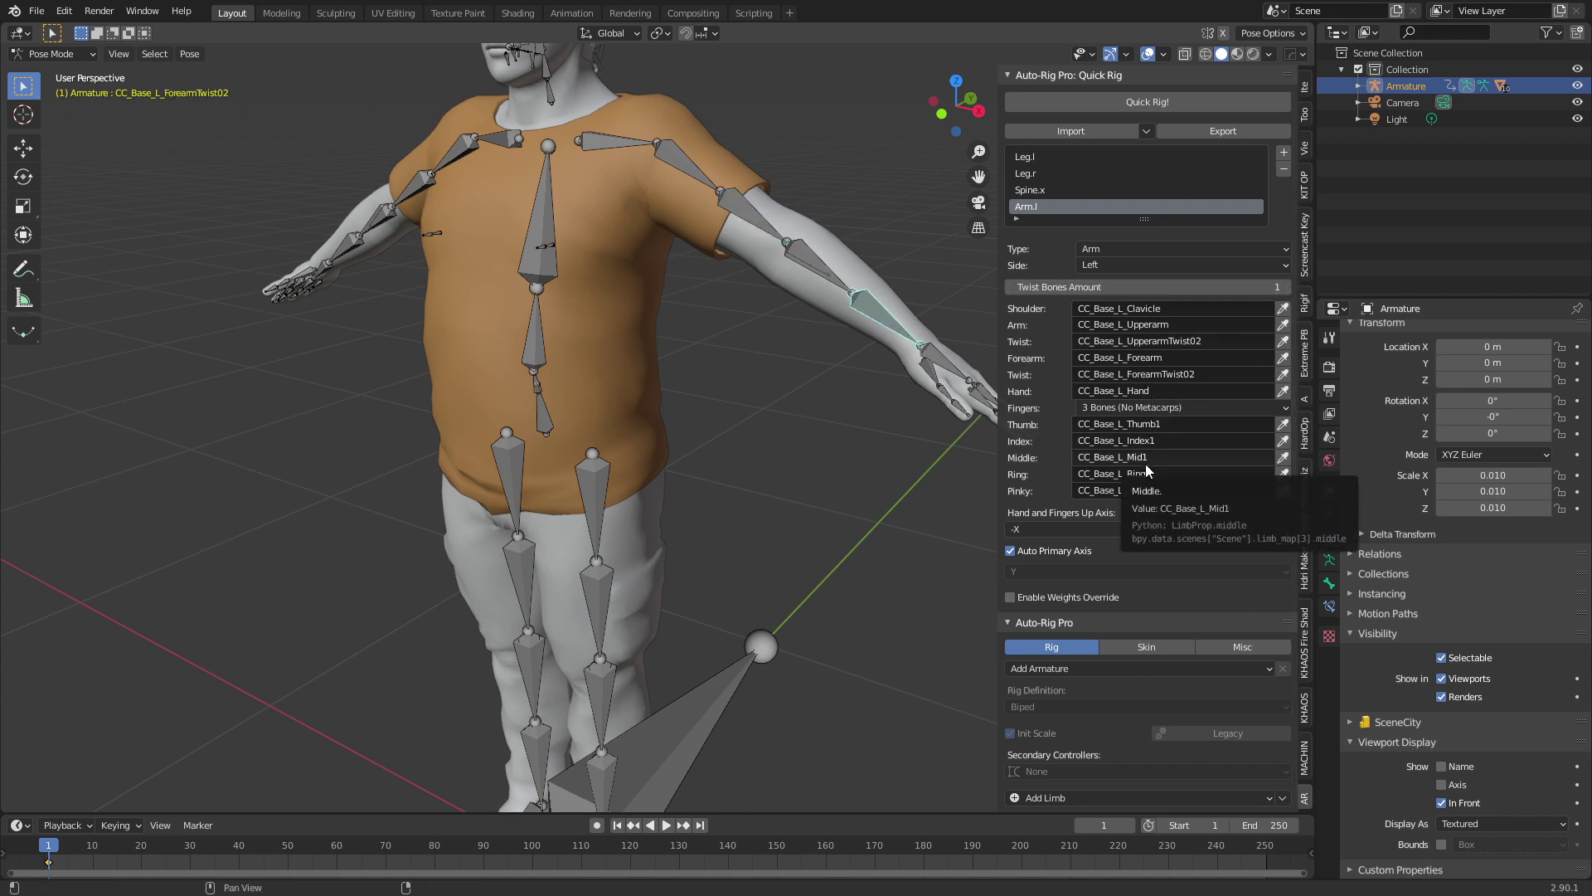
- Add an Arm limb starting from CC_Base_R_Clavicle, with CC_Base_R_UpperarmTwist02 and CC_Base_R_ForearmTwist02 as its arm and forearm twist bones
click(494, 138)
click(1284, 151)
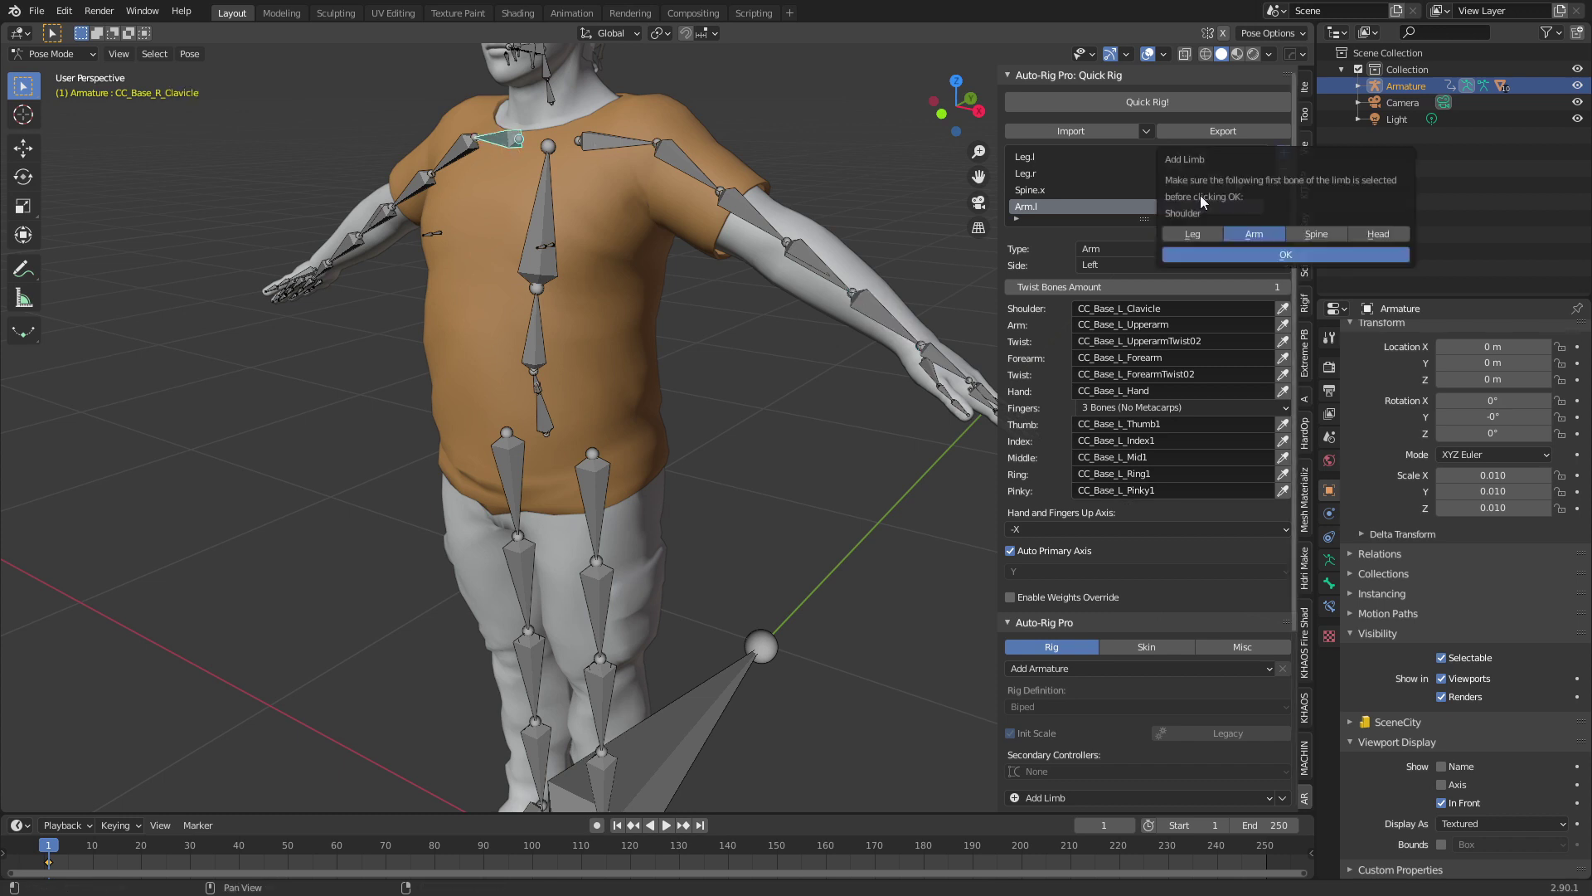
click(1222, 256)
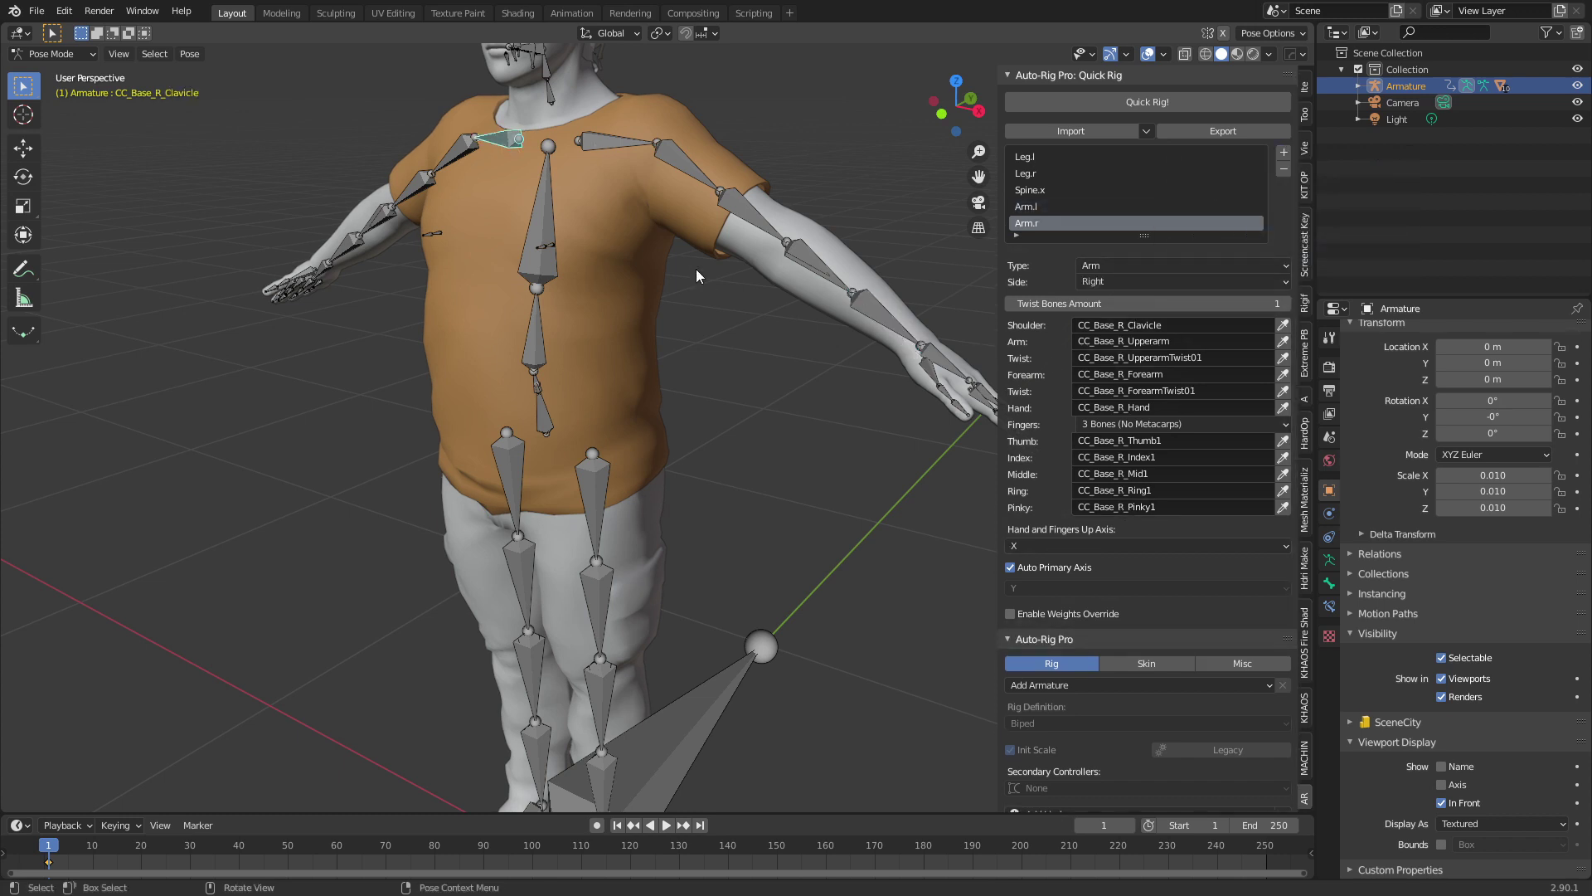
click(409, 193)
click(1283, 357)
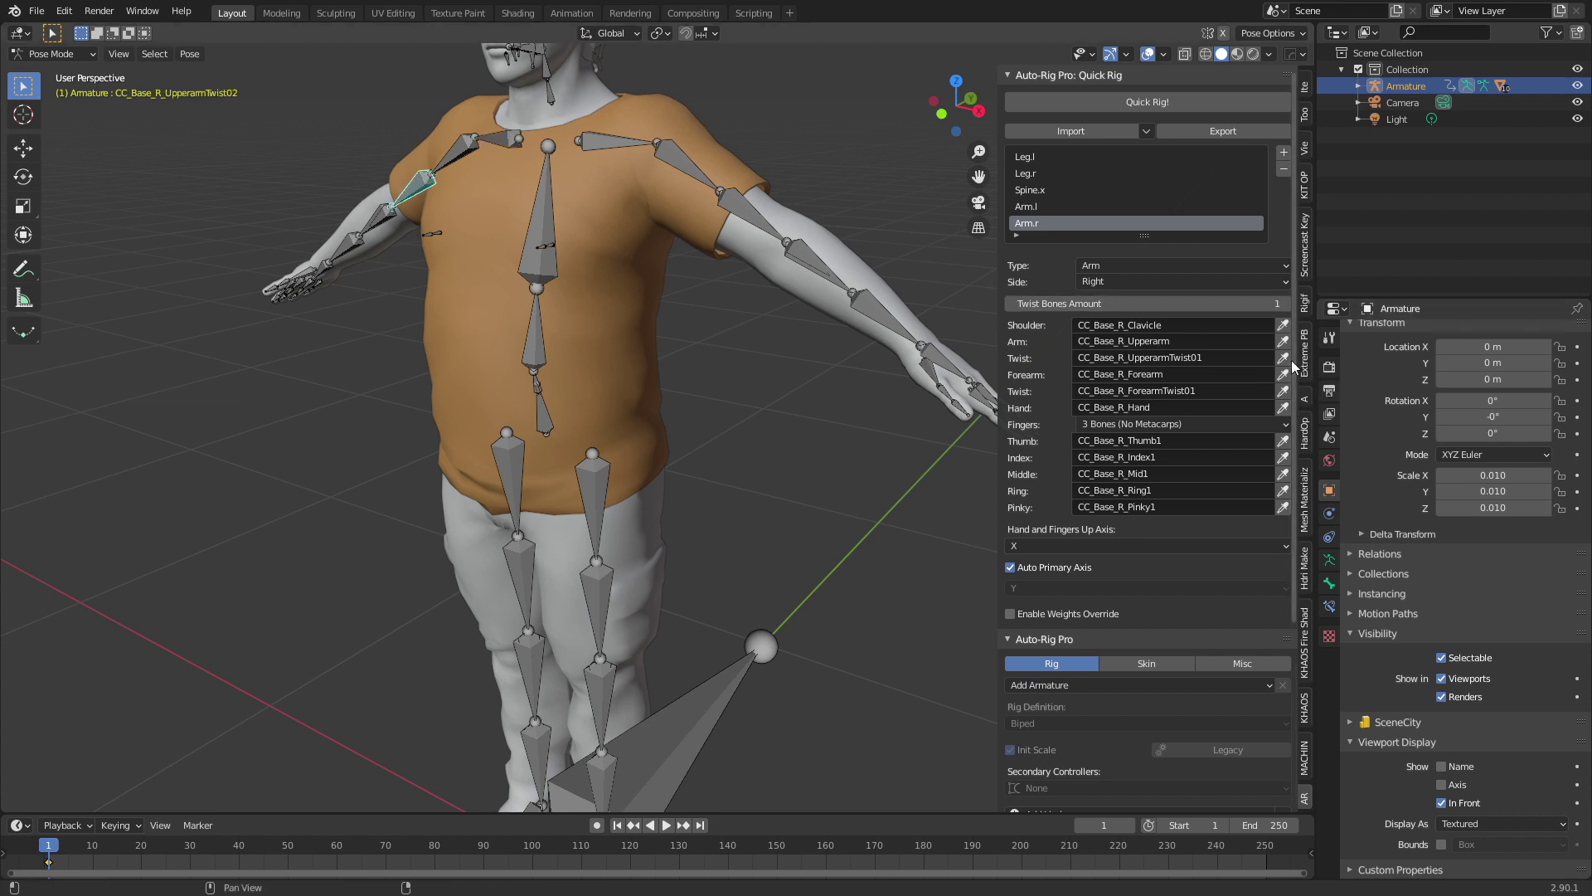
click(341, 247)
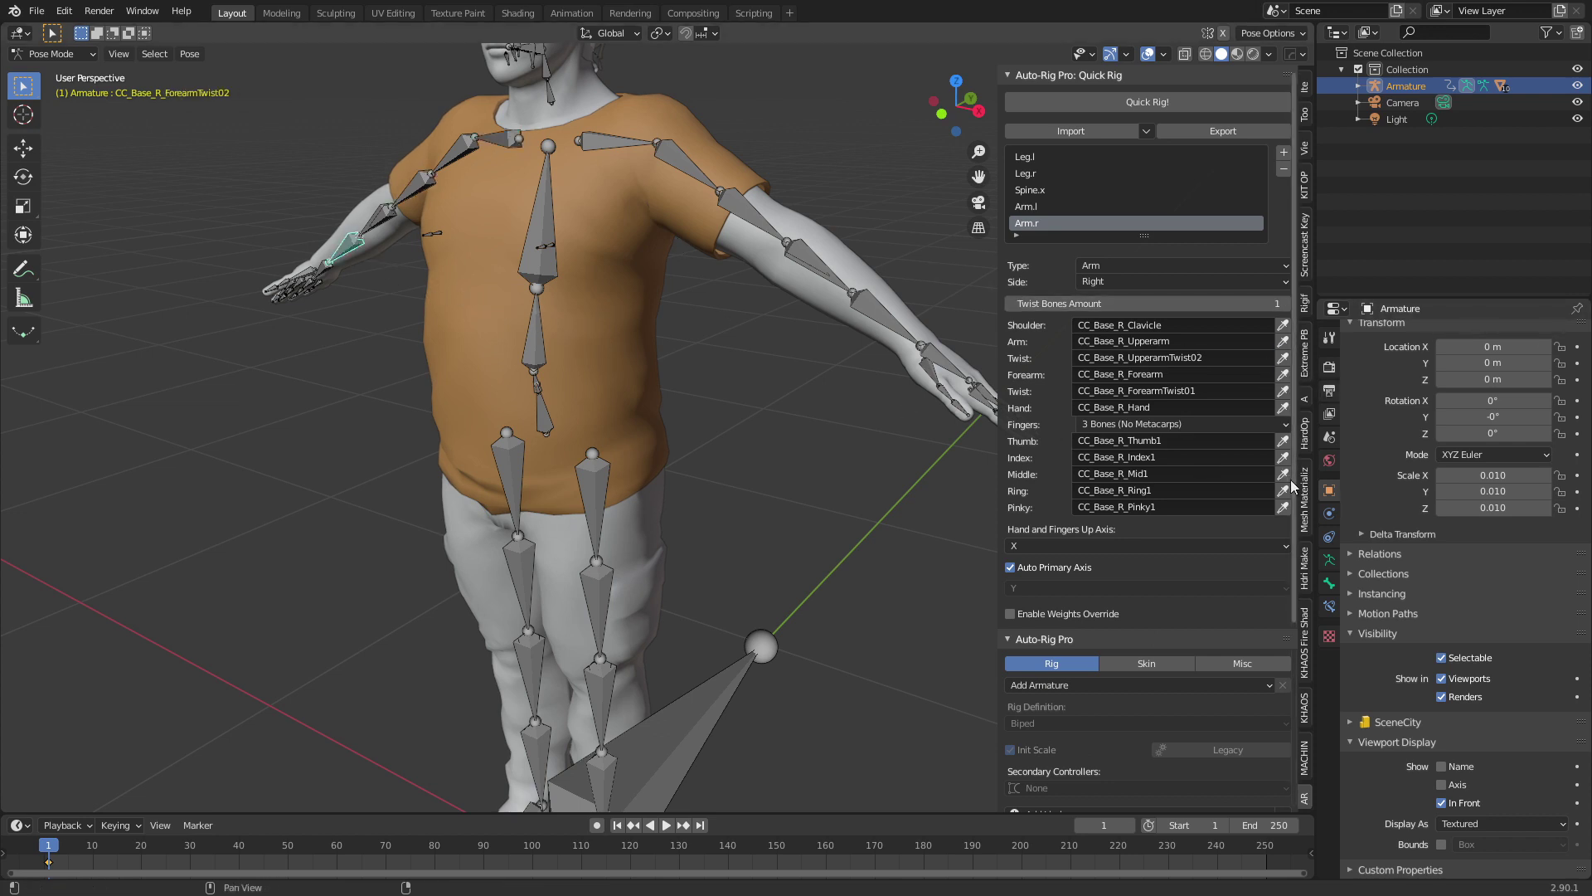
click(1284, 390)
- Add a Head limb starting from the CC_Base_NeckTwist01 bone and select the head bone on the character
middle_drag(710, 274, 820, 390)
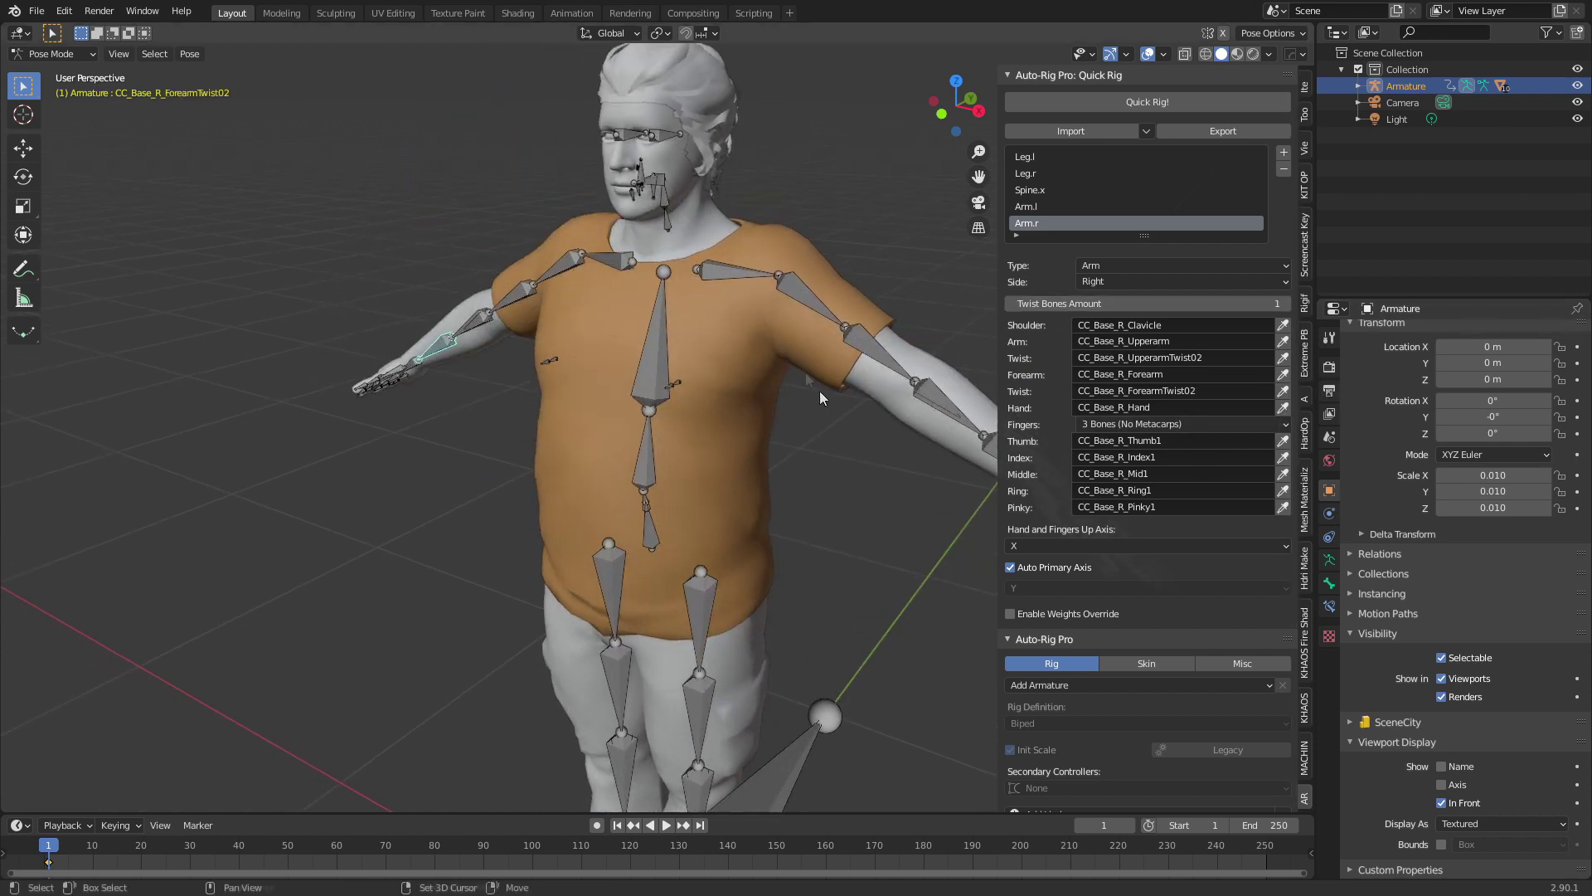
click(665, 221)
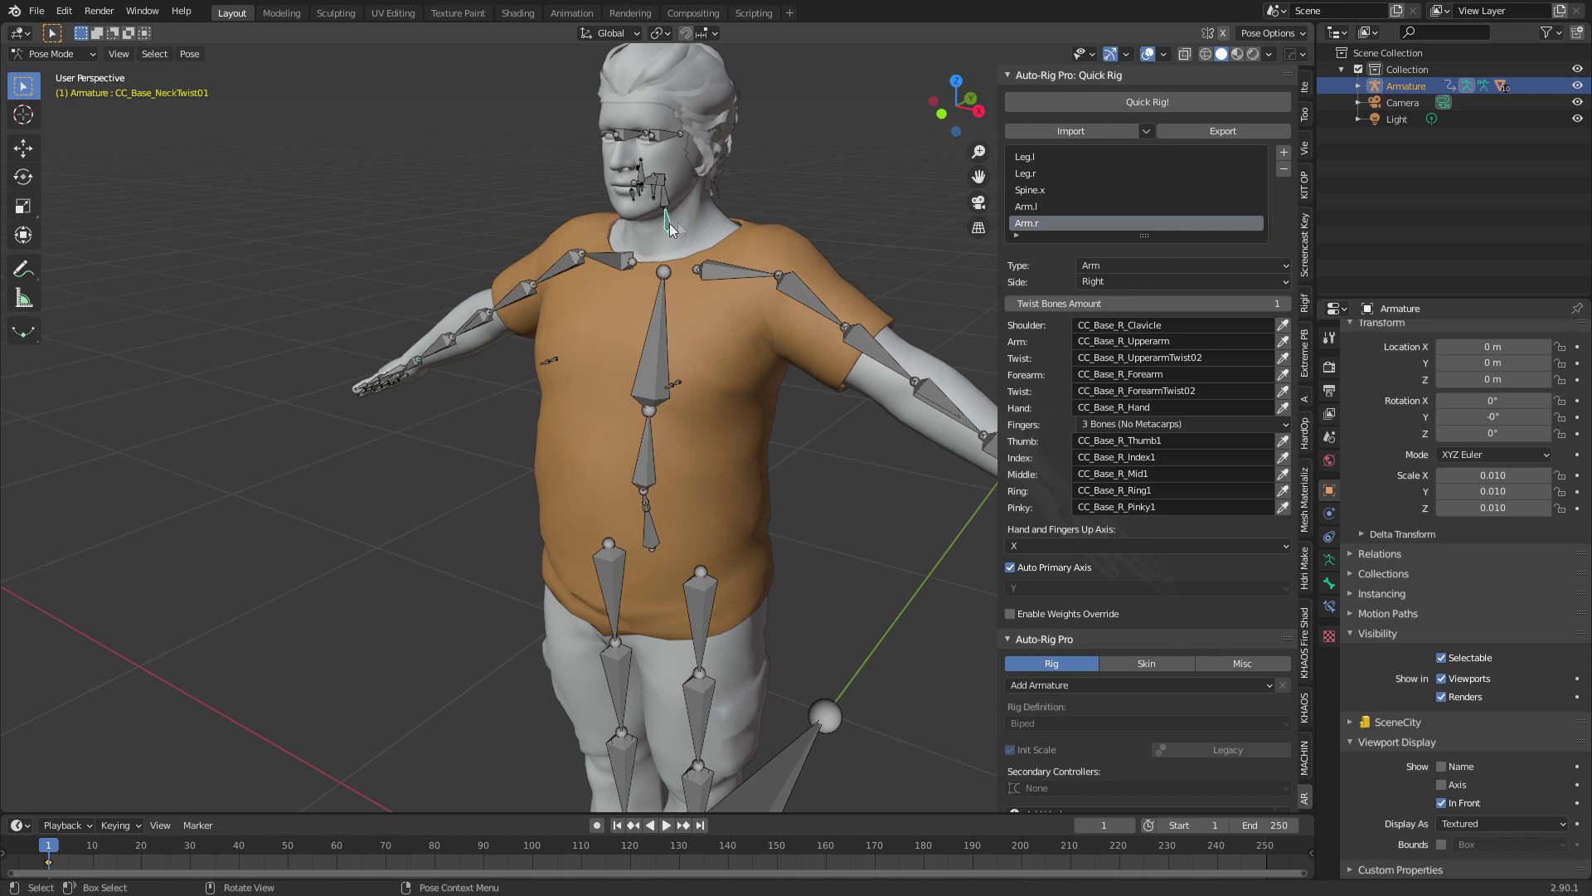
click(1283, 152)
click(1306, 257)
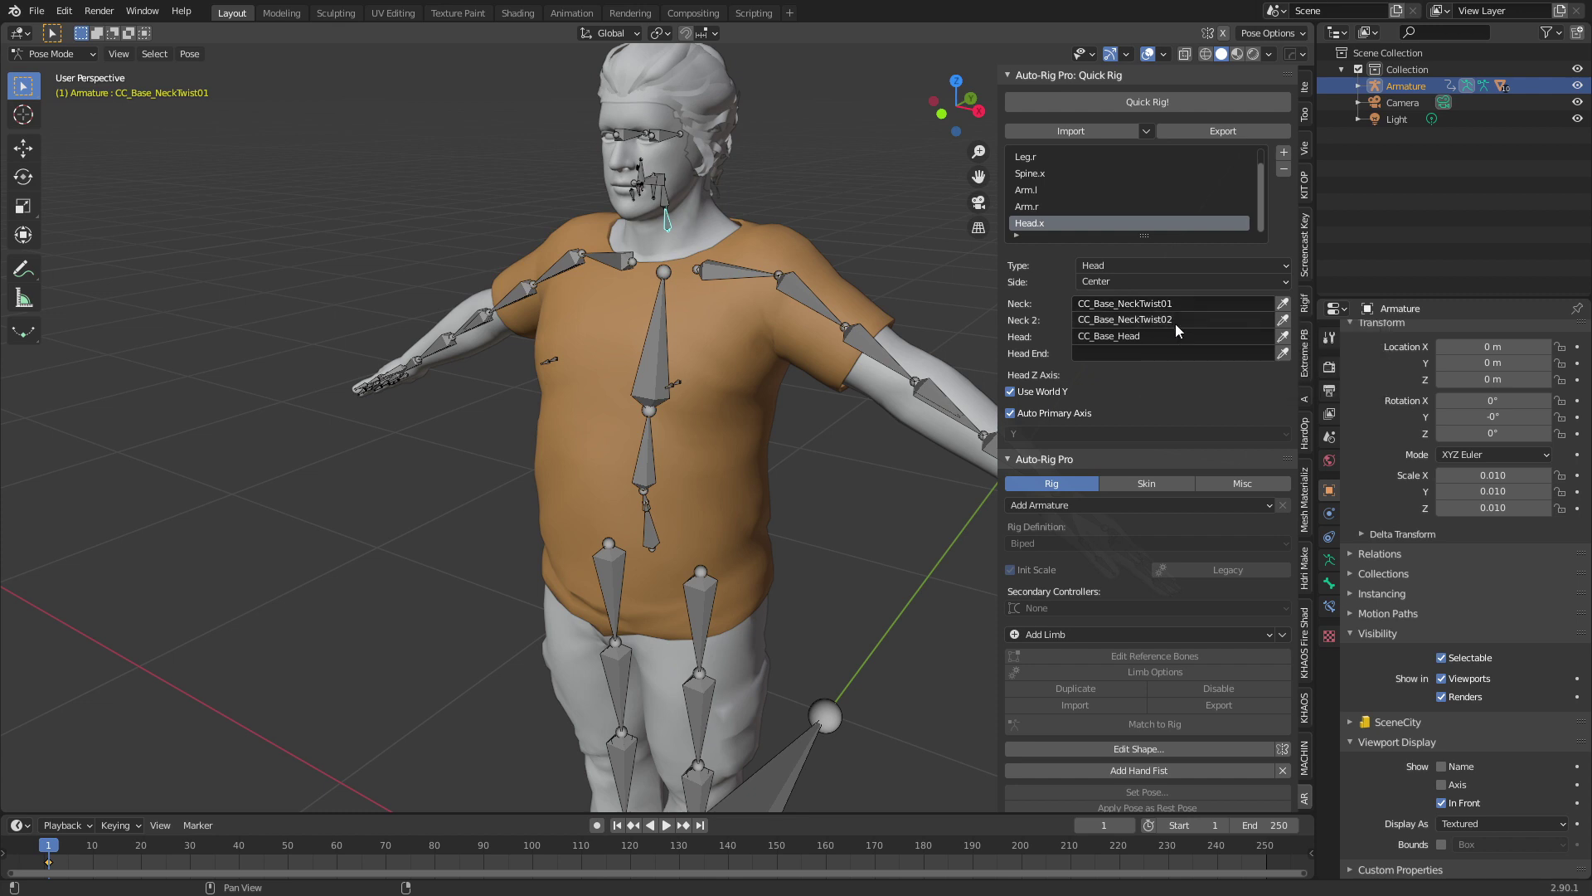
click(655, 186)
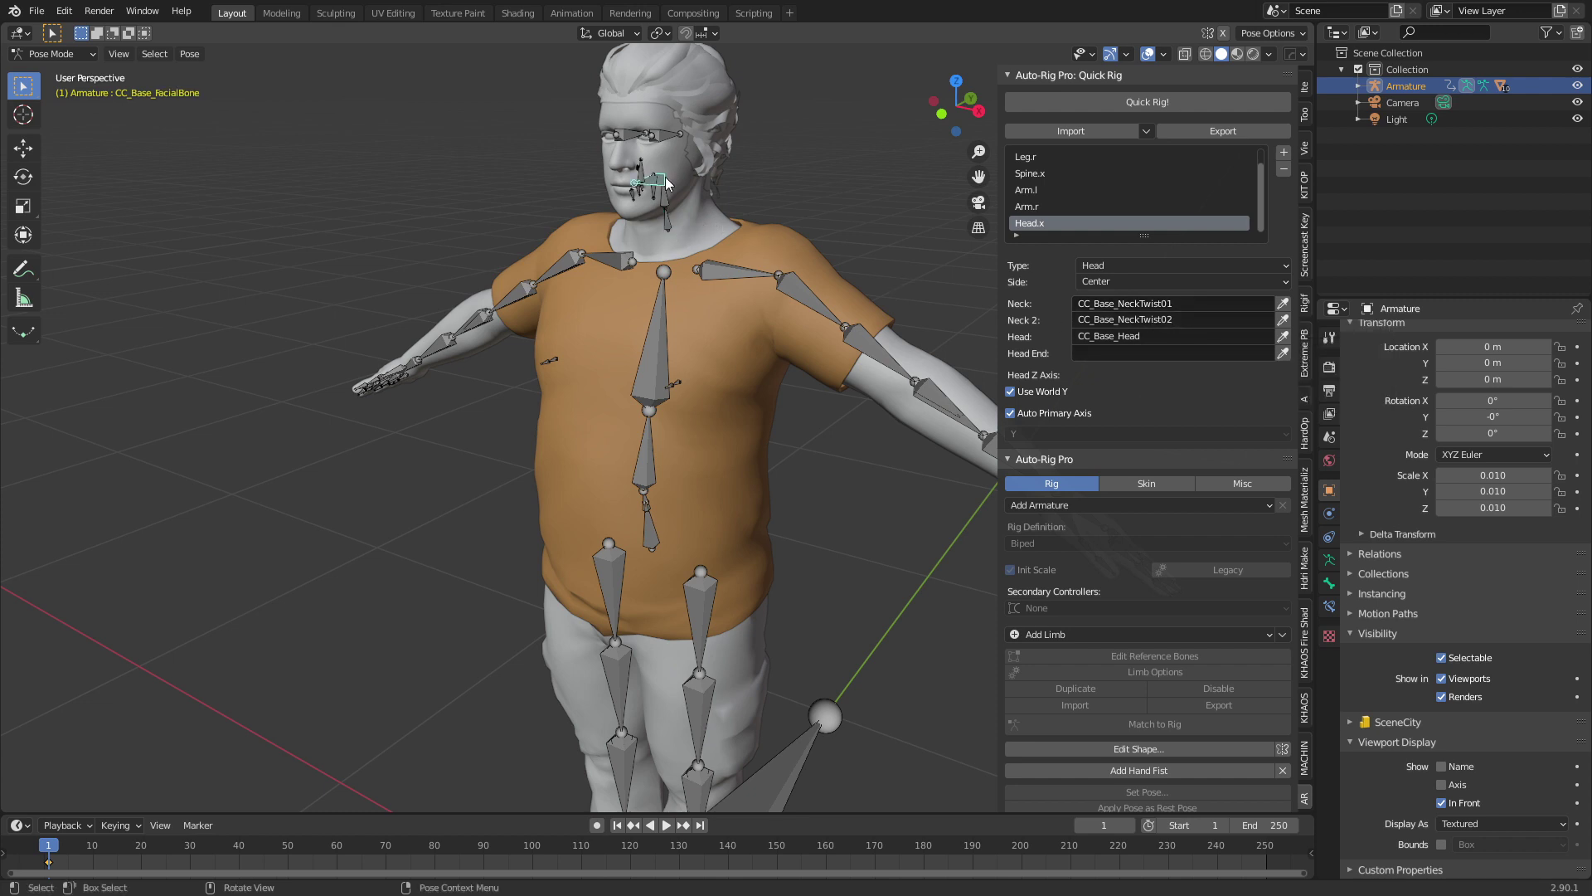
click(666, 184)
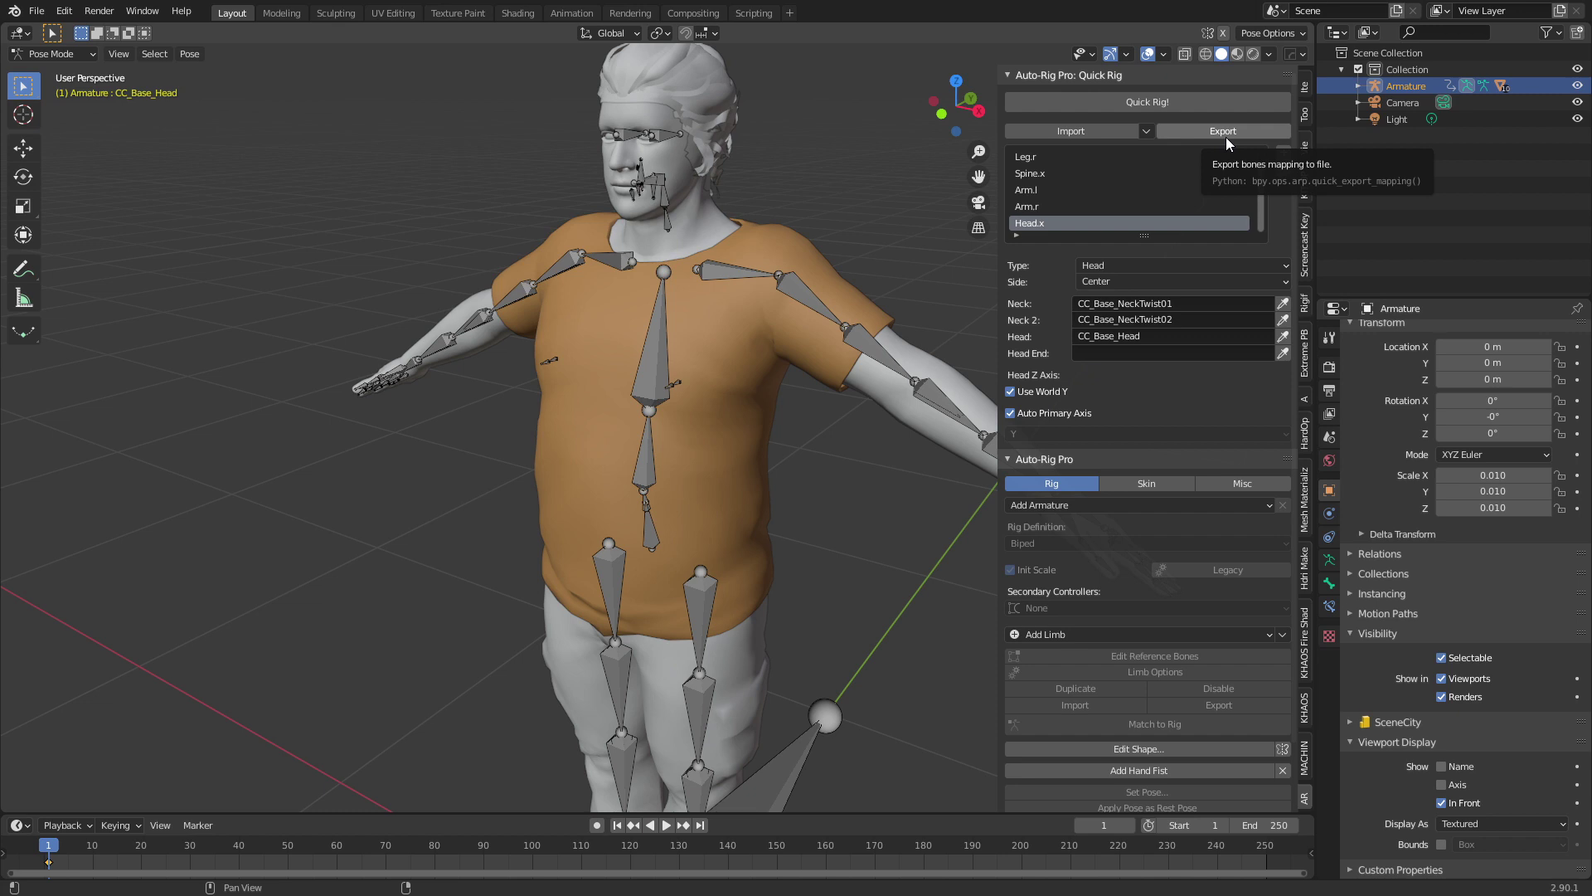
- Generate the Quick Rig from the mapped limbs with Neck Twist enabled
click(1182, 108)
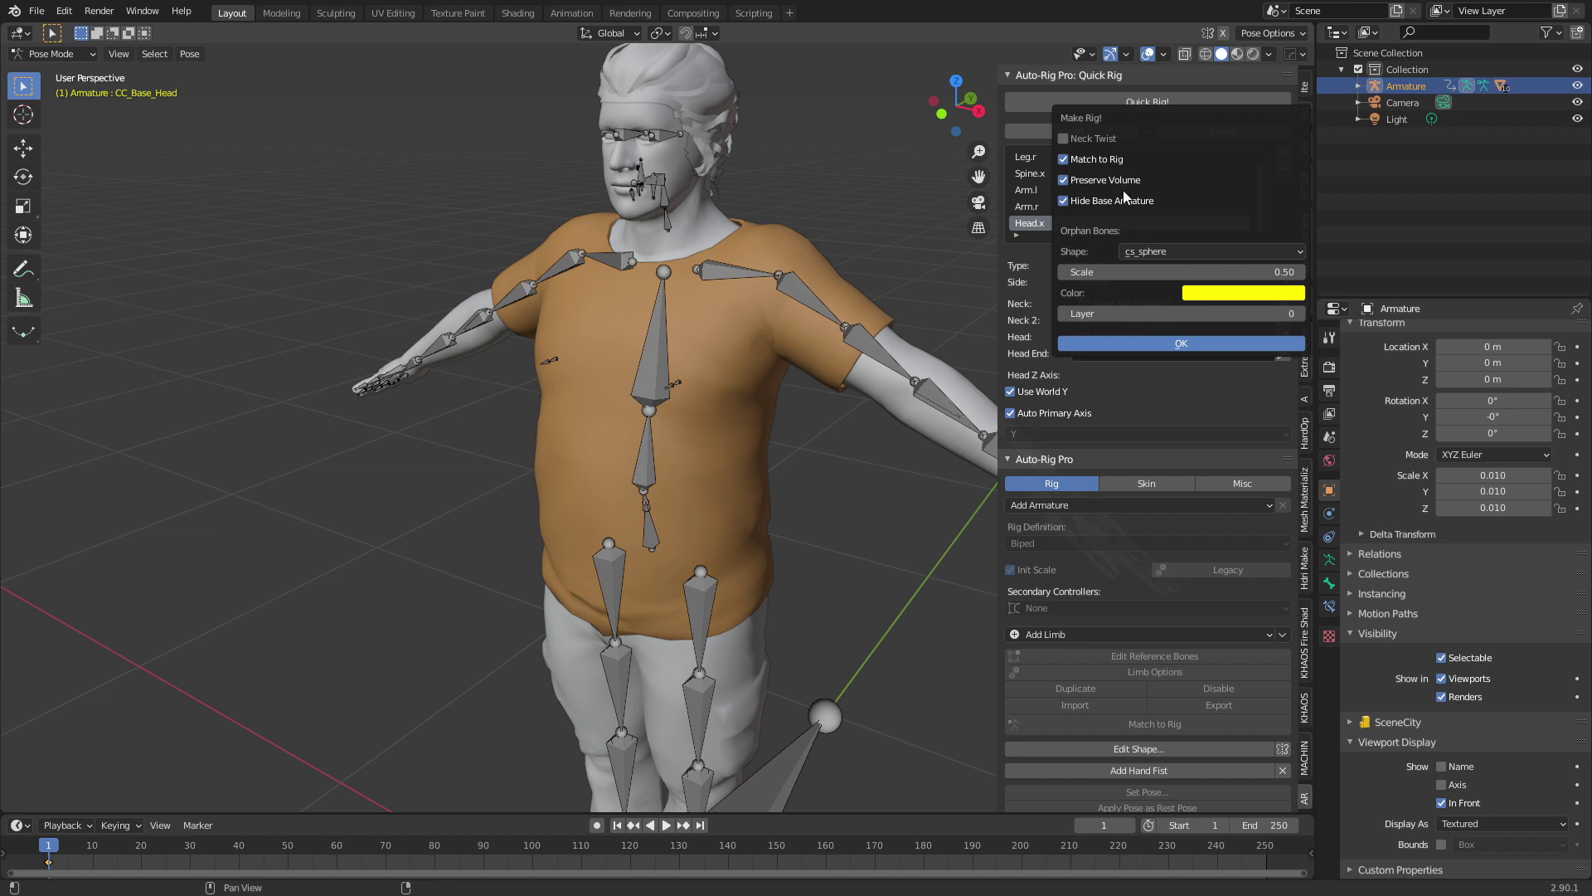
click(1079, 139)
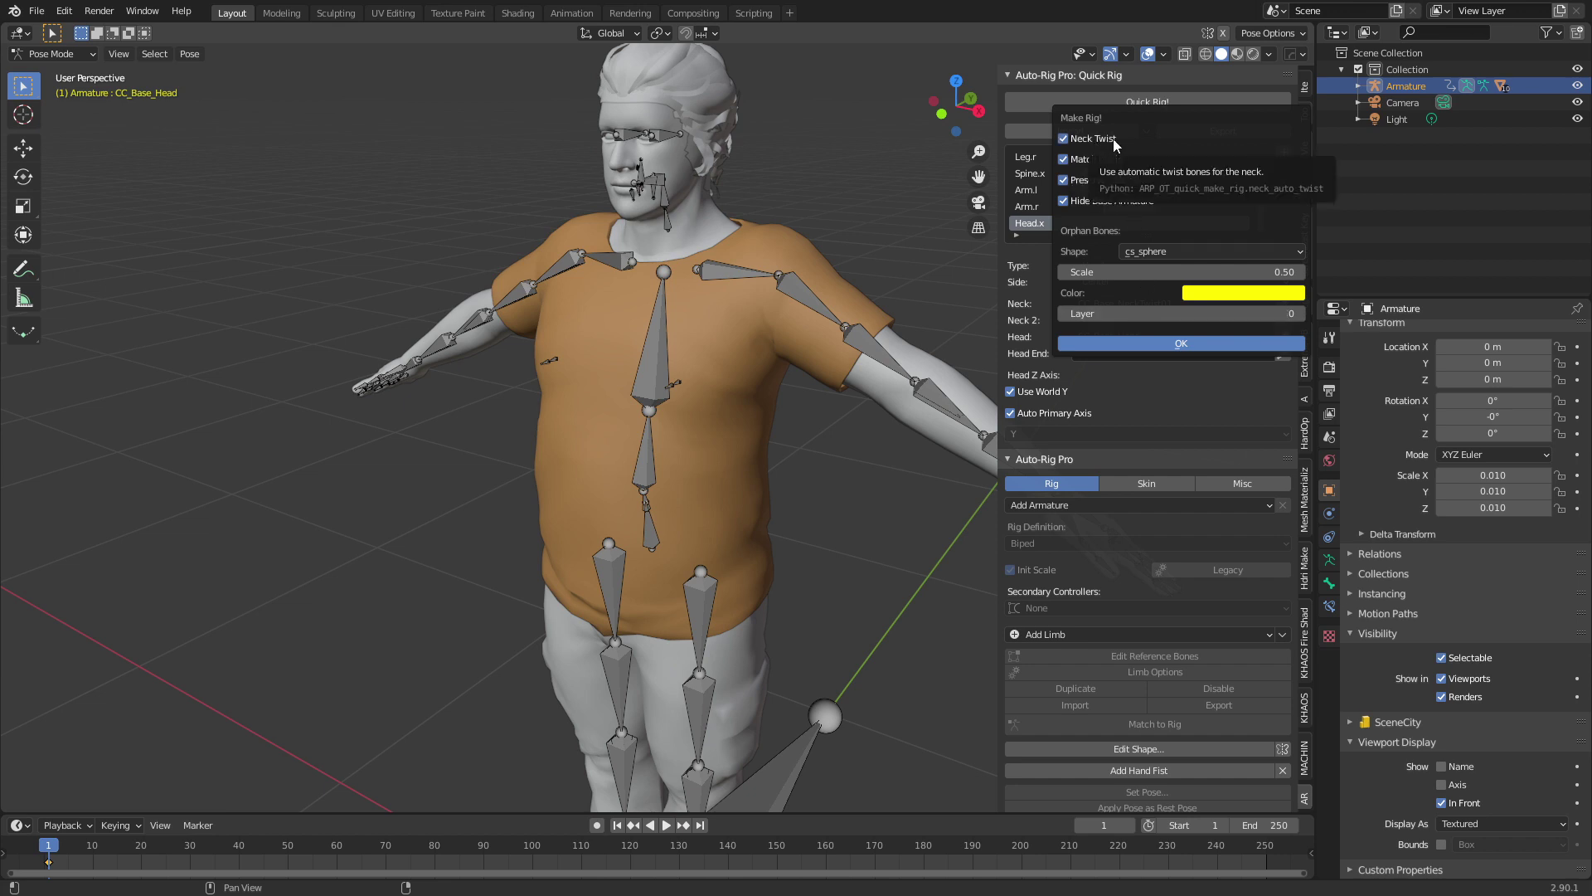
click(1206, 344)
- Try moving the left foot's IK control c_foot_ik.l to test the leg deformation, without keeping the move
scroll(838, 367, up, 2)
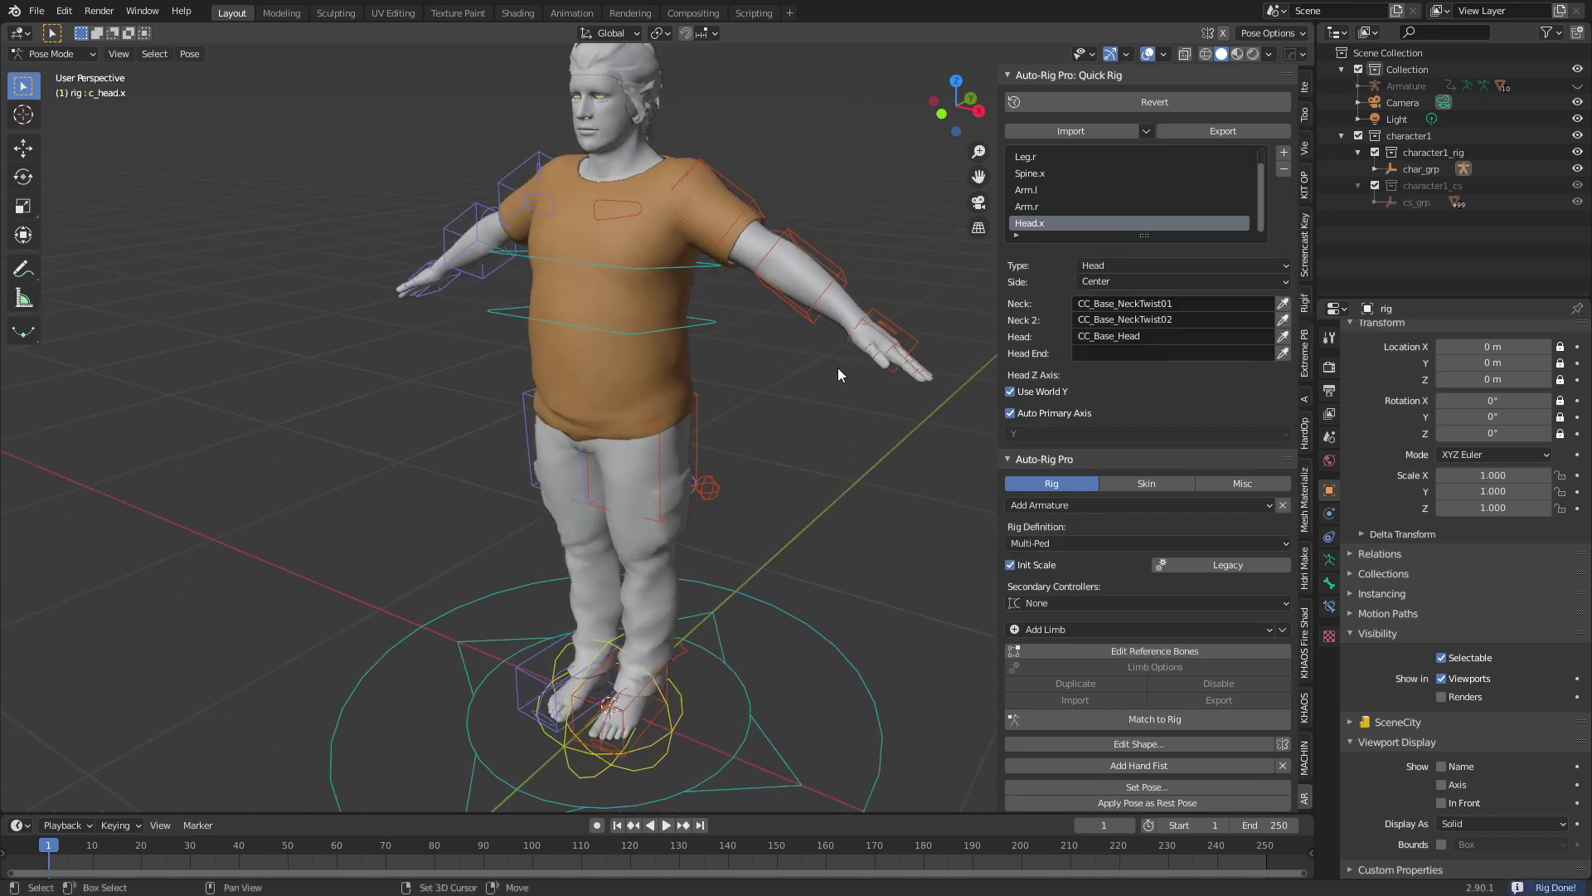
middle_drag(838, 367, 764, 477)
scroll(778, 456, down, 1)
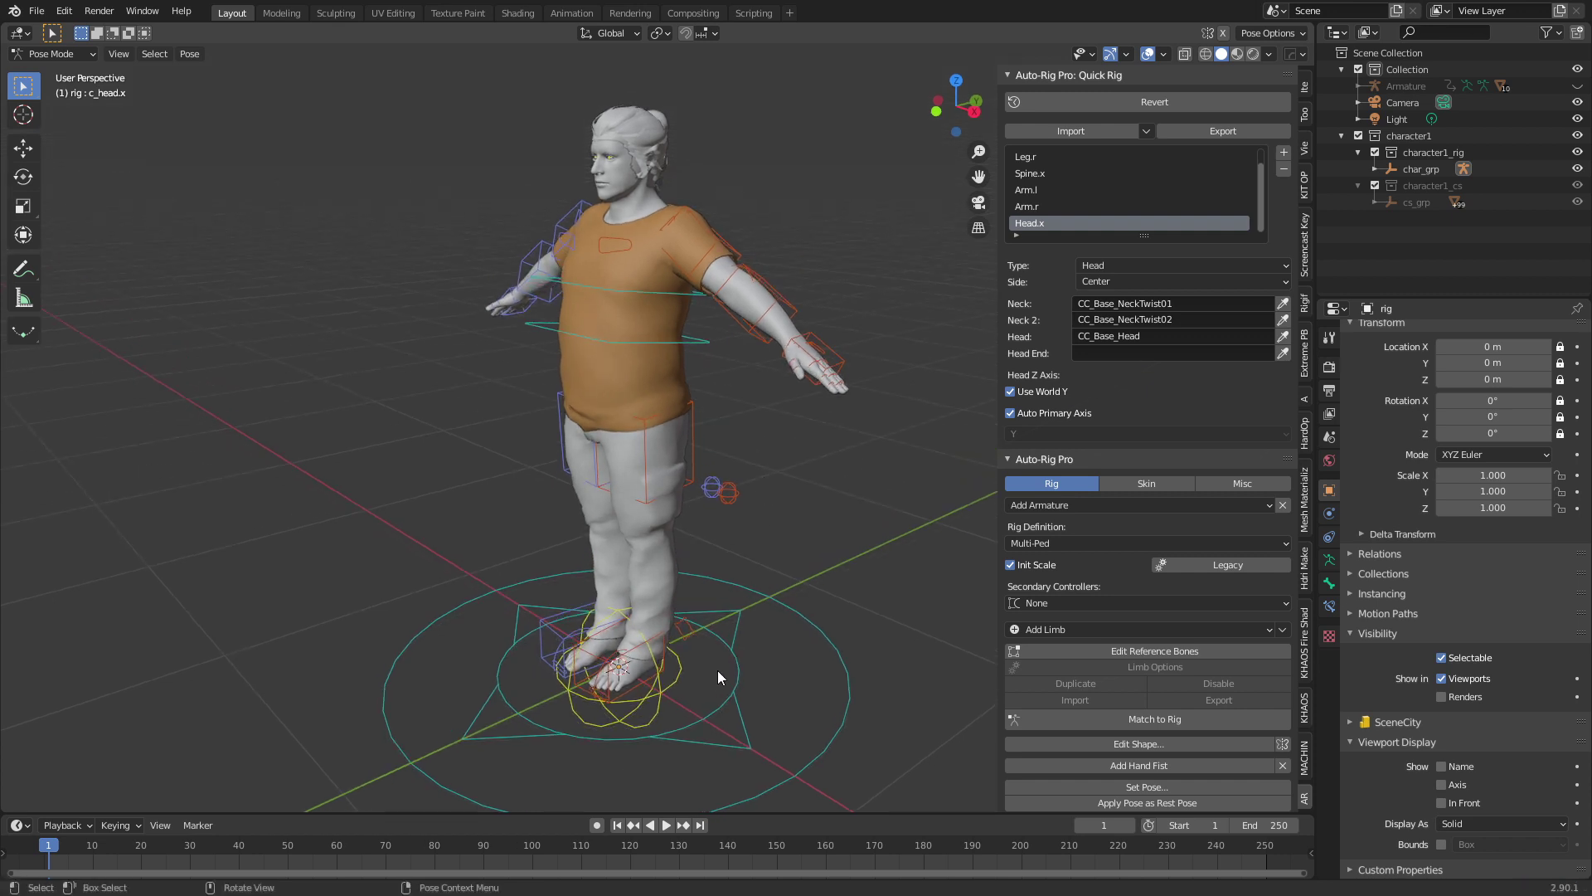
click(668, 664)
click(676, 663)
key(g)
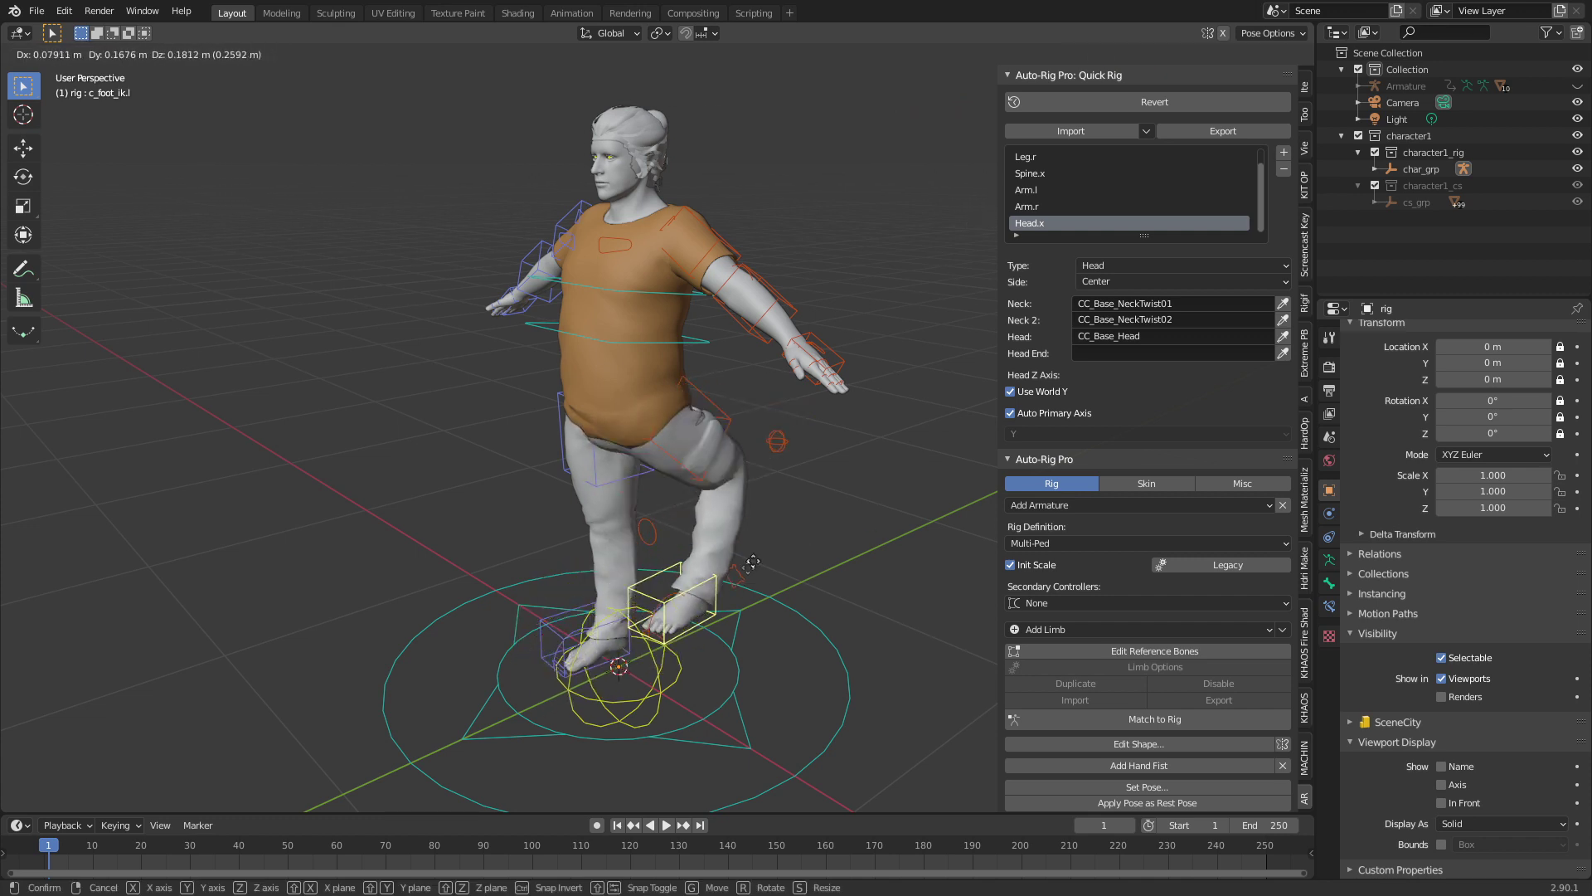
key(Escape)
- Rotate the left forearm's FK control c_forearm_fk.l so the forearm bends forward at the elbow
click(792, 319)
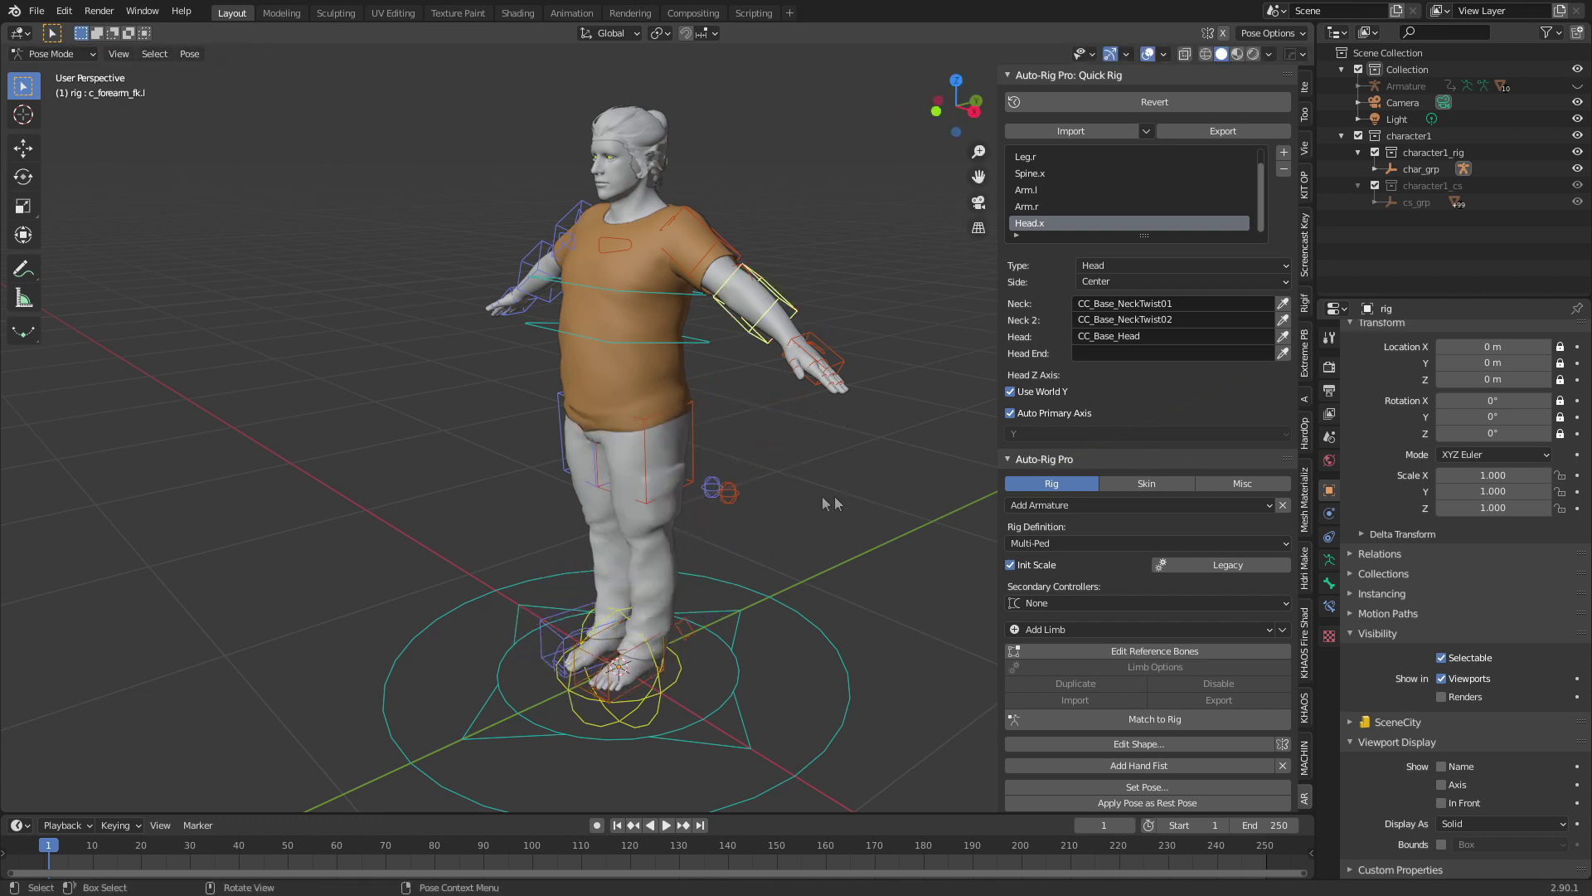
key(r)
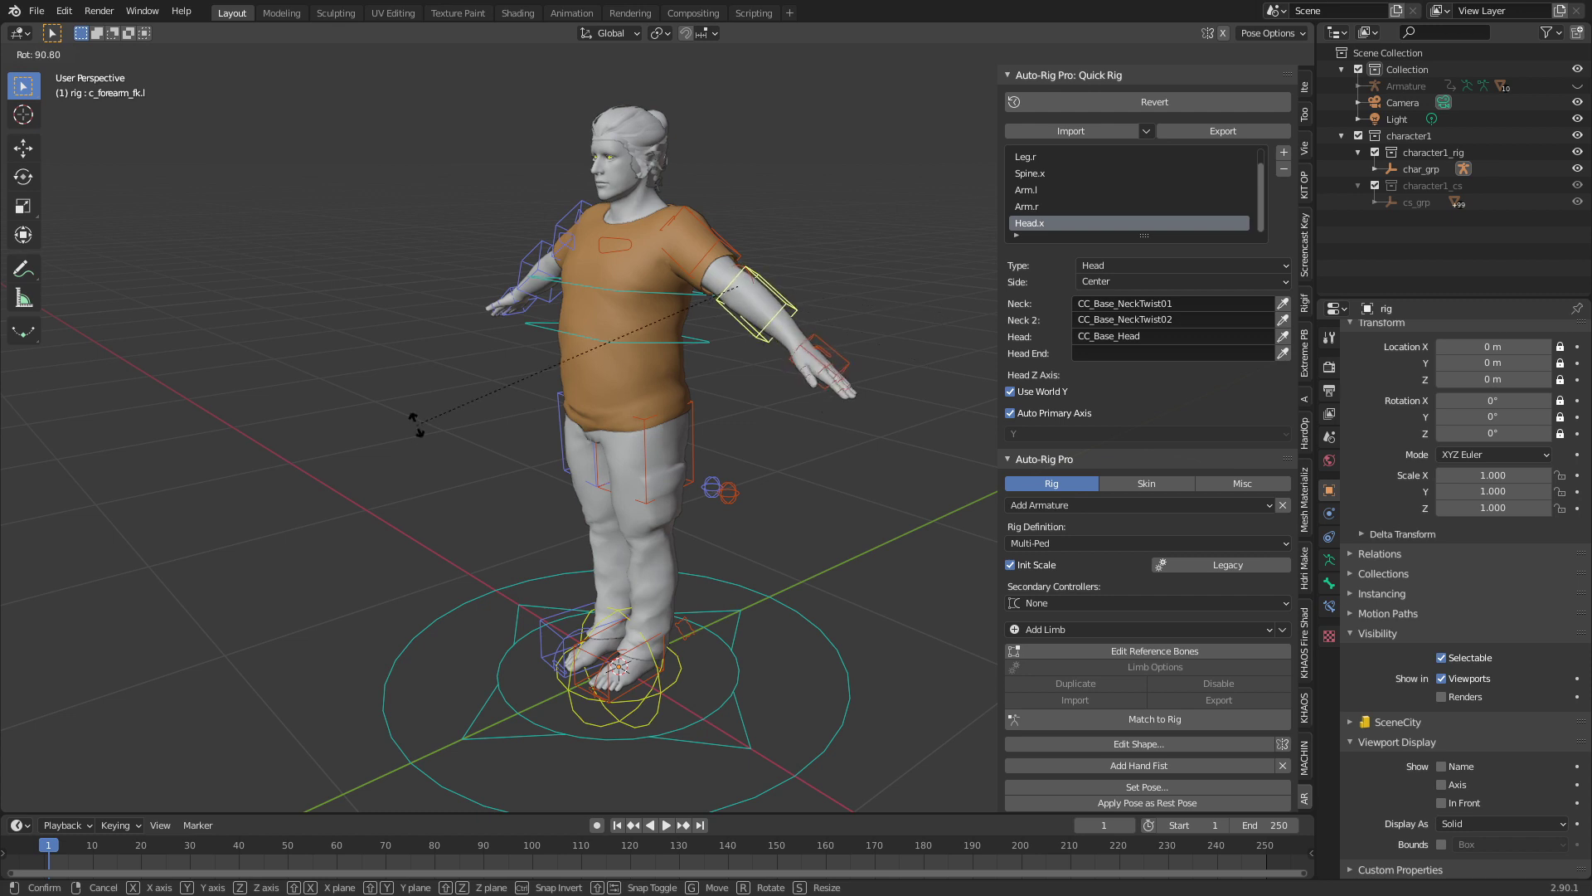
middle_drag(498, 448, 653, 502)
click(539, 430)
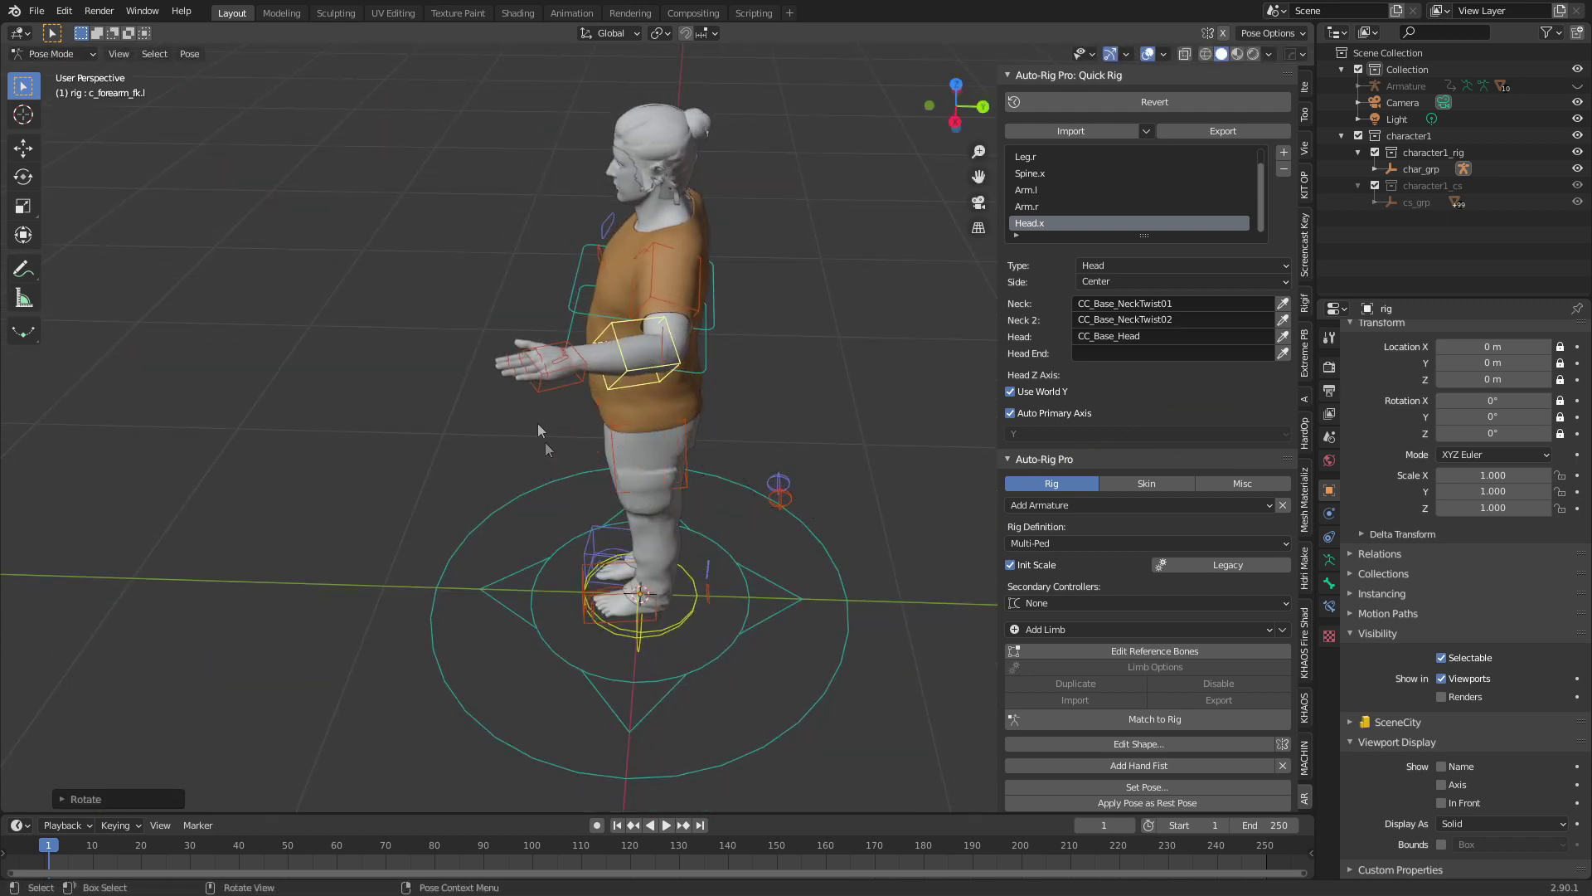
- Try rotating the left hand's FK control c_hand_fk.l to bend the wrist upward, and clear its rotation
click(549, 383)
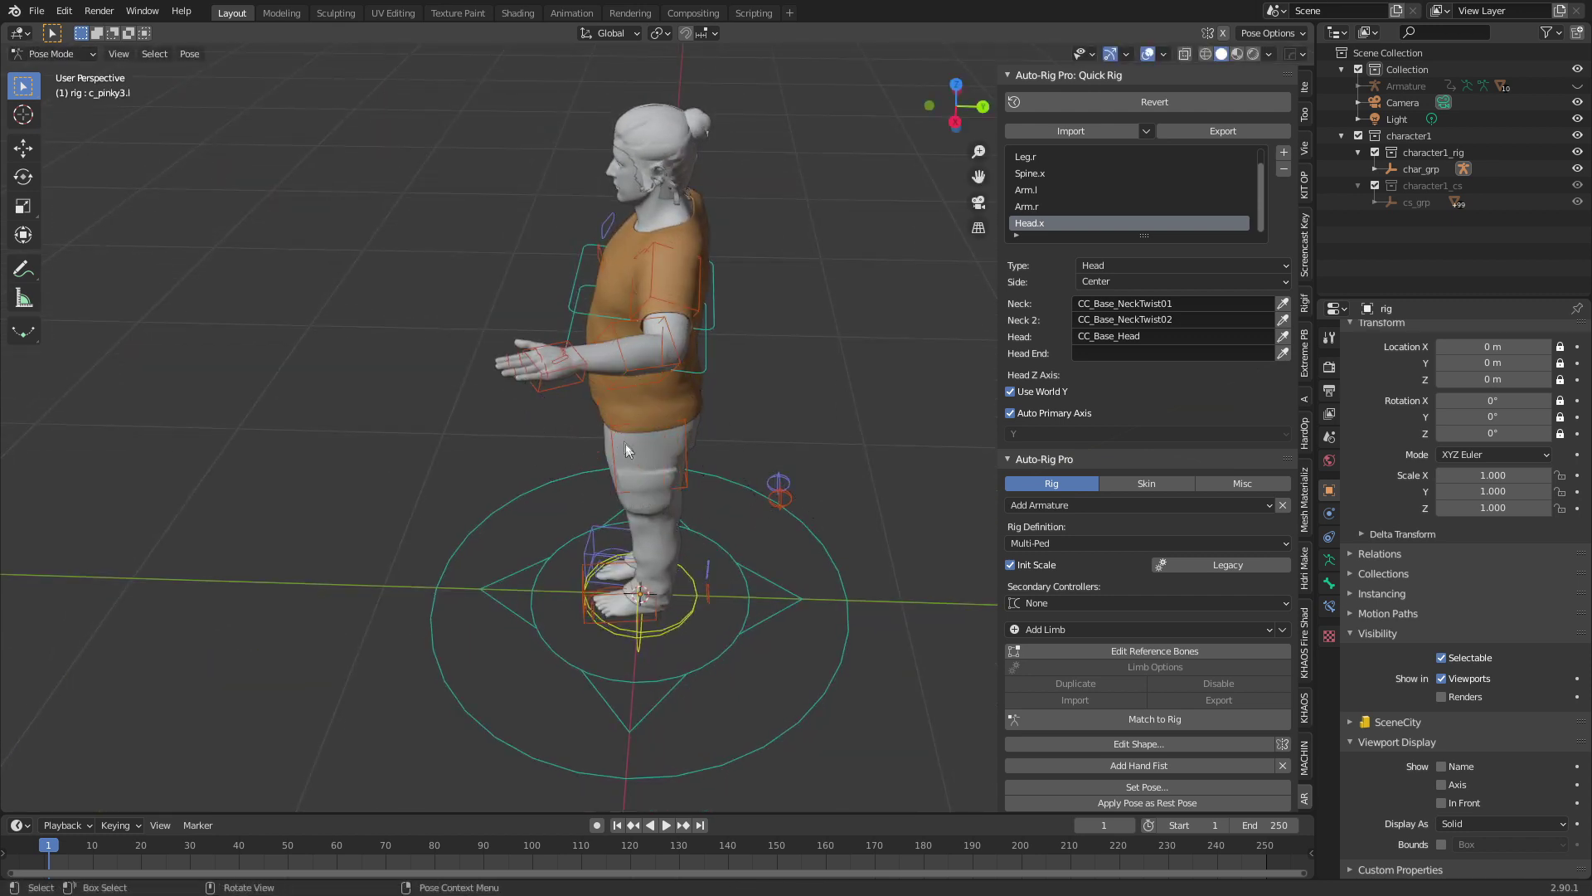
click(547, 377)
key(r)
click(516, 446)
middle_drag(516, 446, 654, 574)
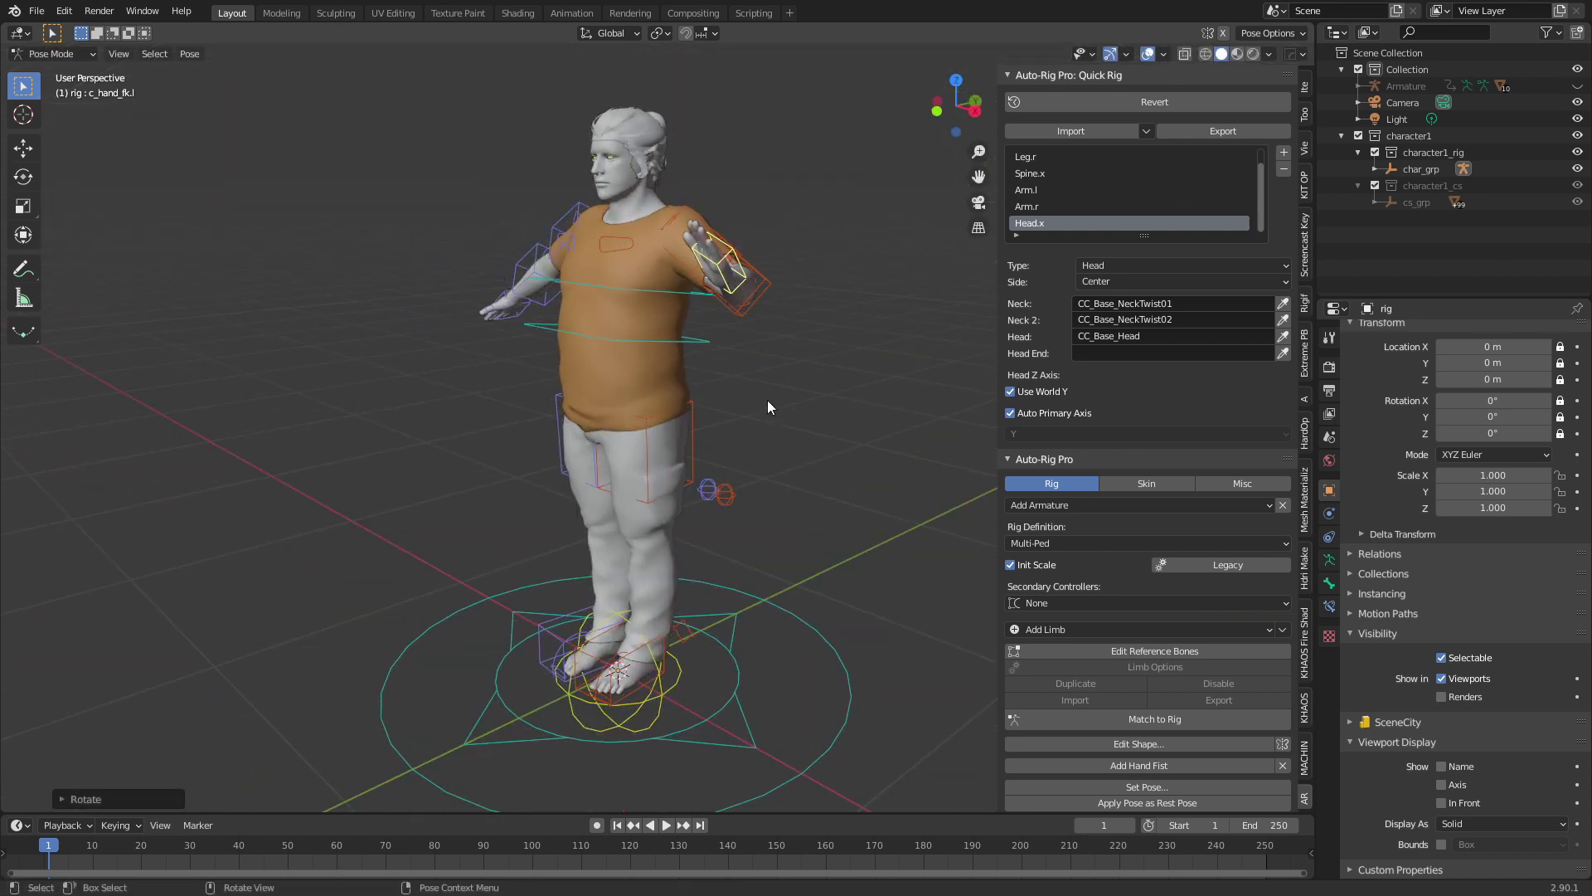
key(alt+r)
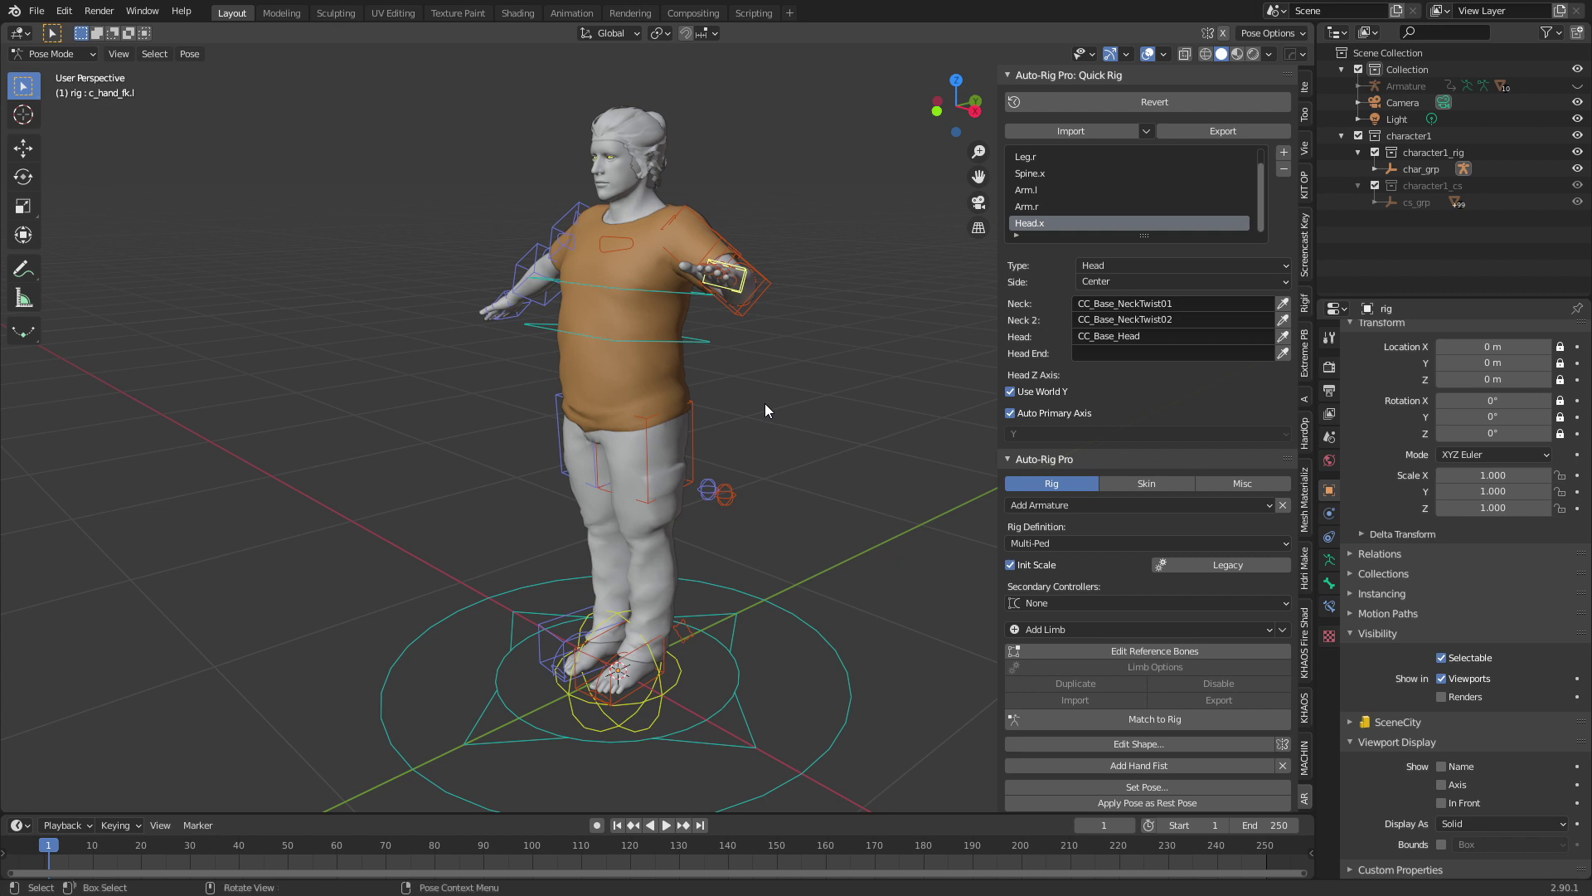
- Clear the rotation of the left forearm's FK control c_forearm_fk.l so the arm straightens
click(773, 286)
key(r)
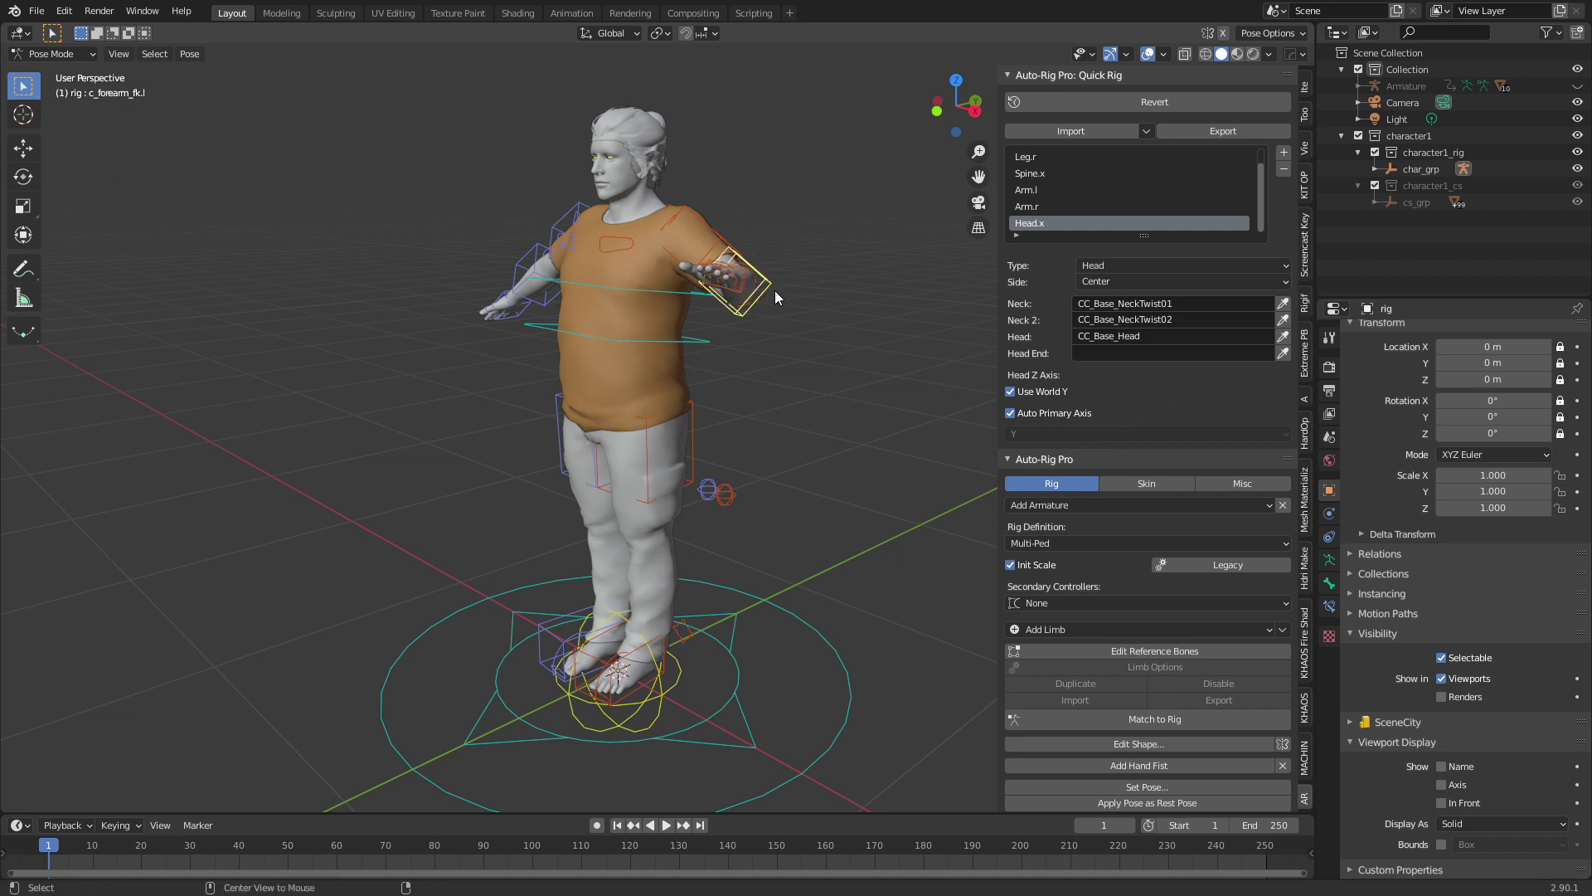
click(779, 310)
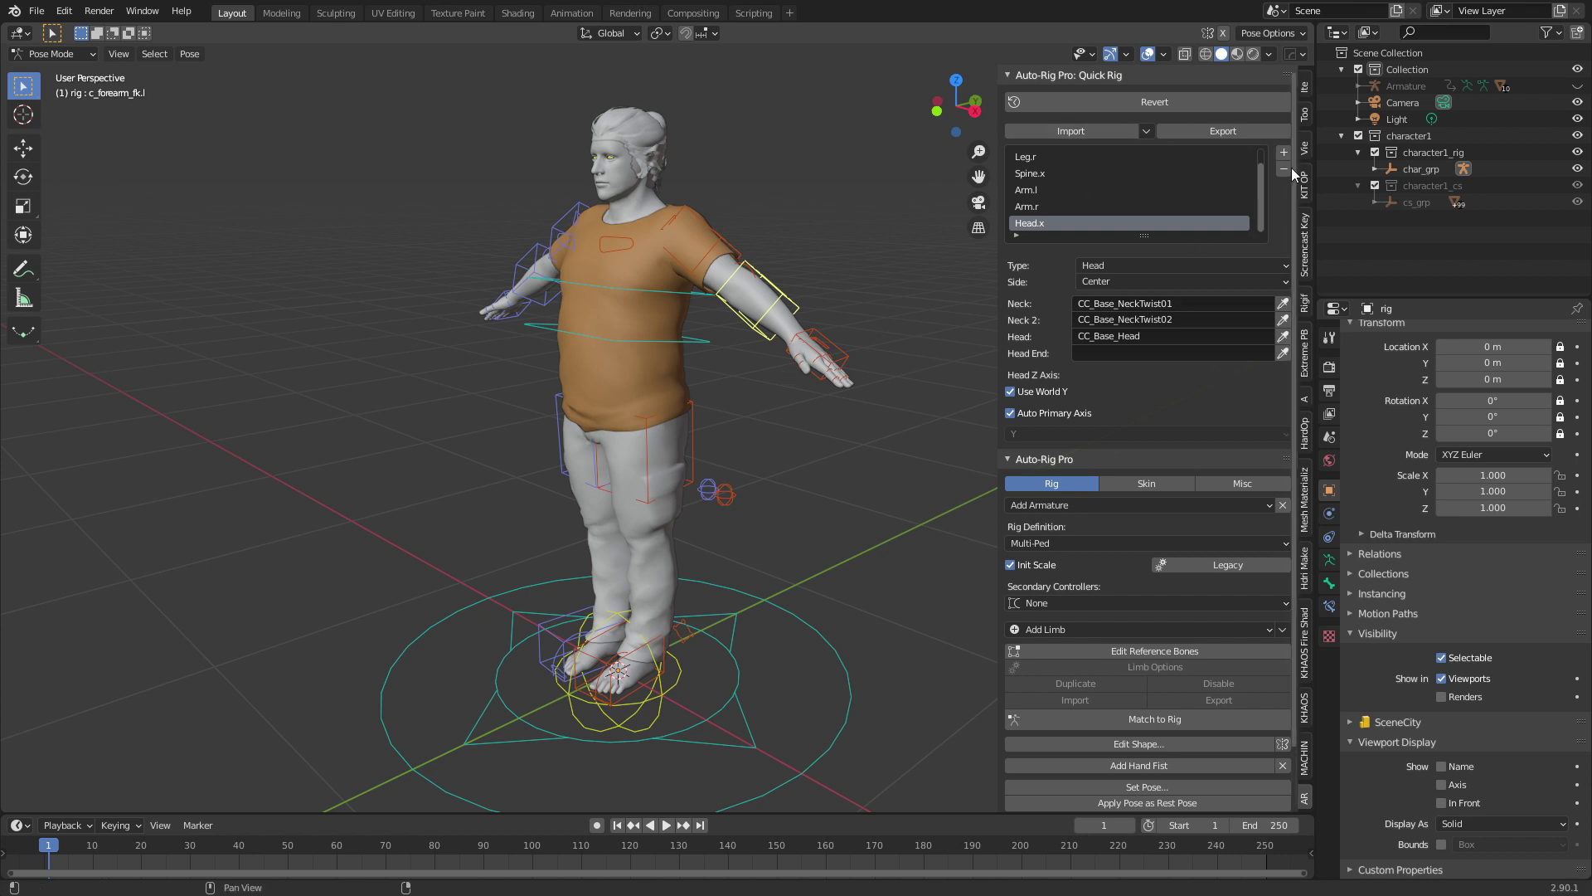
- Set the left arm's IK-FK Switch to 0 and select its elbow pole control c_arms_pole.l
click(1304, 116)
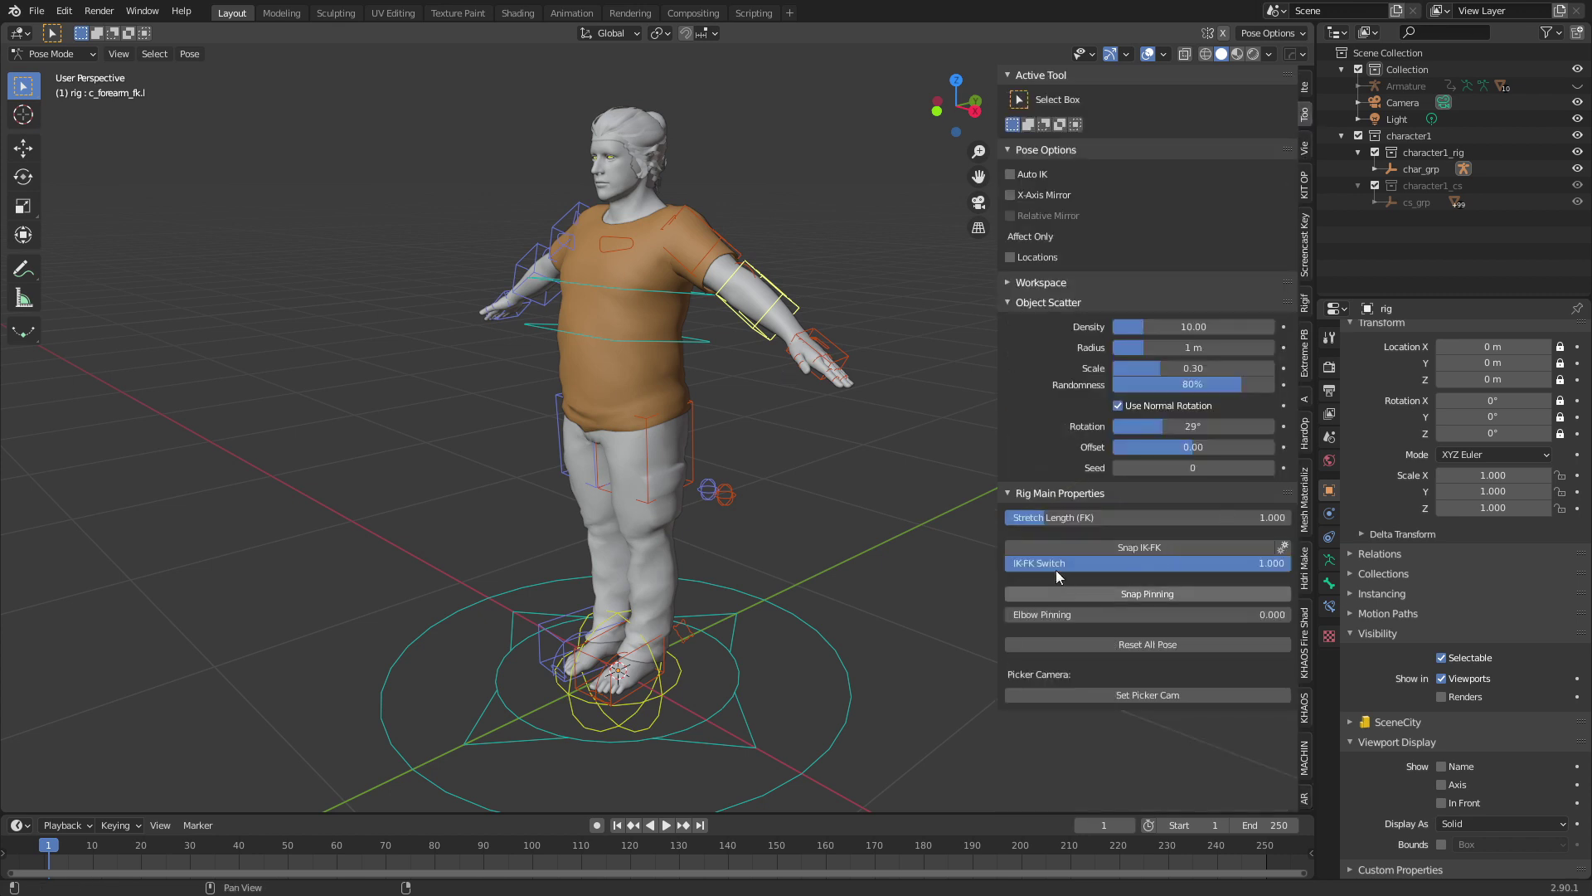
drag(1165, 563, 1007, 563)
middle_drag(663, 581, 808, 590)
click(642, 392)
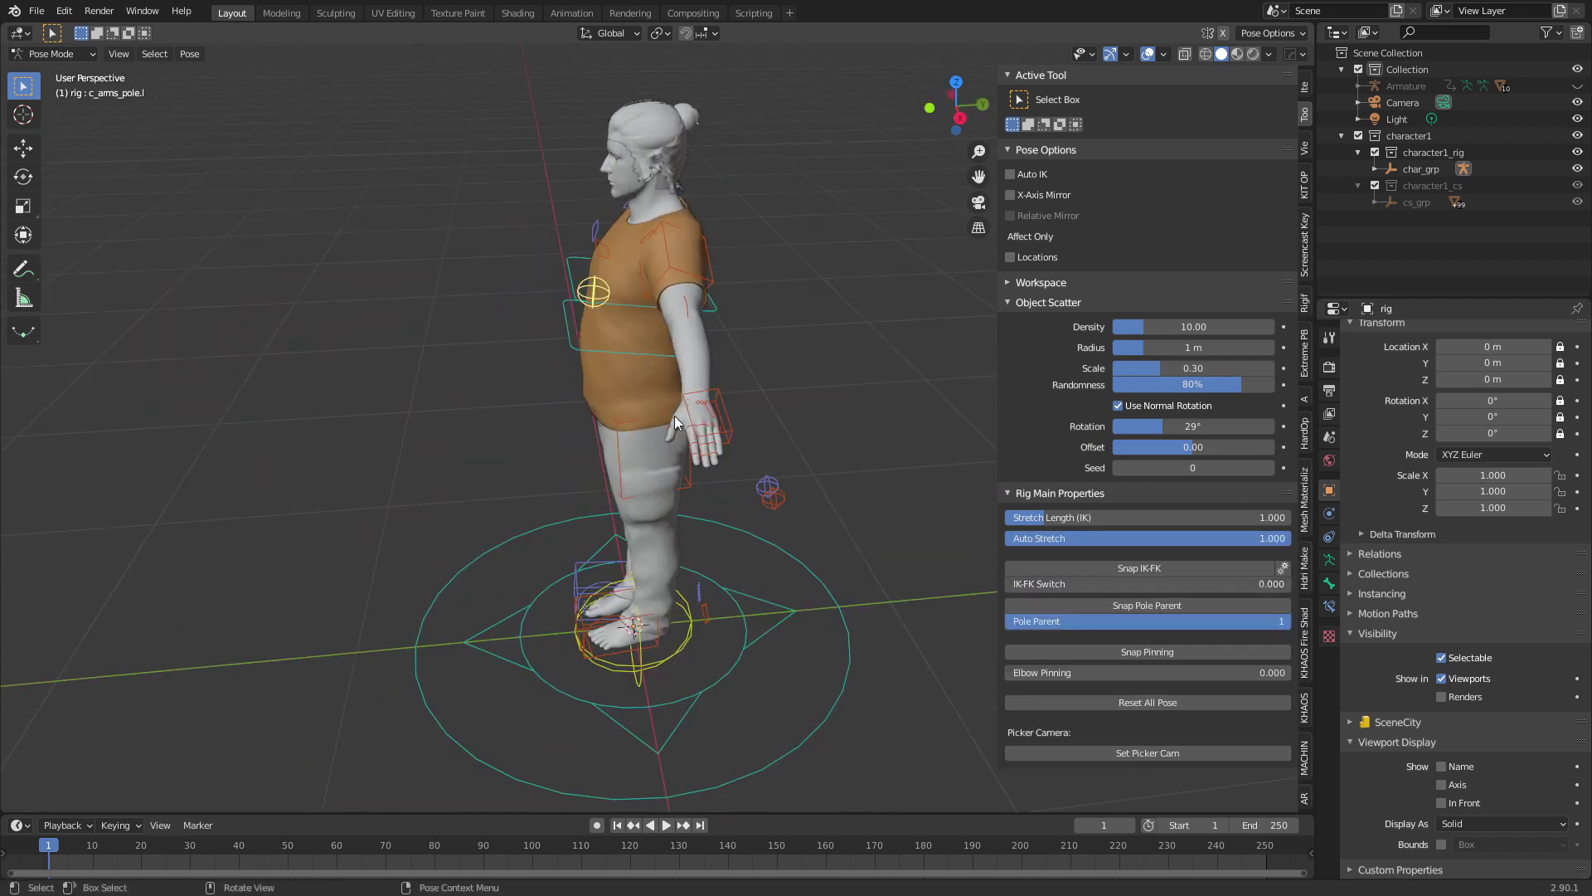
- Move both leg pole controls about -1.02 m along global Y so they sit in front of the knees
middle_drag(674, 415, 603, 244)
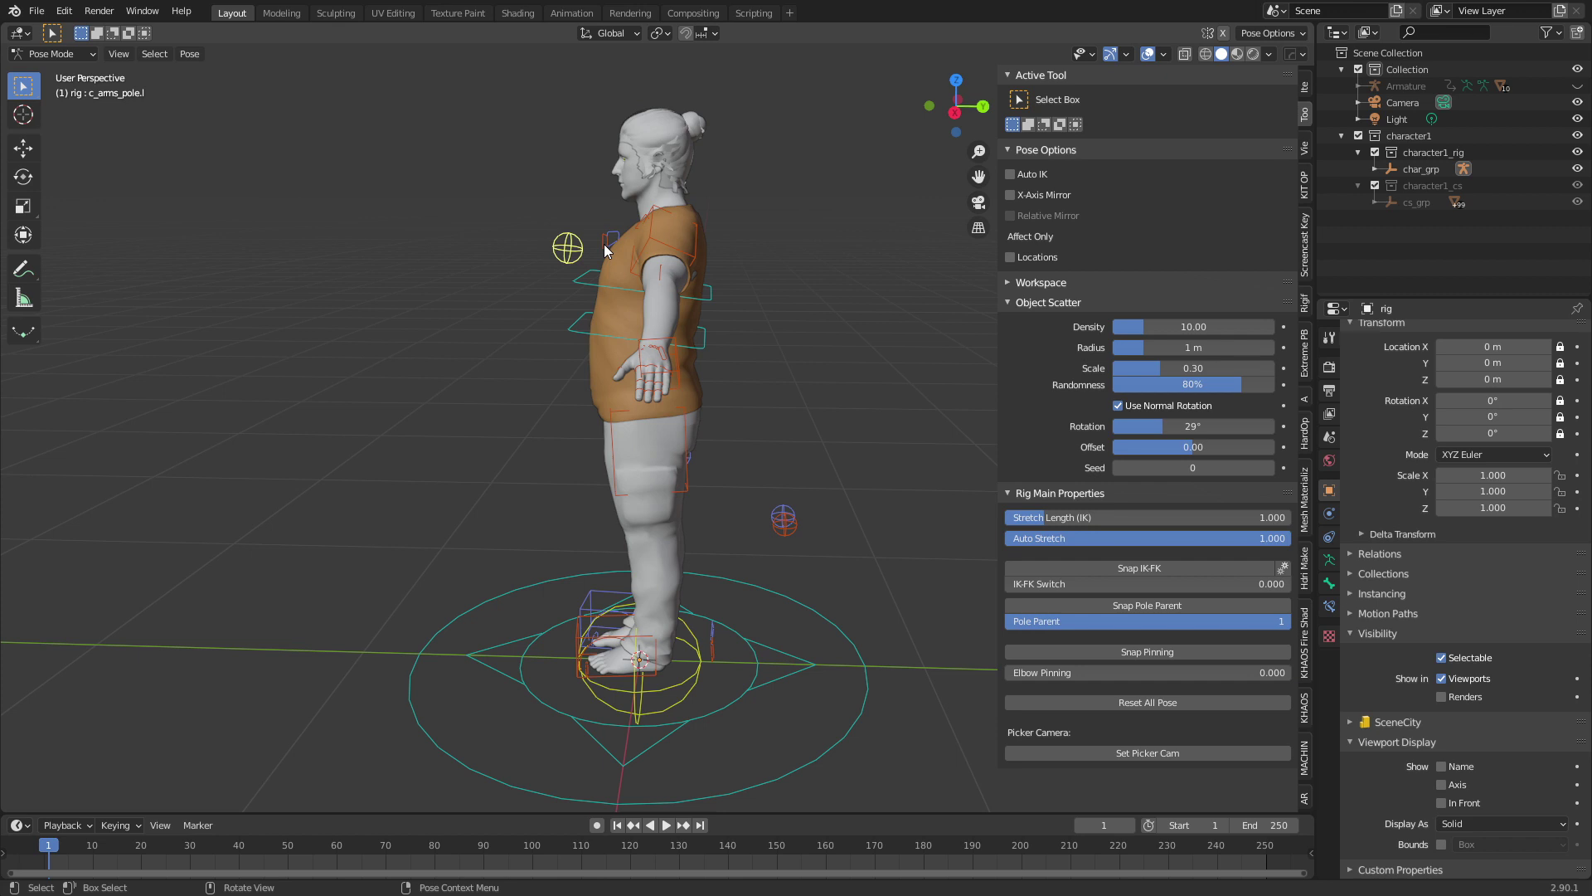
key(KP_3)
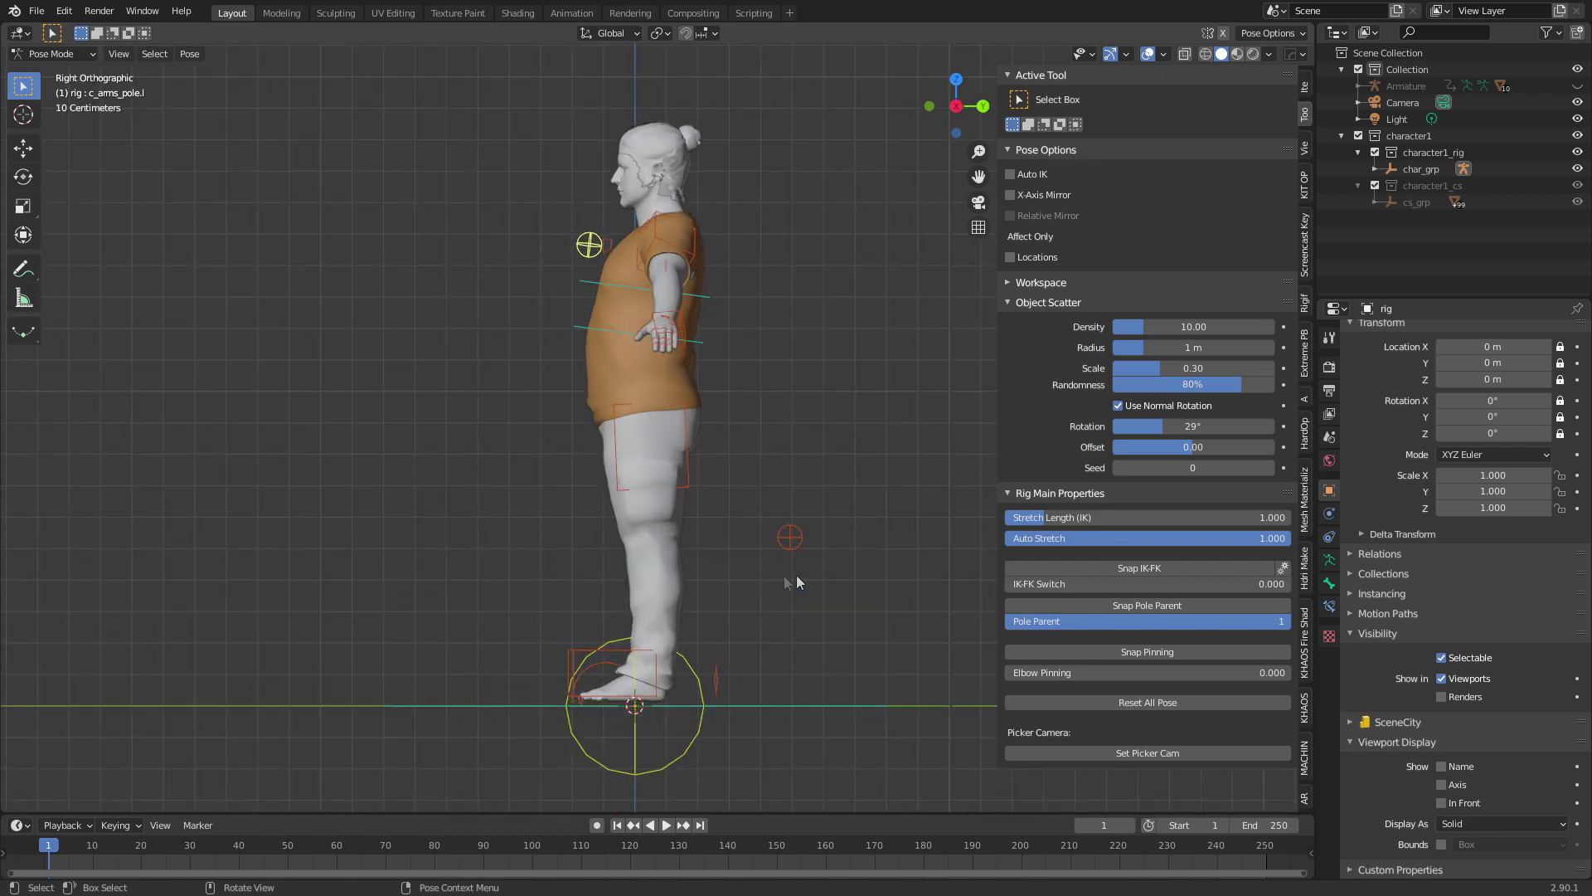
click(790, 538)
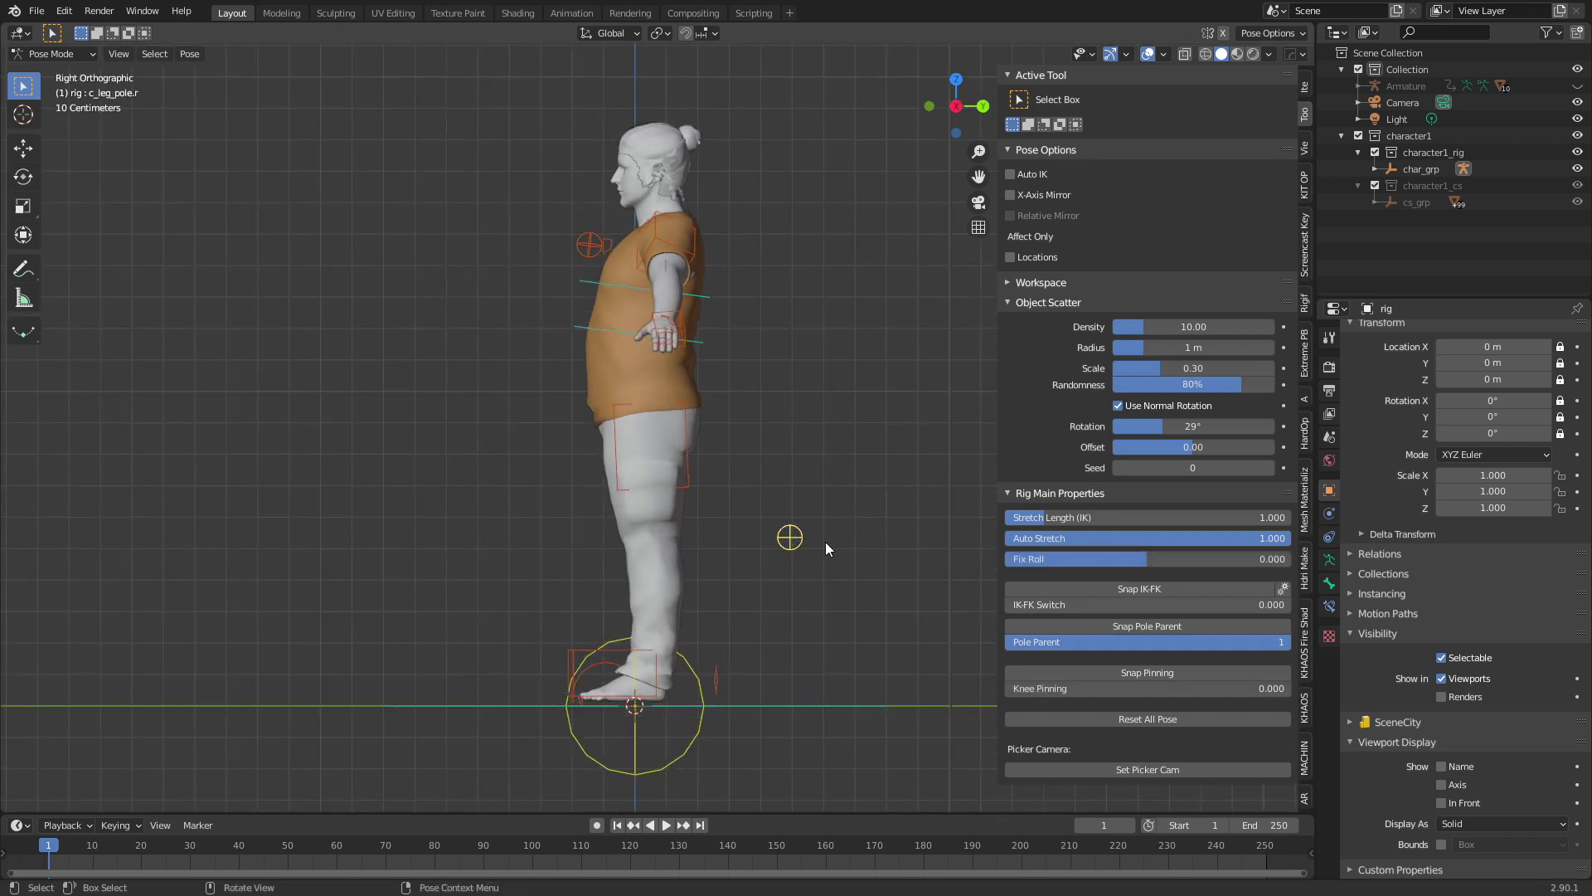
key(g)
key(y)
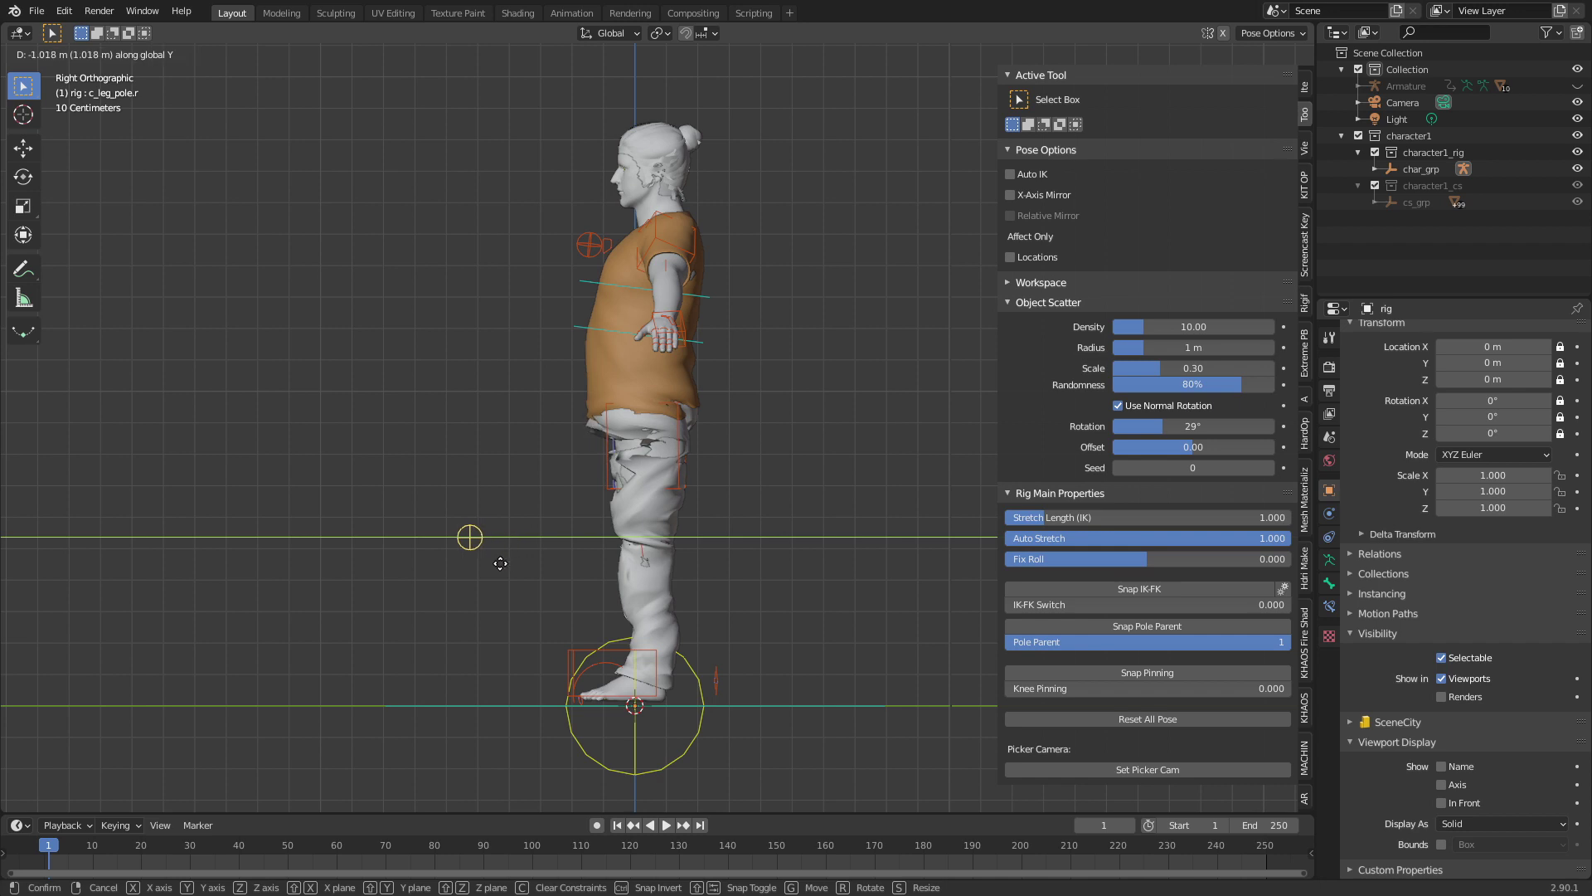
click(500, 563)
- Apply the current pose, with the leg poles in front, as the rest pose
middle_drag(500, 563, 638, 493)
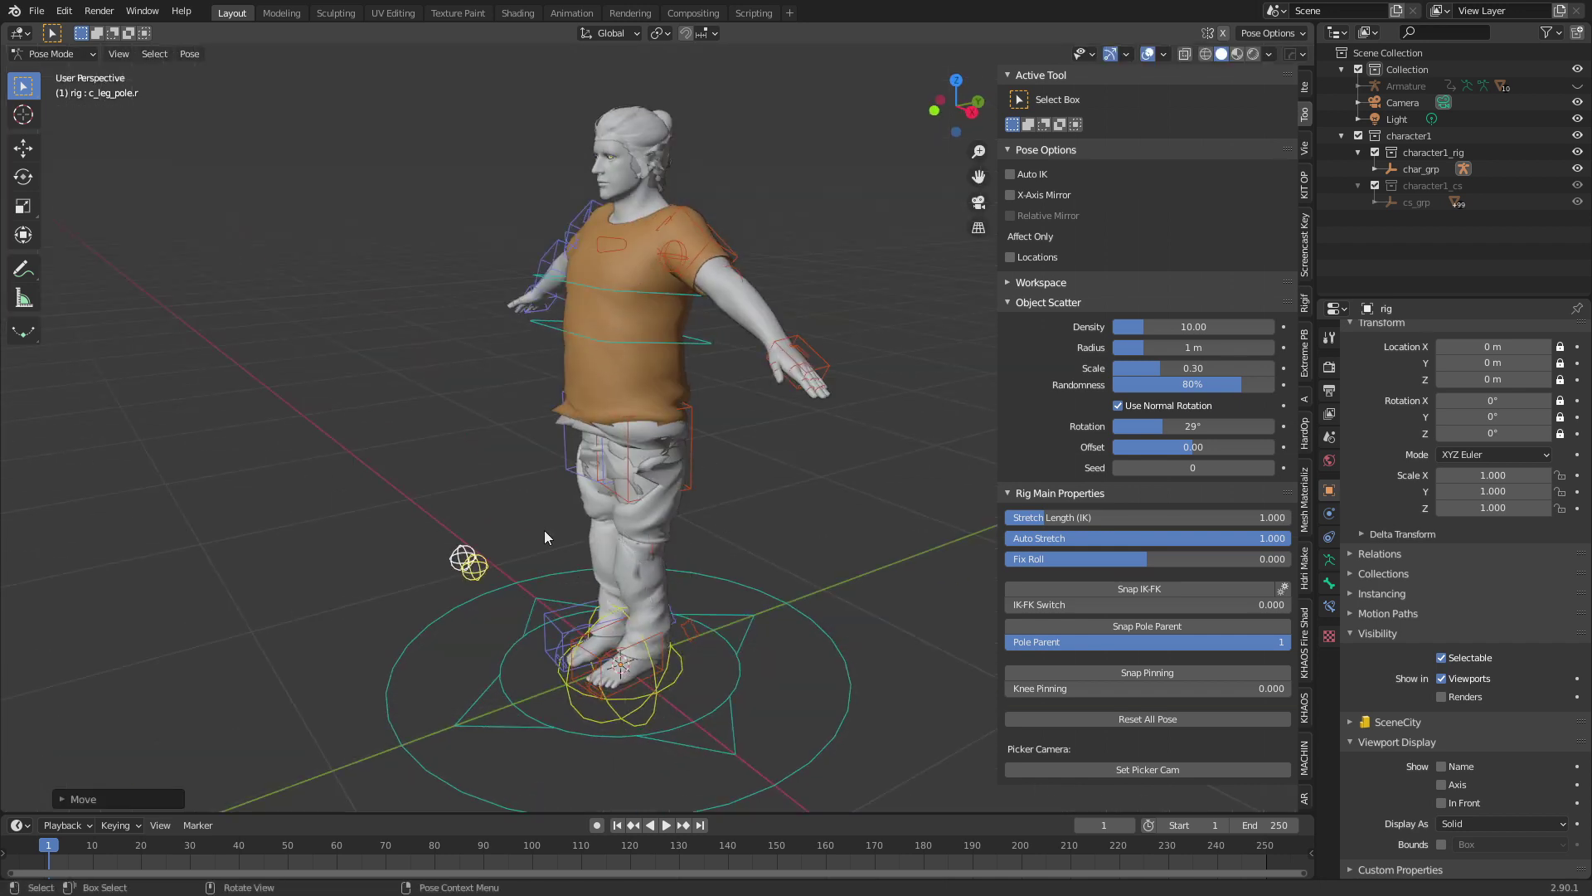
key(ctrl+a)
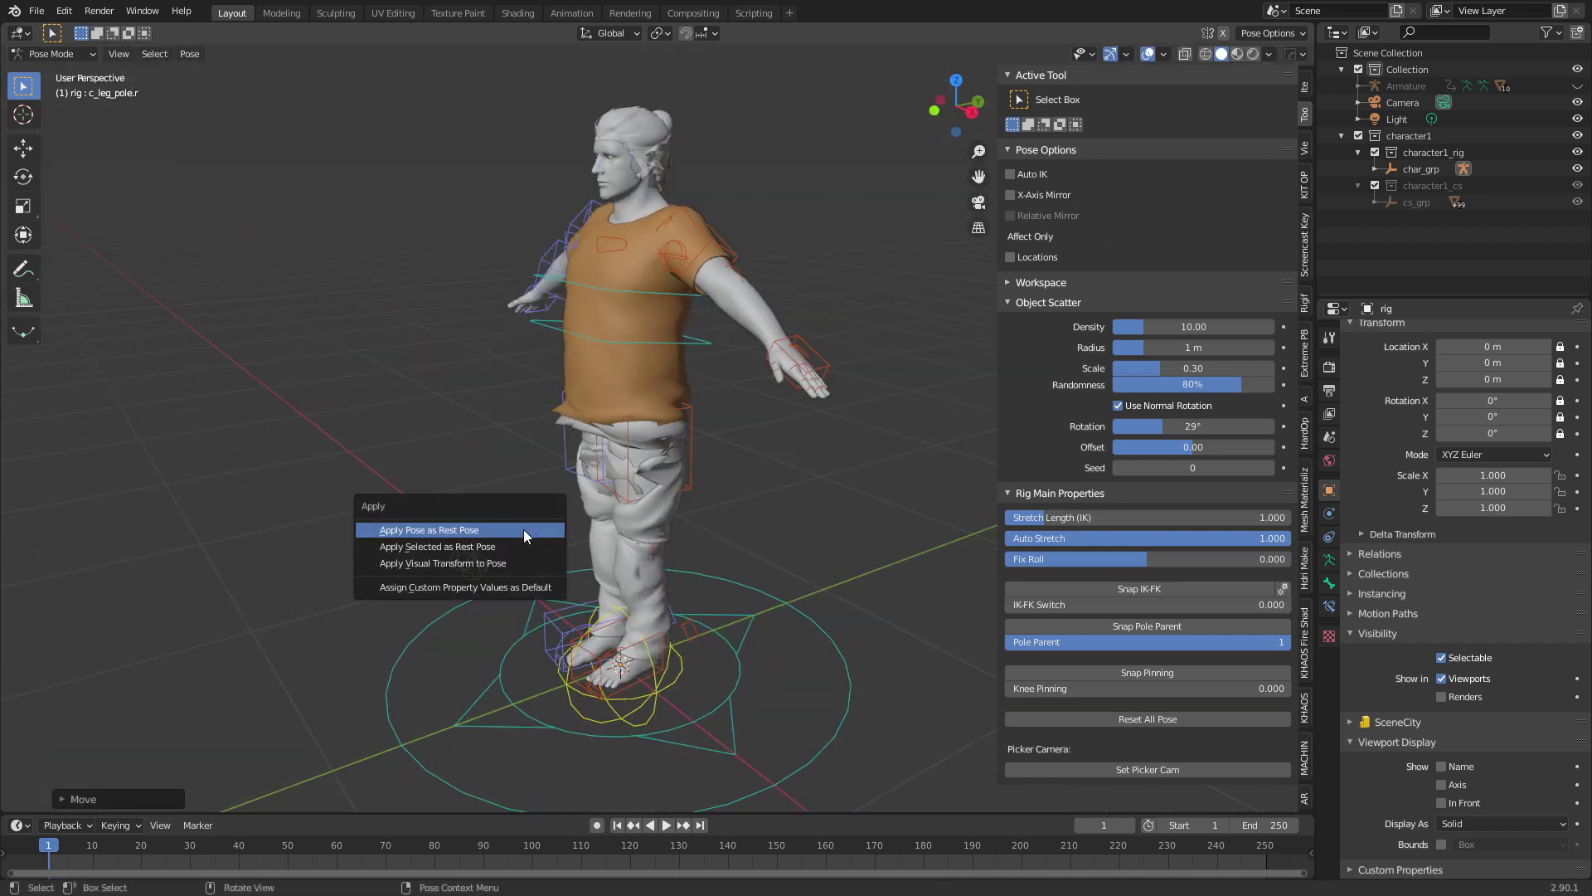
click(516, 526)
- Try raising the left foot's IK control c_foot_ik.l to test the knee bend, and clear its location
middle_drag(508, 534, 619, 521)
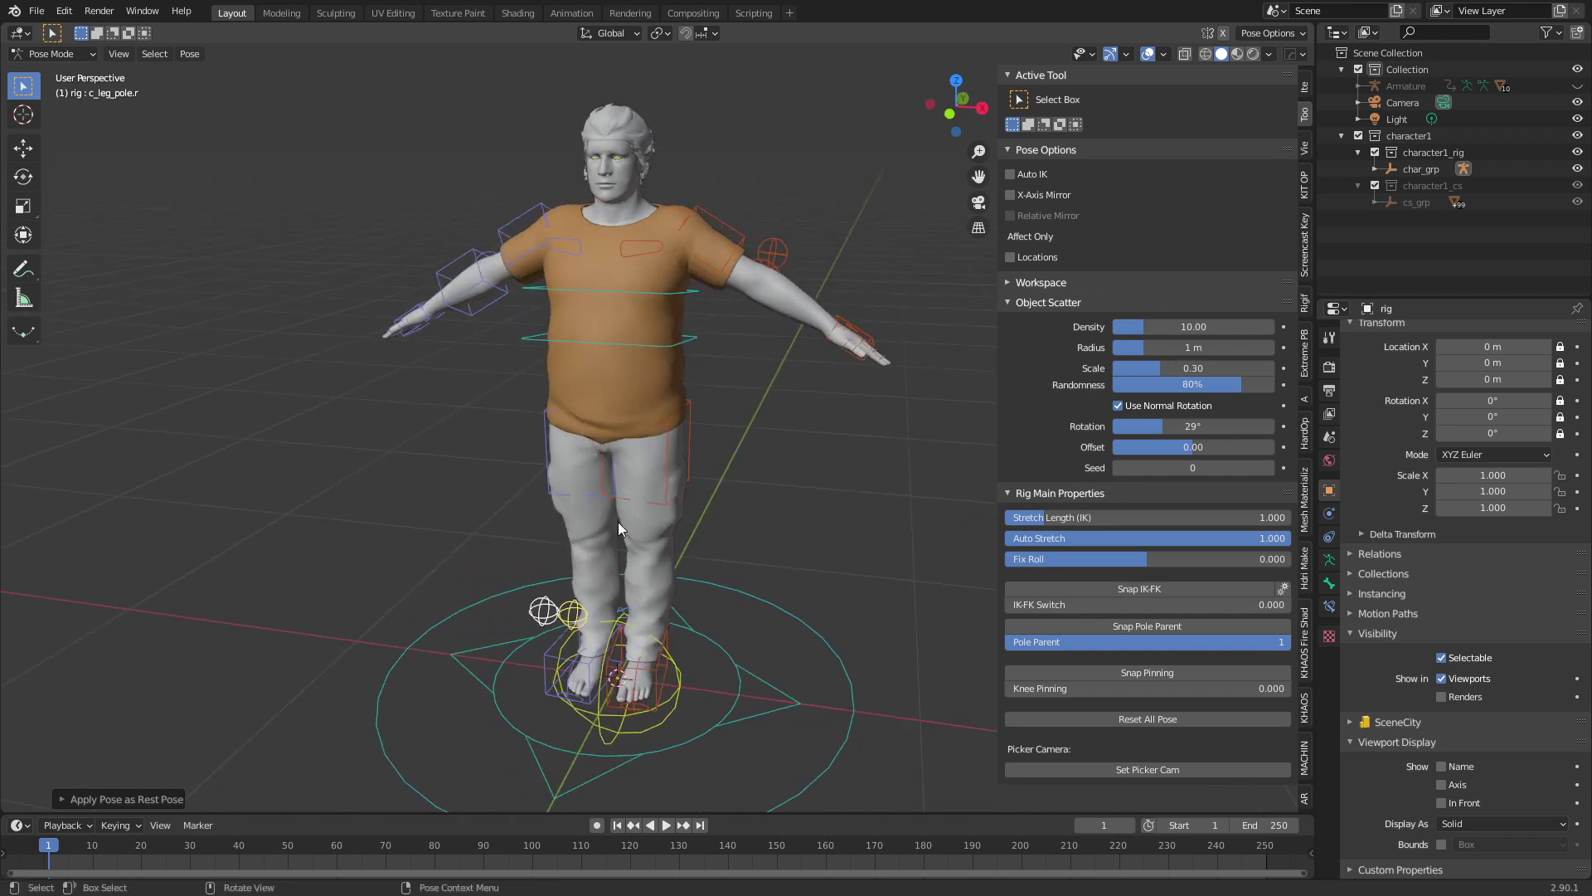
middle_drag(677, 651, 525, 659)
click(598, 665)
key(g)
click(564, 572)
key(r)
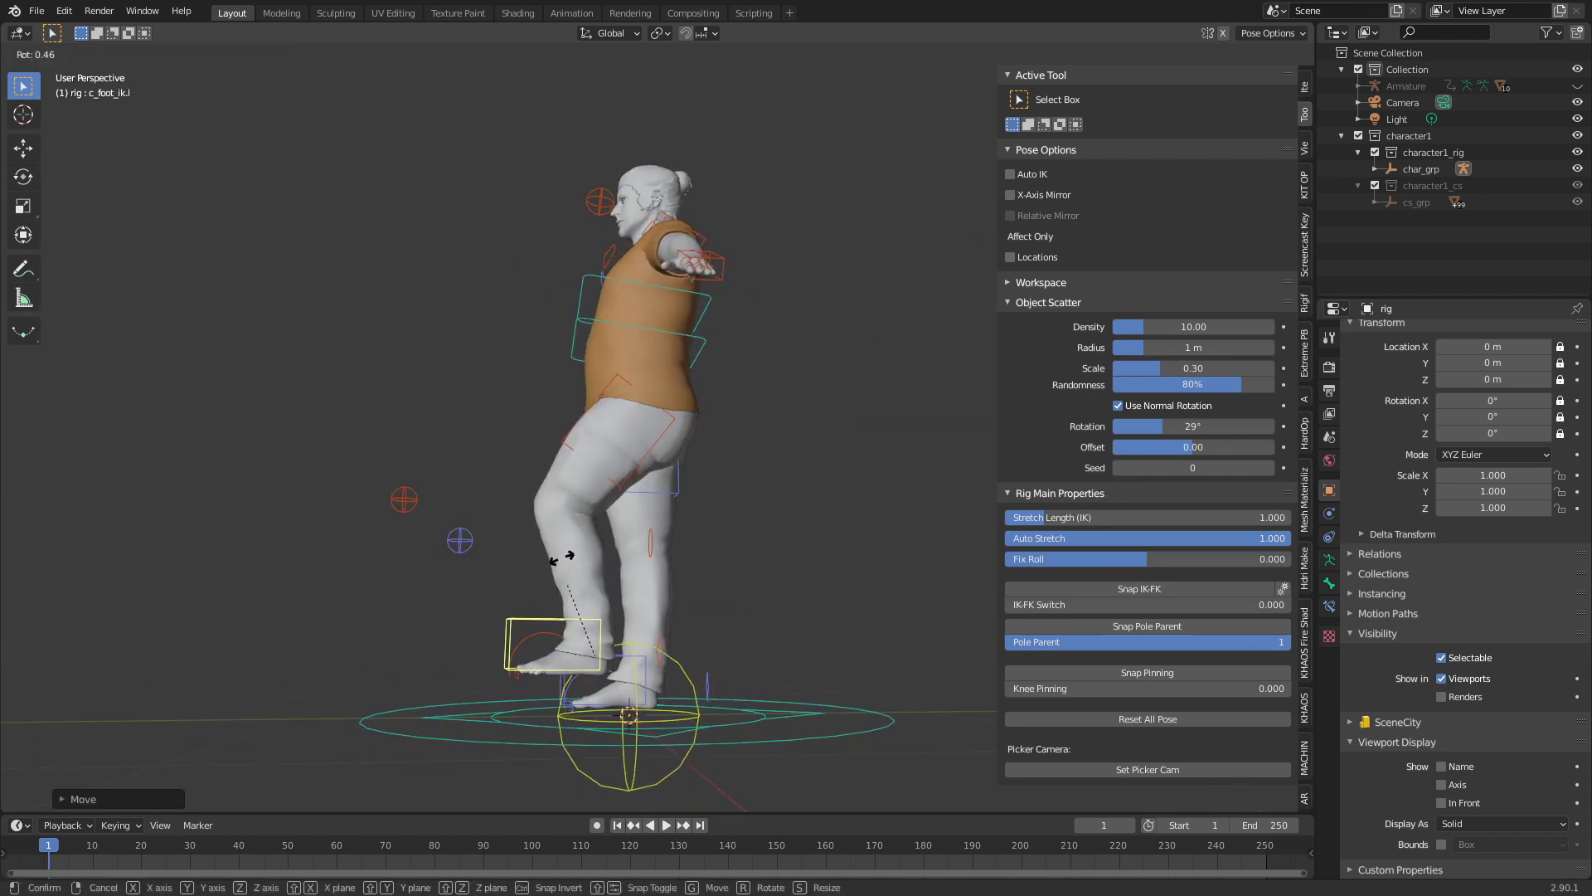
key(Escape)
key(alt+g)
- Try moving c_foot_ik.l outward and rotating it about 63° around global Z, and clear its location and rotation
middle_drag(746, 647, 838, 655)
key(g)
click(886, 634)
key(r)
key(z)
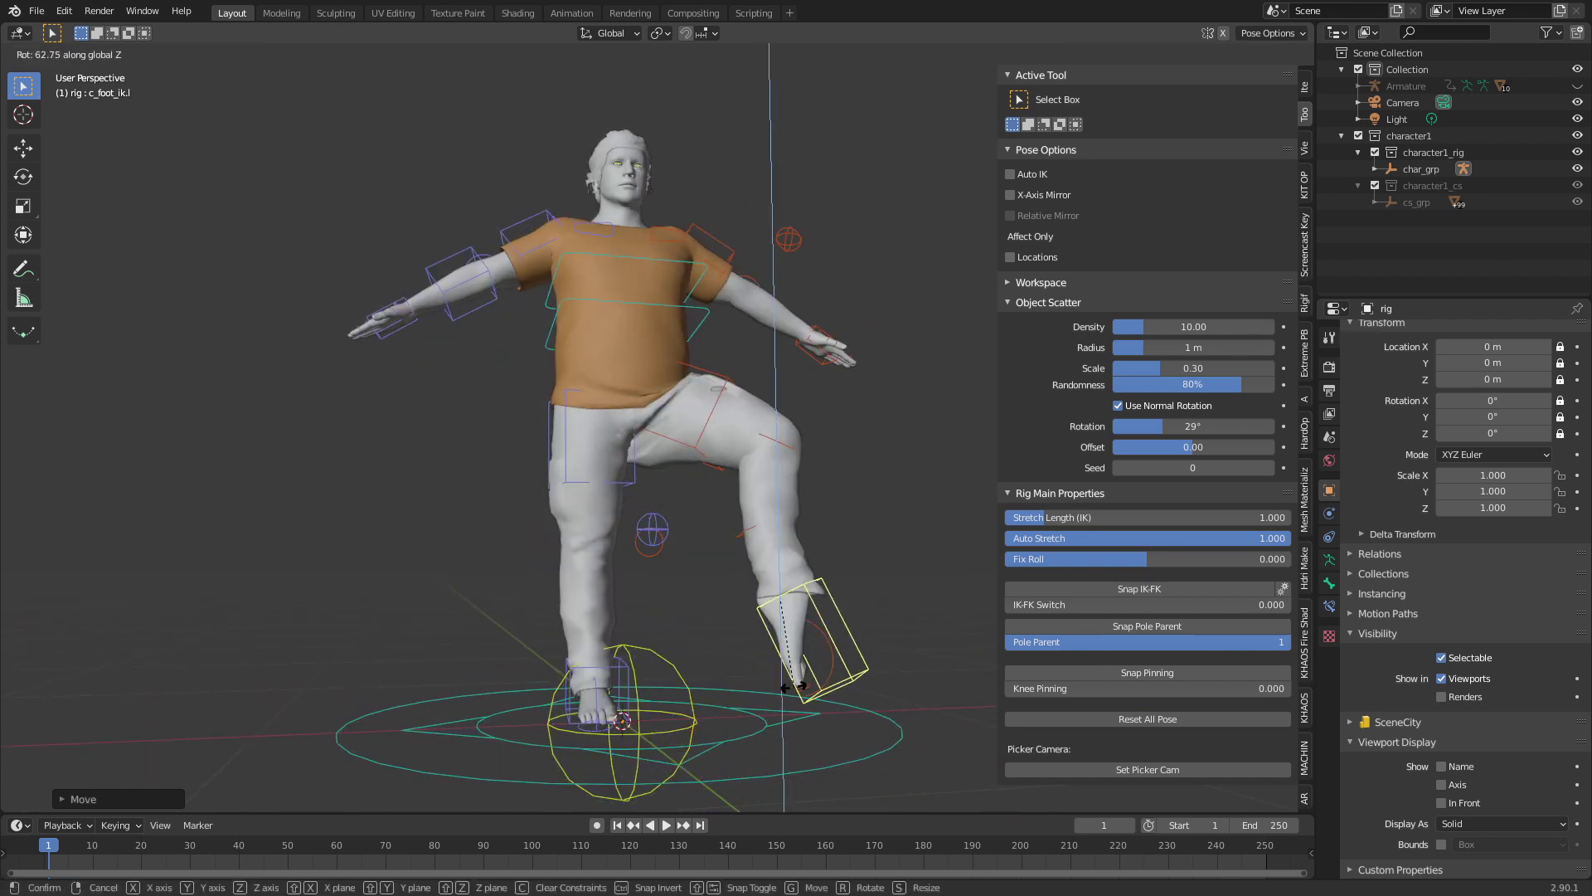
click(798, 688)
middle_drag(798, 689, 750, 581)
key(alt+g)
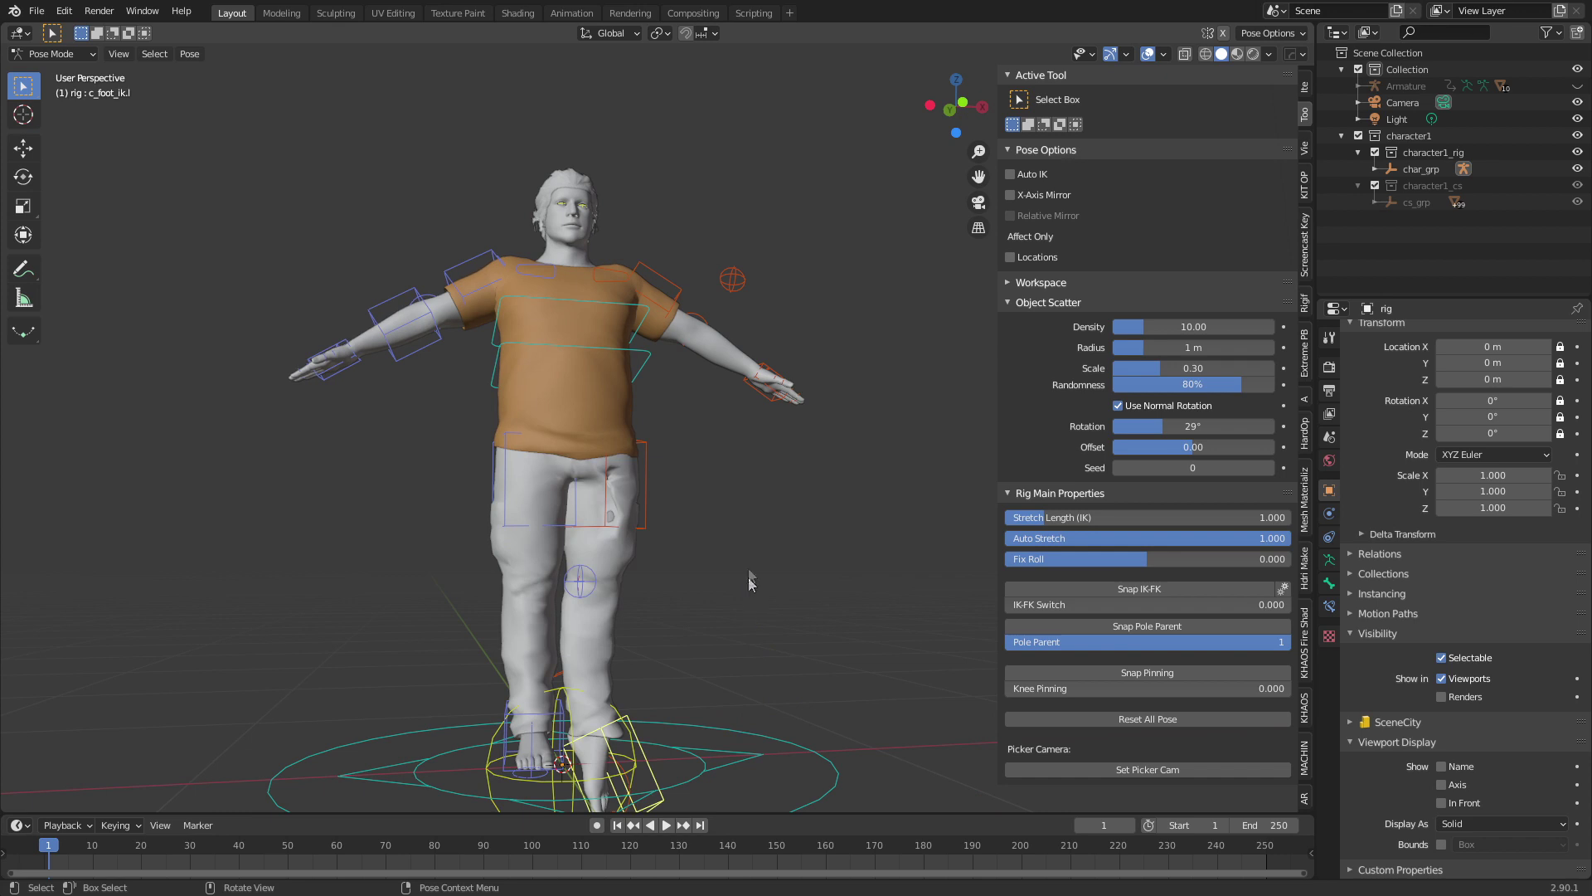
key(alt+r)
- Set the right arm's IK-FK Switch to 0 through its forearm control c_forearm_fk.r
middle_drag(748, 564, 669, 601)
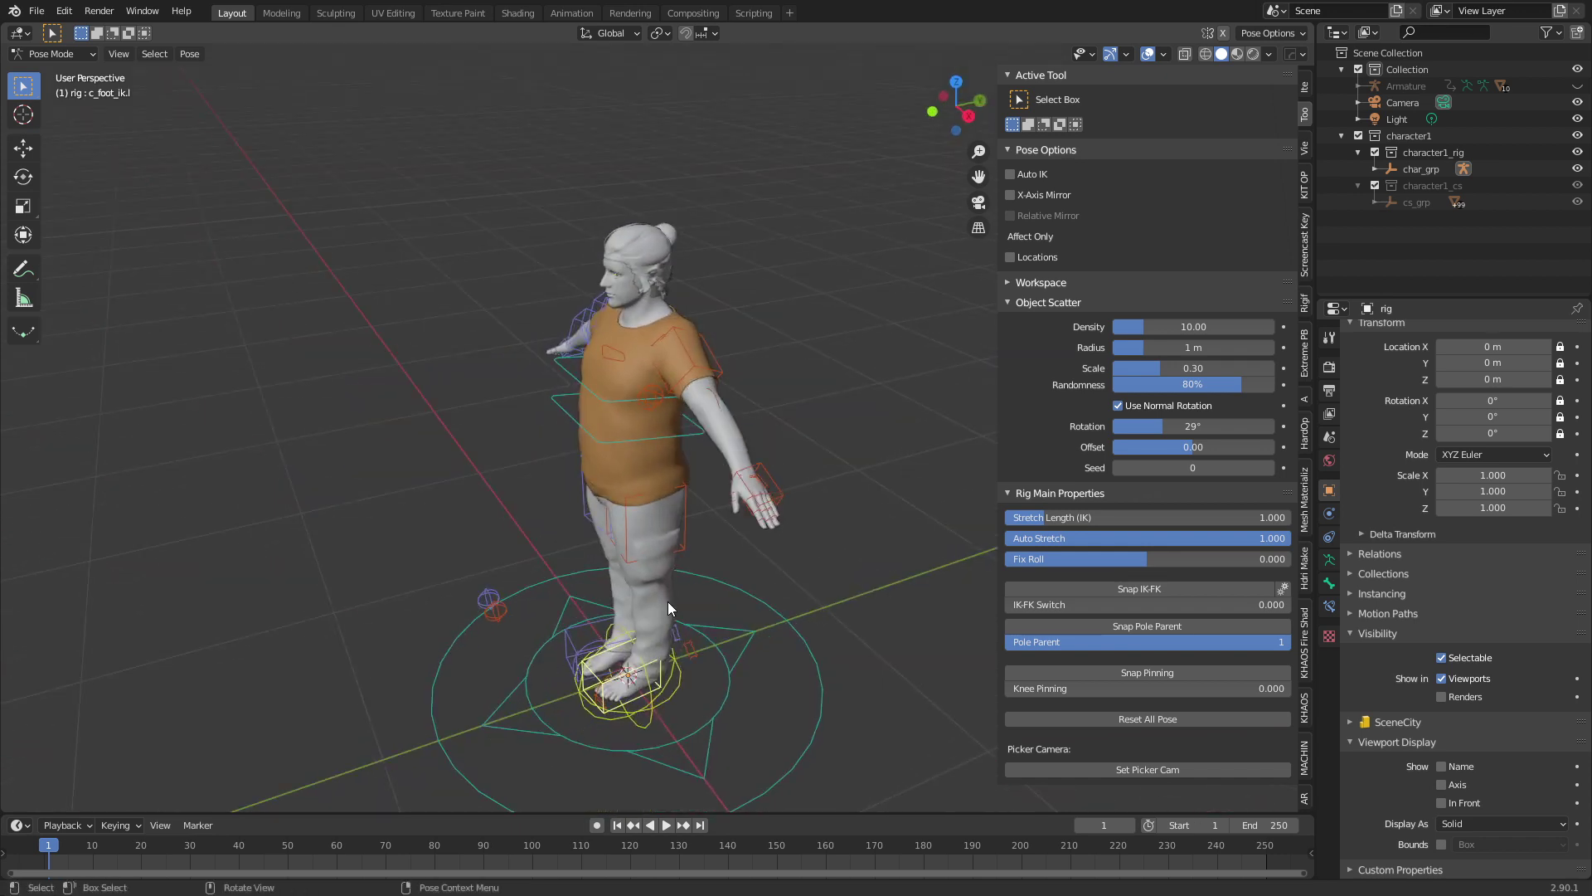
click(787, 534)
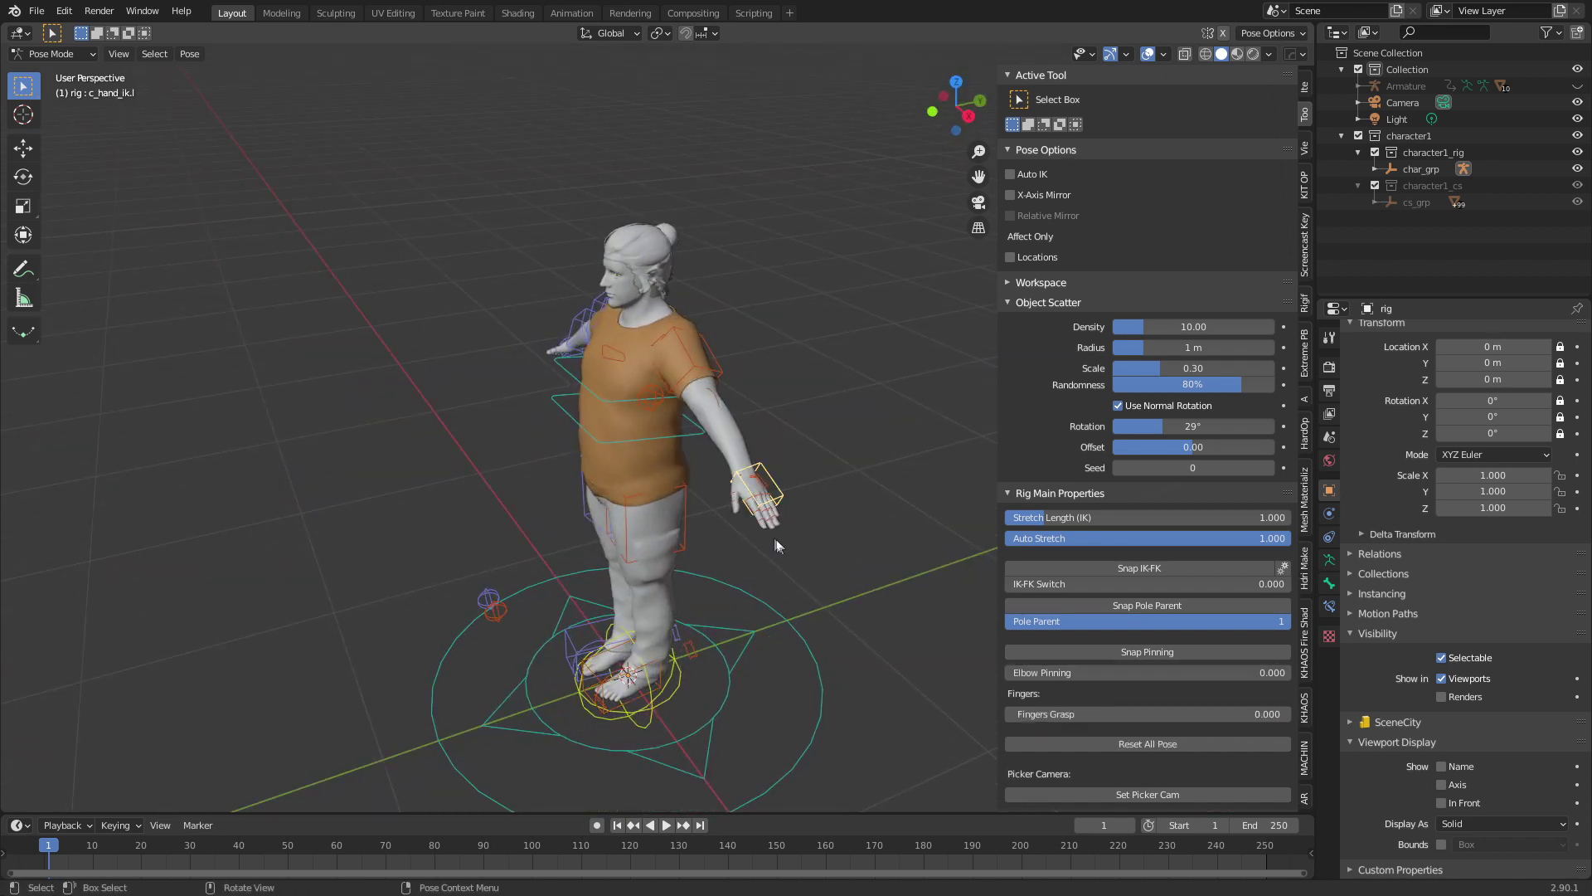
click(653, 410)
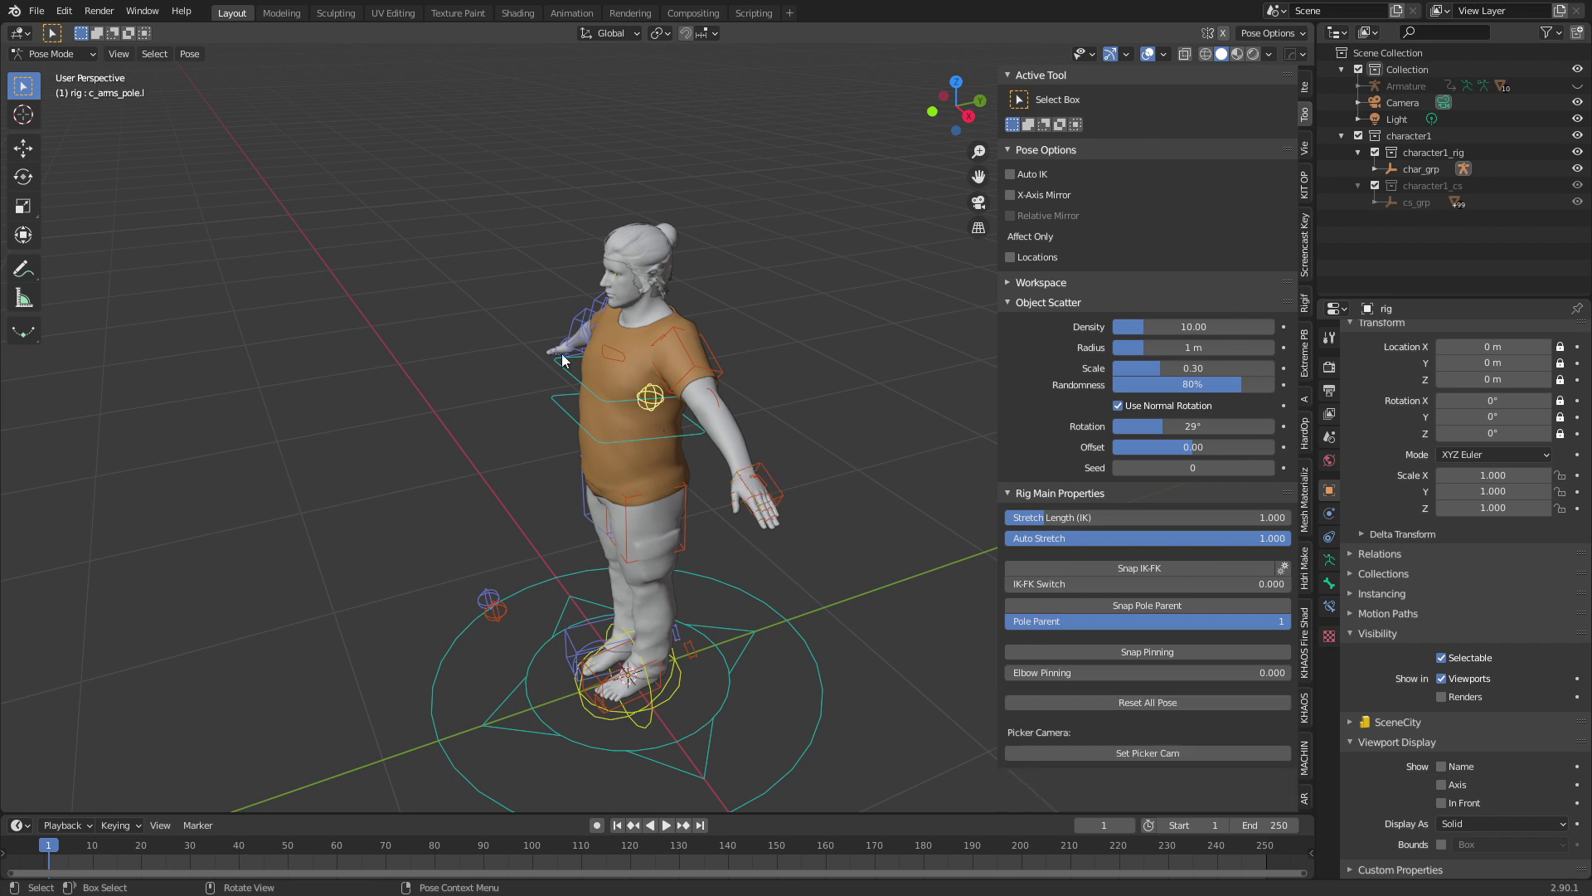
click(553, 336)
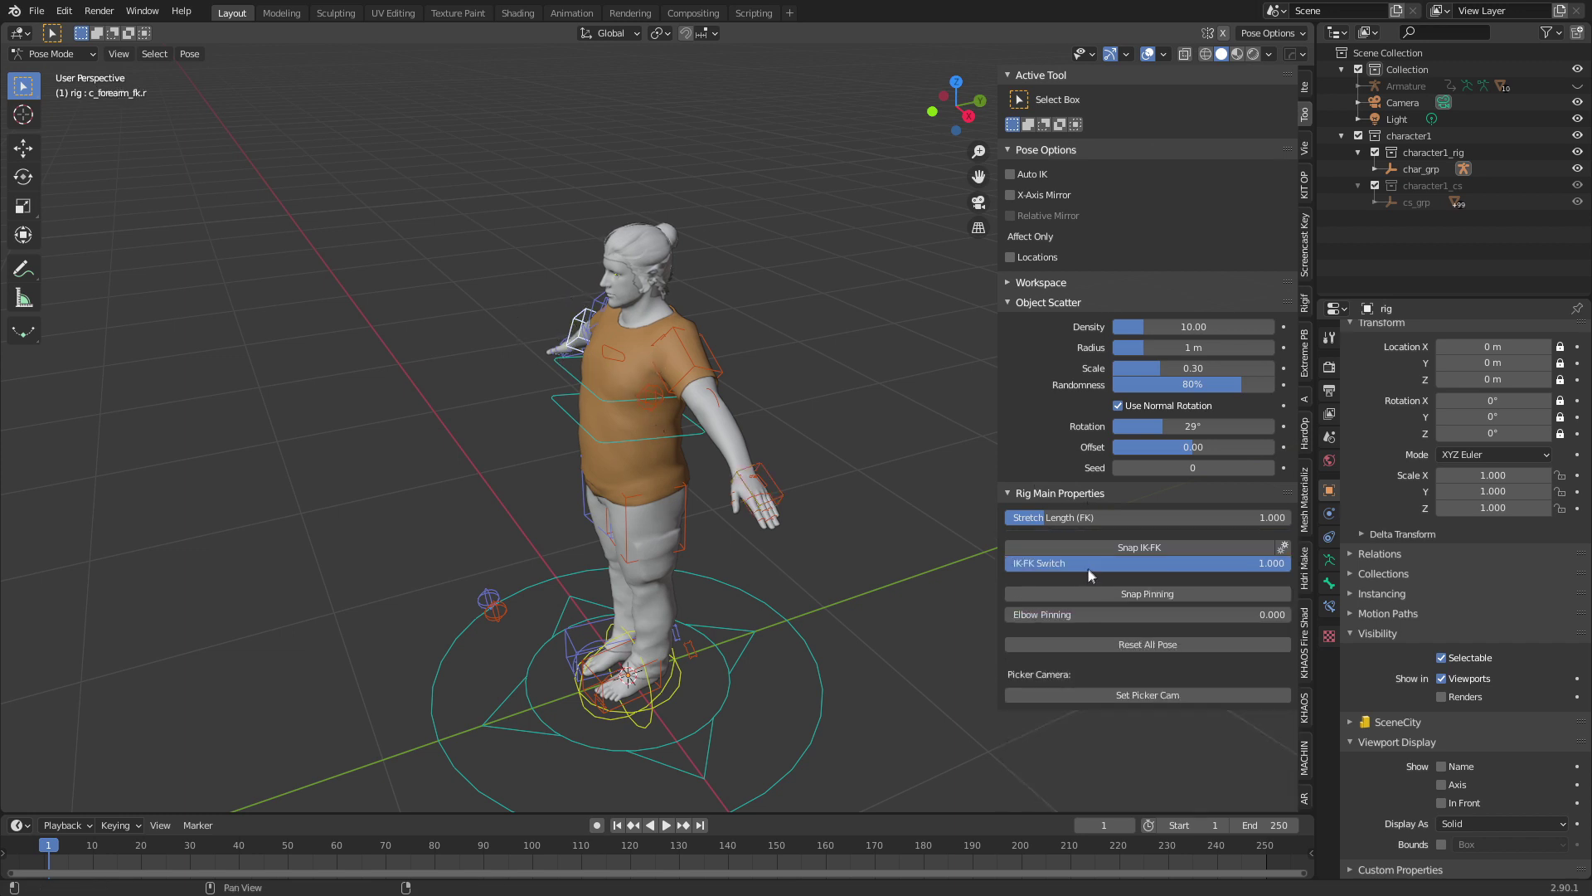
drag(1147, 563, 1037, 563)
- Move both arm pole controls, c_arms_pole.l and c_arms_pole.r, behind the character's back in the side view
click(533, 305)
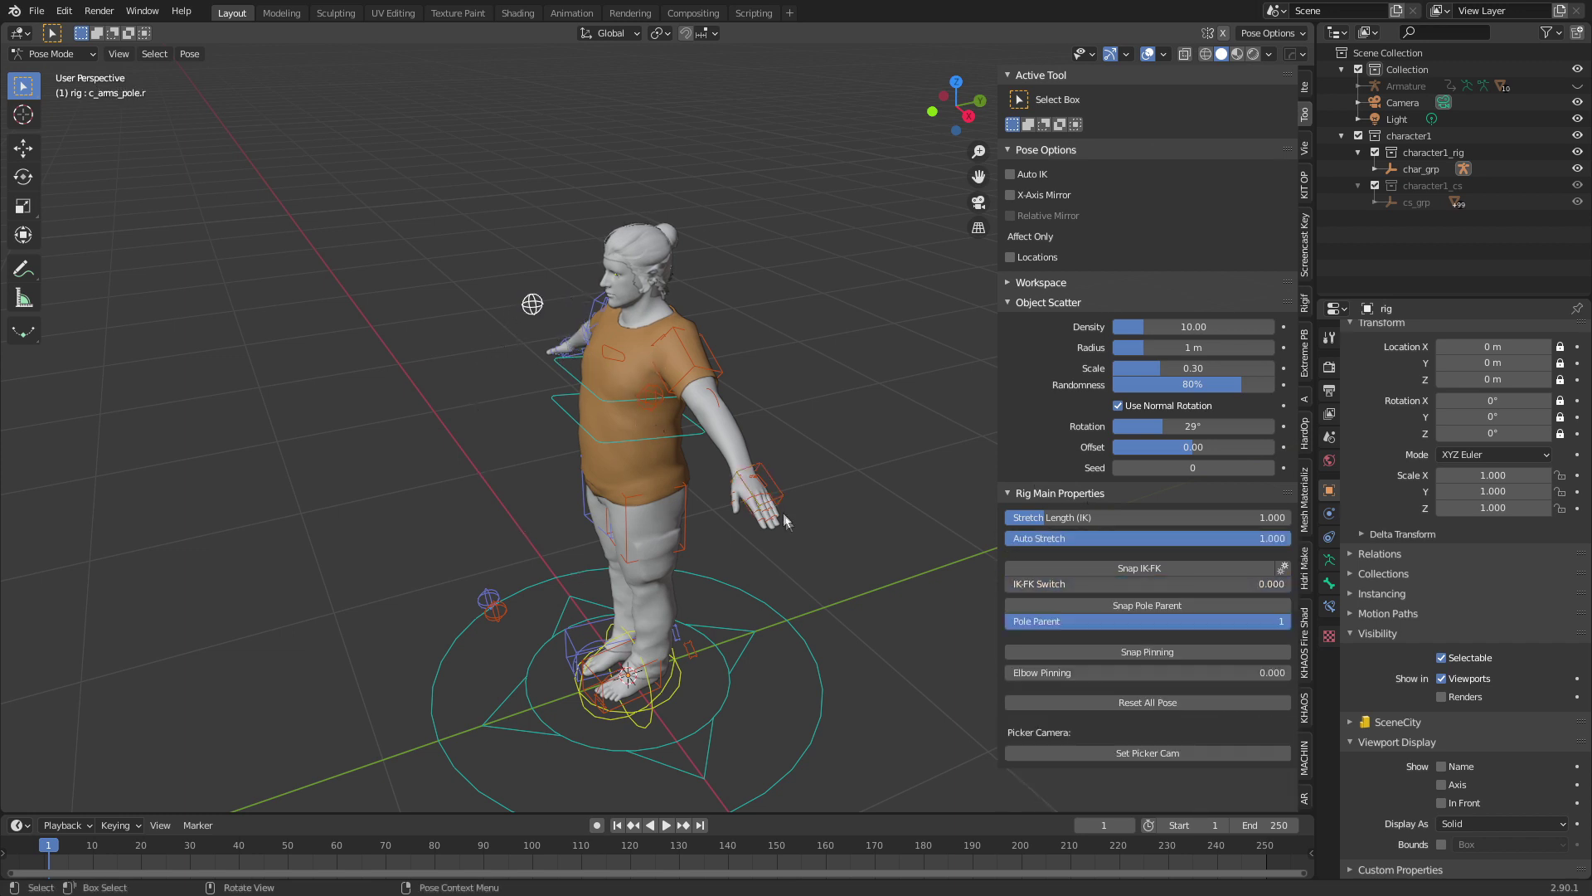
click(654, 404)
key(KP_3)
key(g)
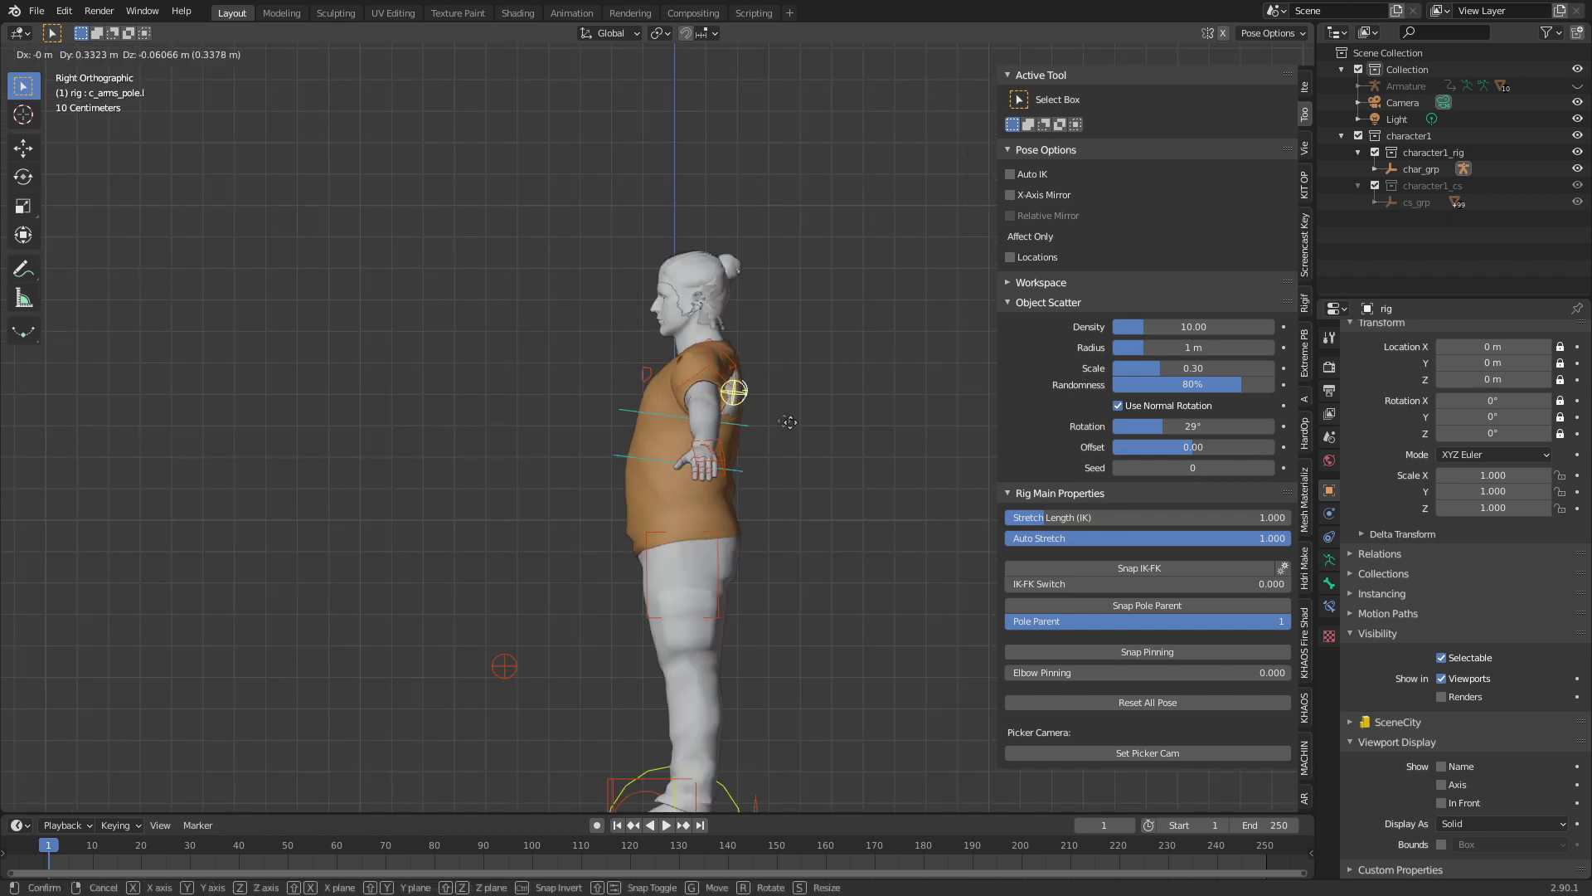
click(862, 438)
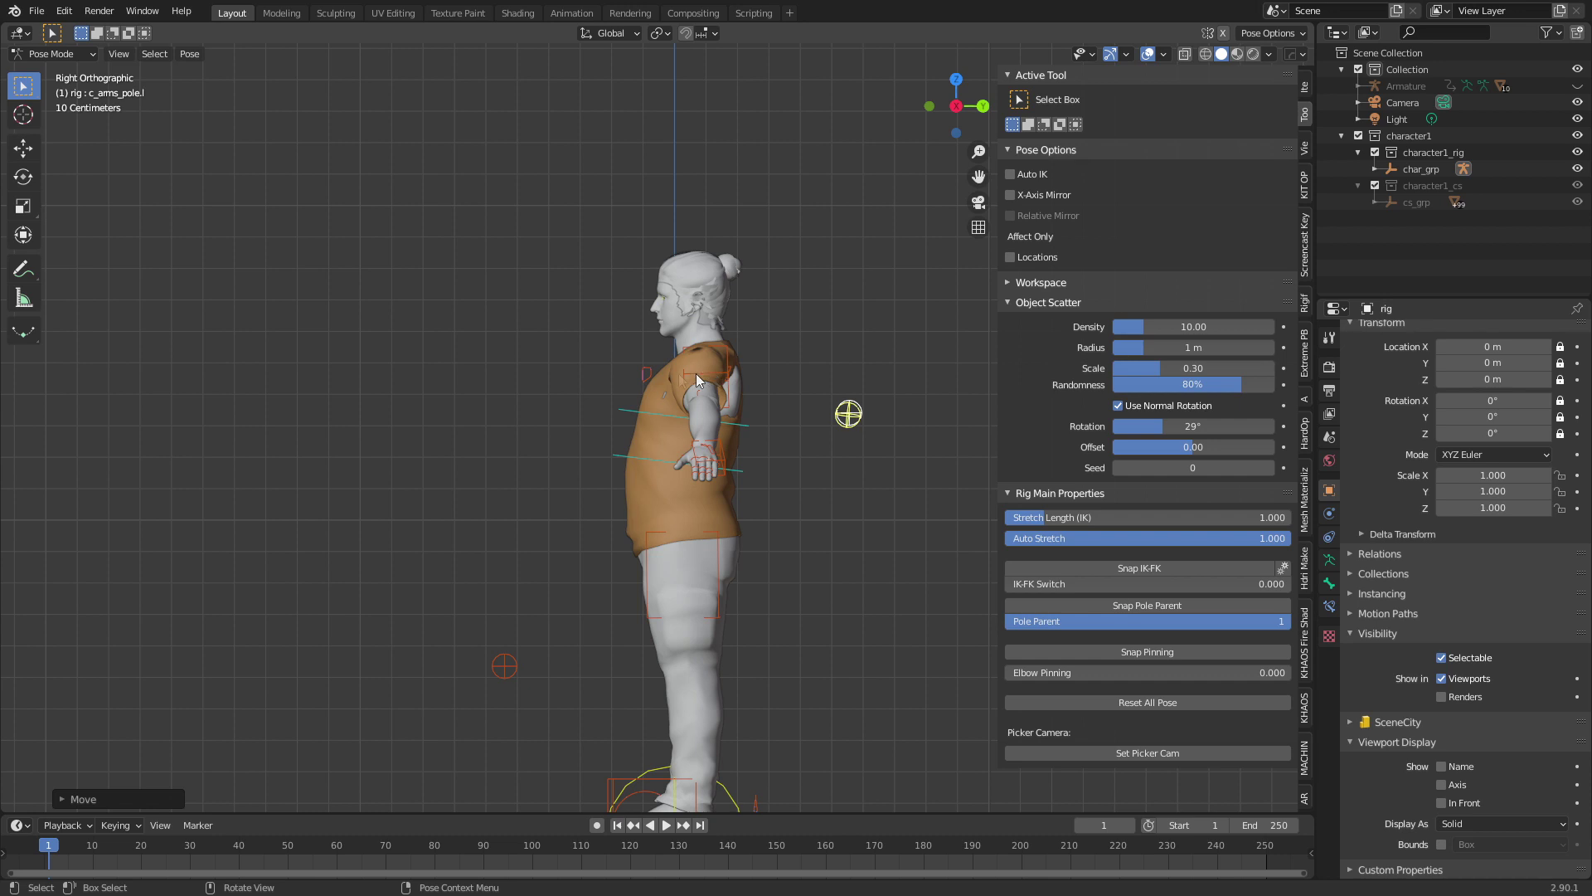
key(g)
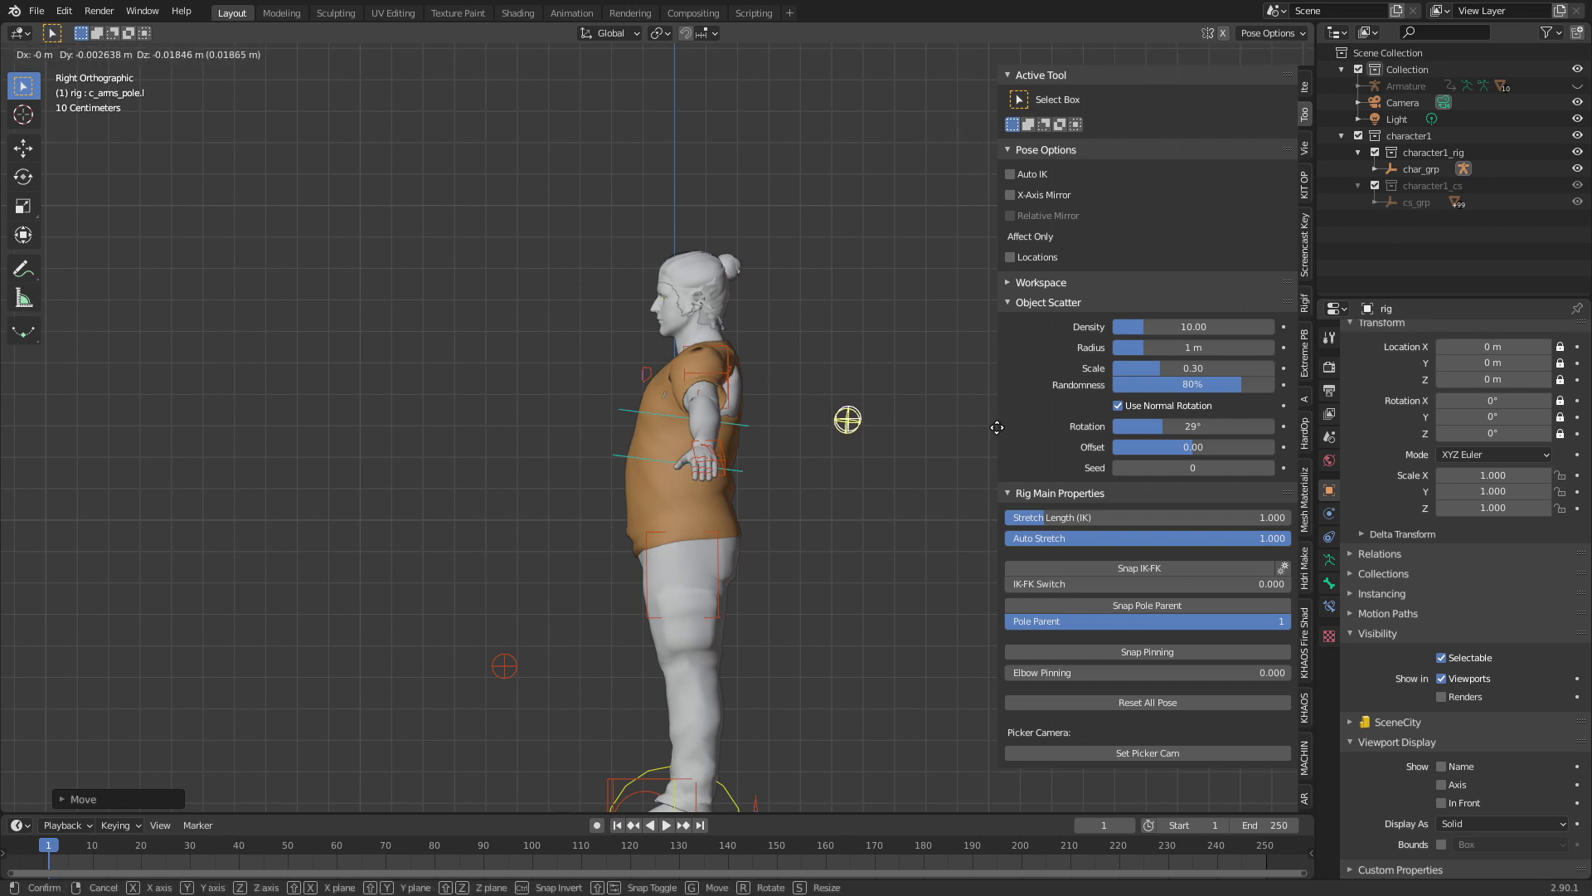
key(Escape)
- Align the left arm pole c_arms_pole.l with the left elbow joint in the front wireframe view
key(KP_1)
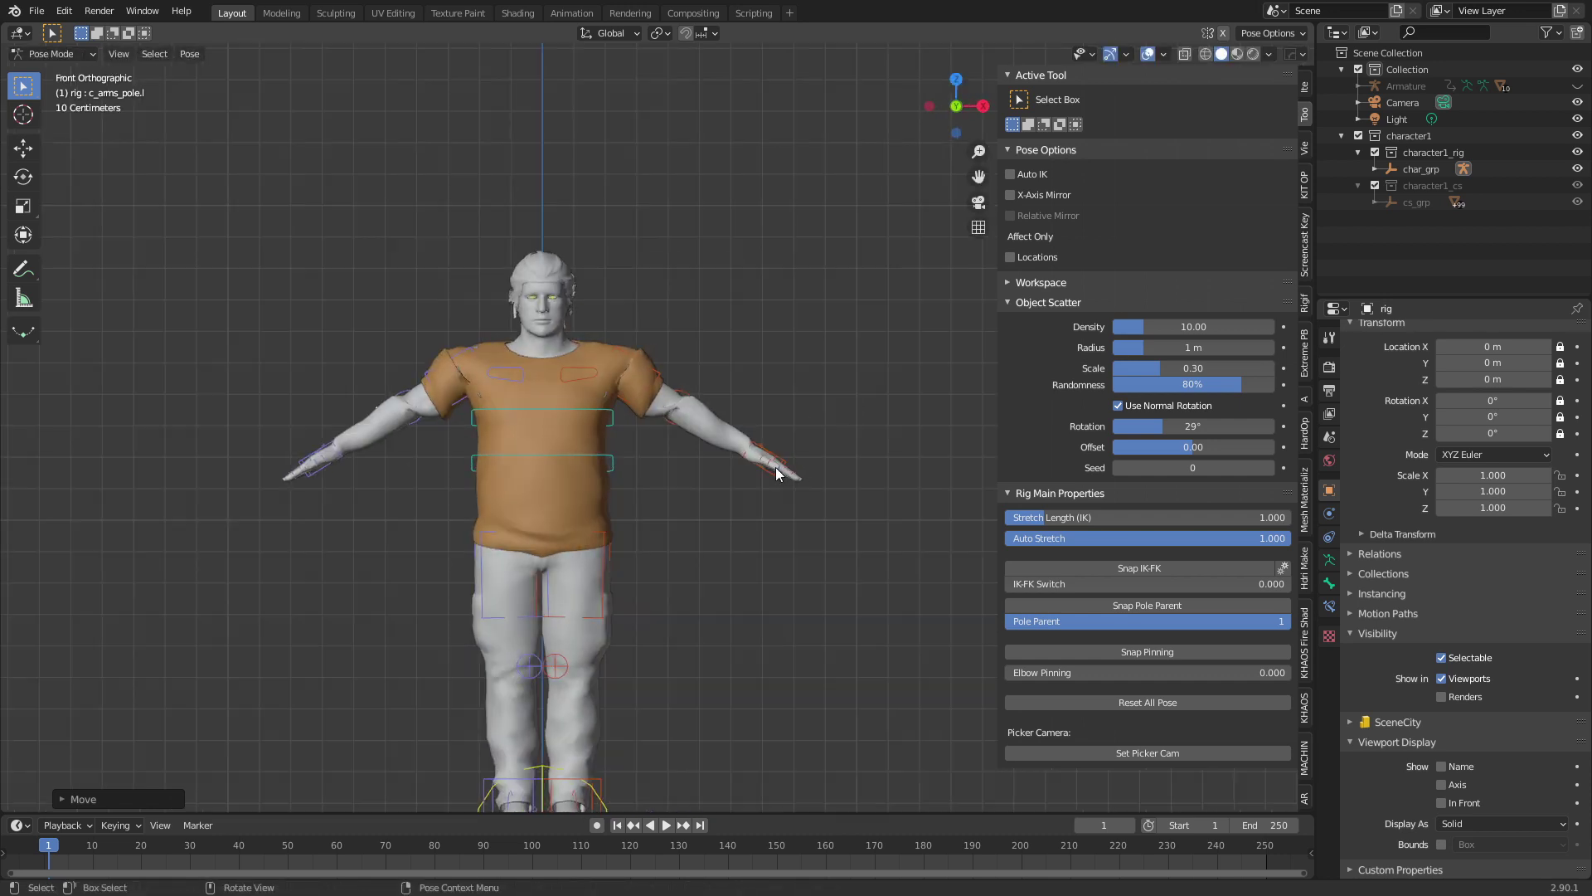
key(z)
key(4)
scroll(705, 445, up, 1)
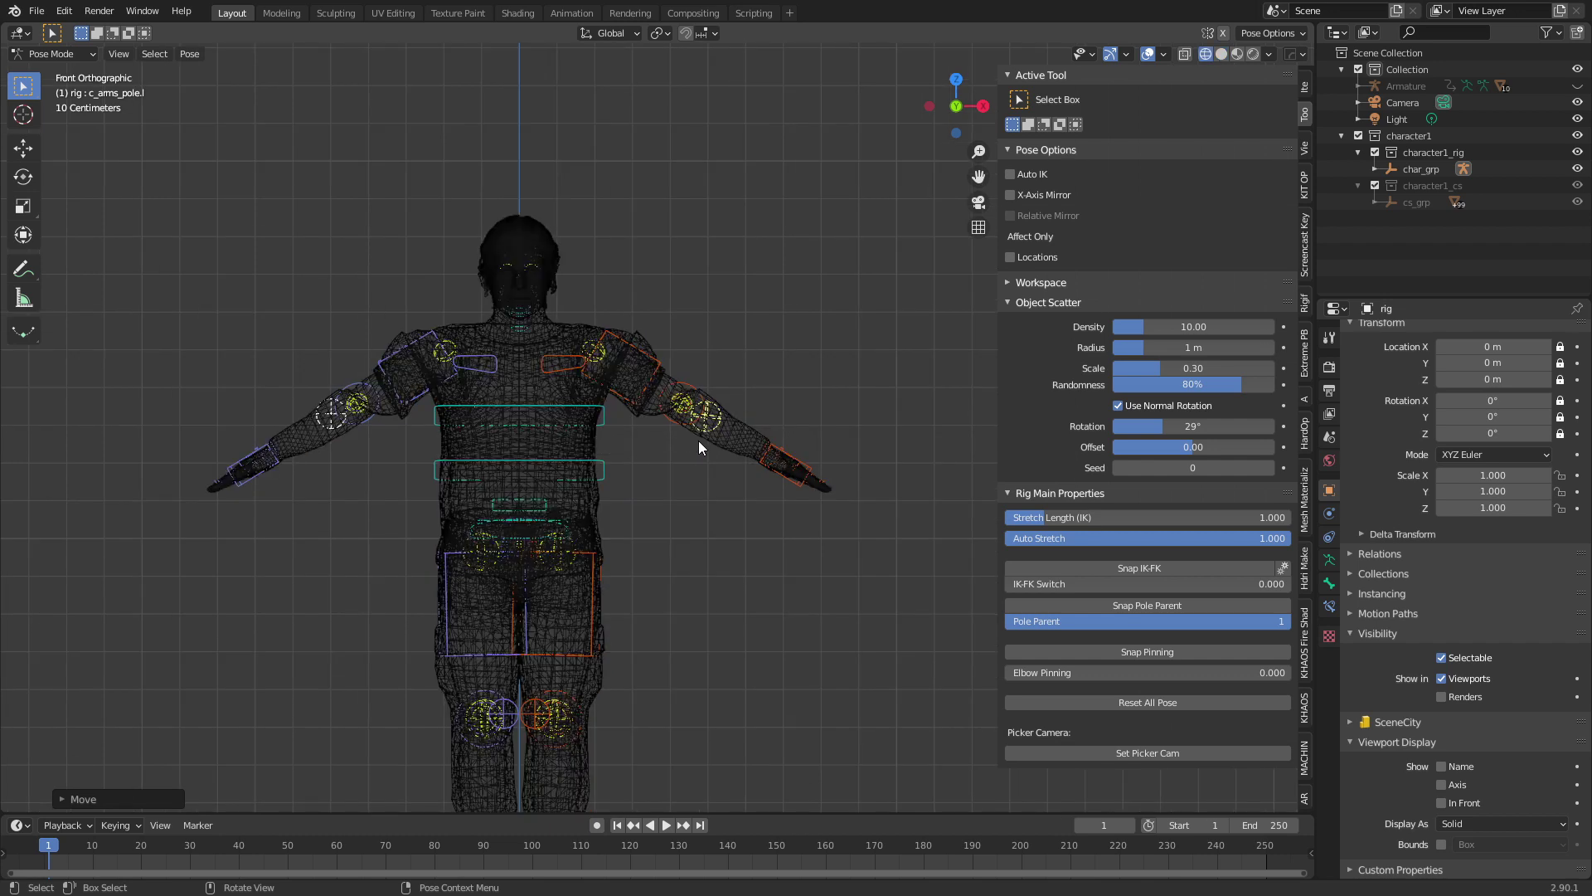
click(718, 417)
scroll(730, 440, up, 4)
key(g)
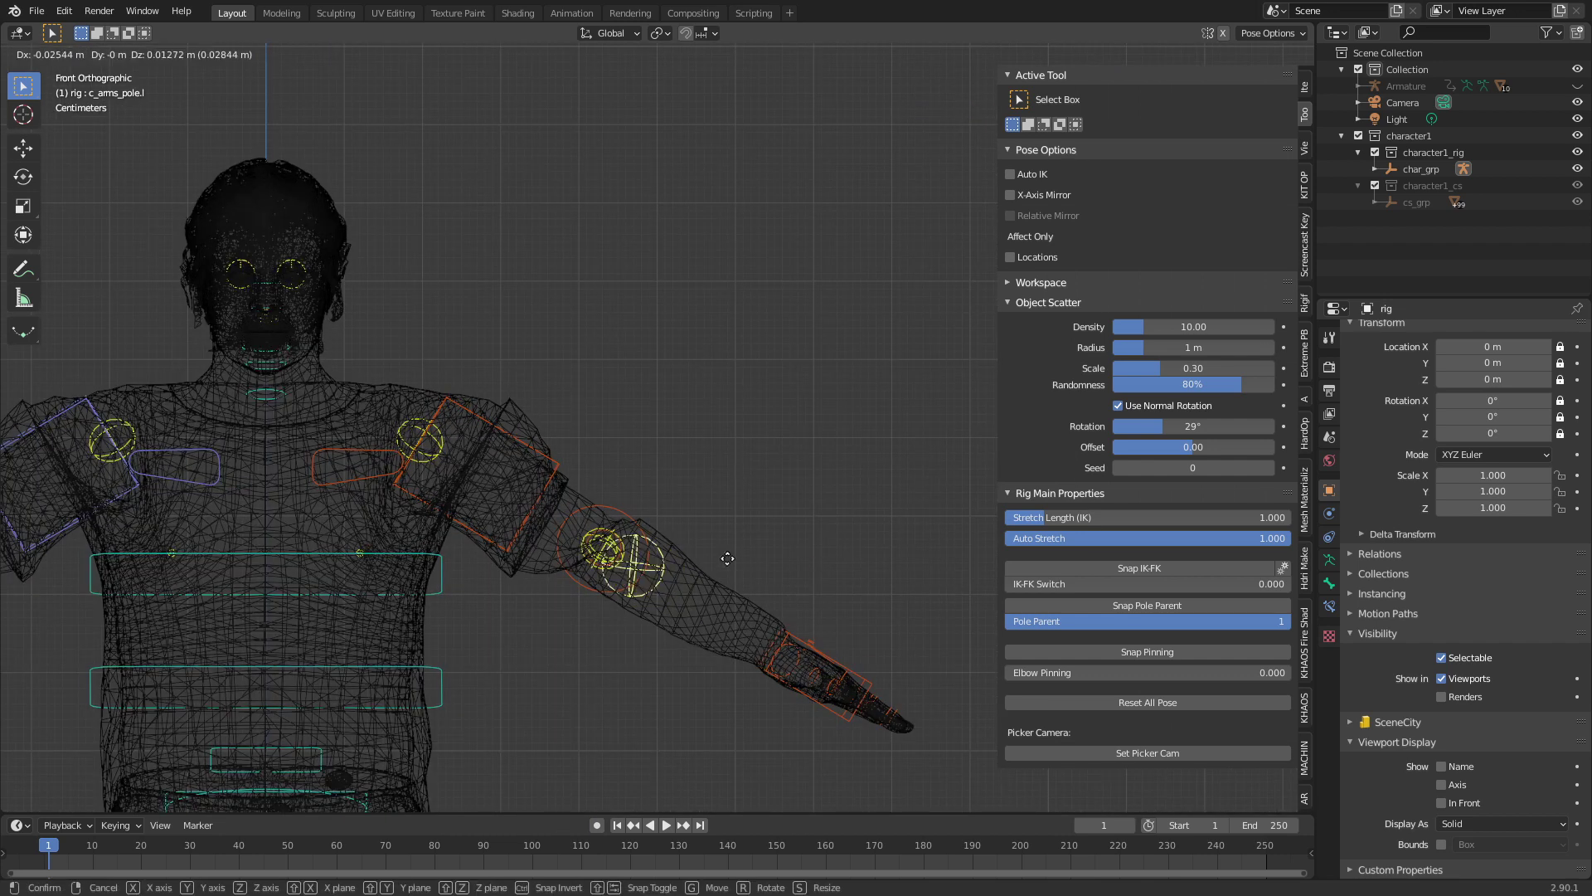
click(706, 546)
key(g)
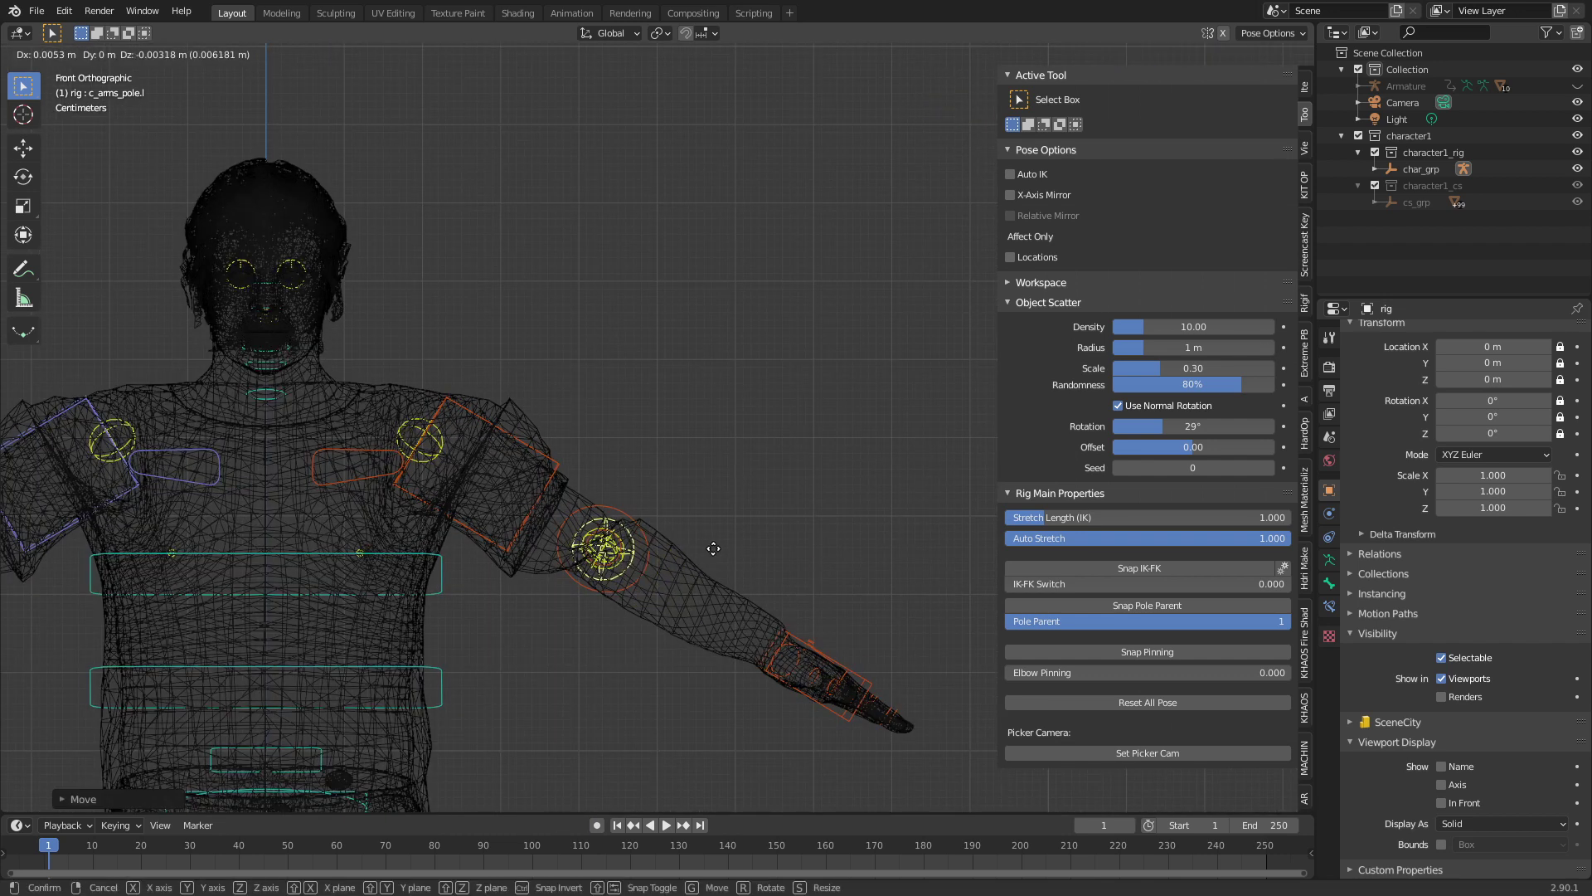
click(715, 556)
- Align the right arm pole c_arms_pole.r with the right elbow by moving it about 0.066 m in X and 0.031 m in Z
scroll(715, 556, down, 4)
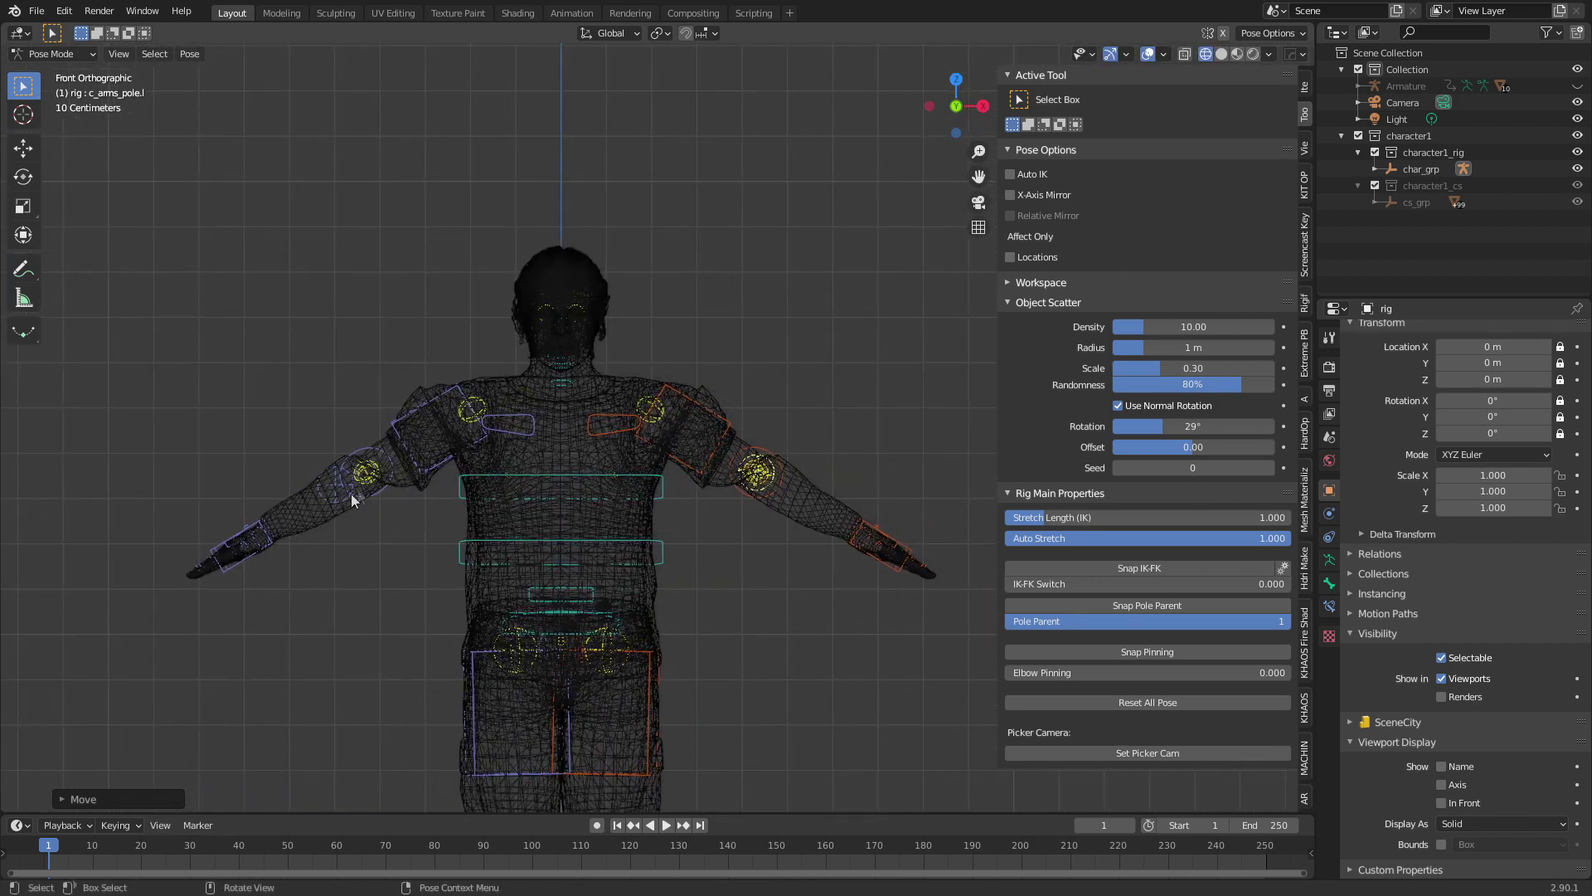
click(348, 493)
key(g)
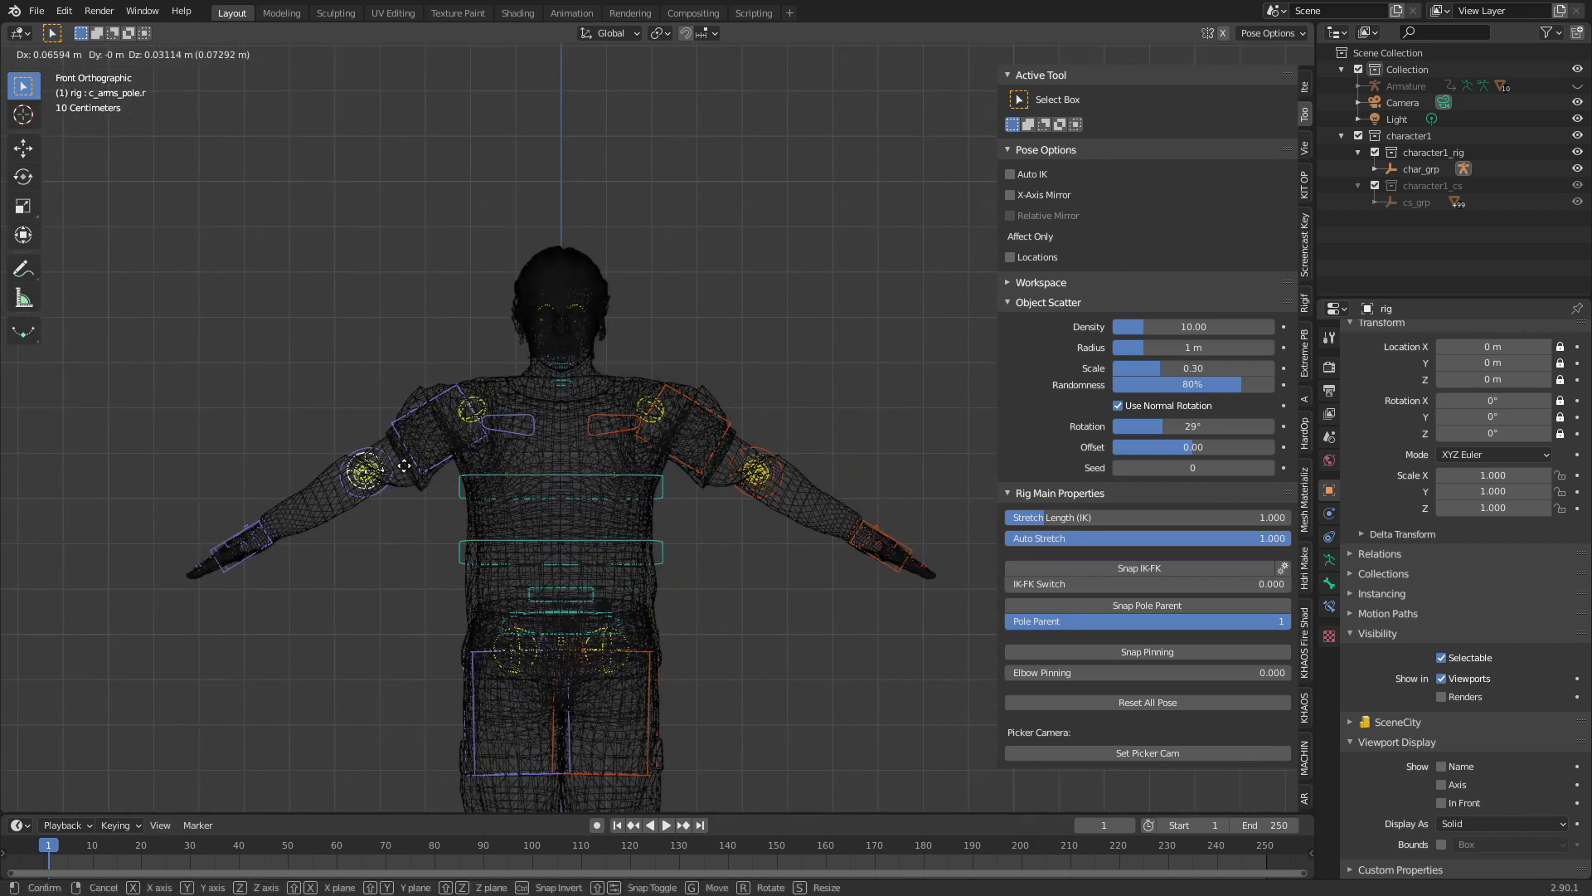
click(404, 465)
- Apply the pose with the arm poles behind the back as the rest pose, and return to solid shading
middle_drag(711, 594, 545, 616)
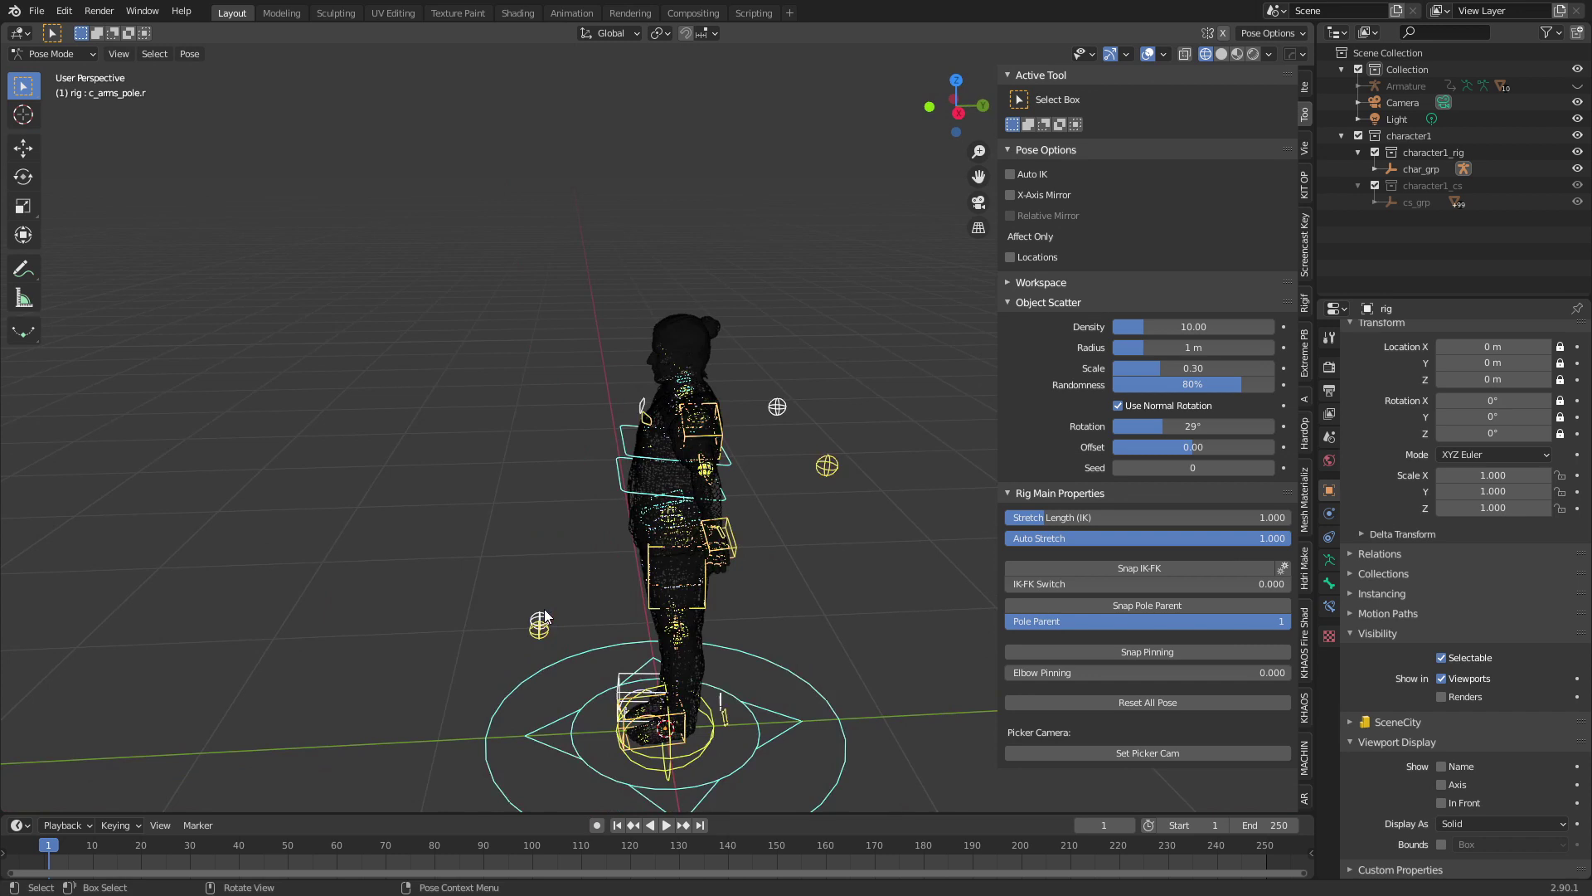
key(ctrl+a)
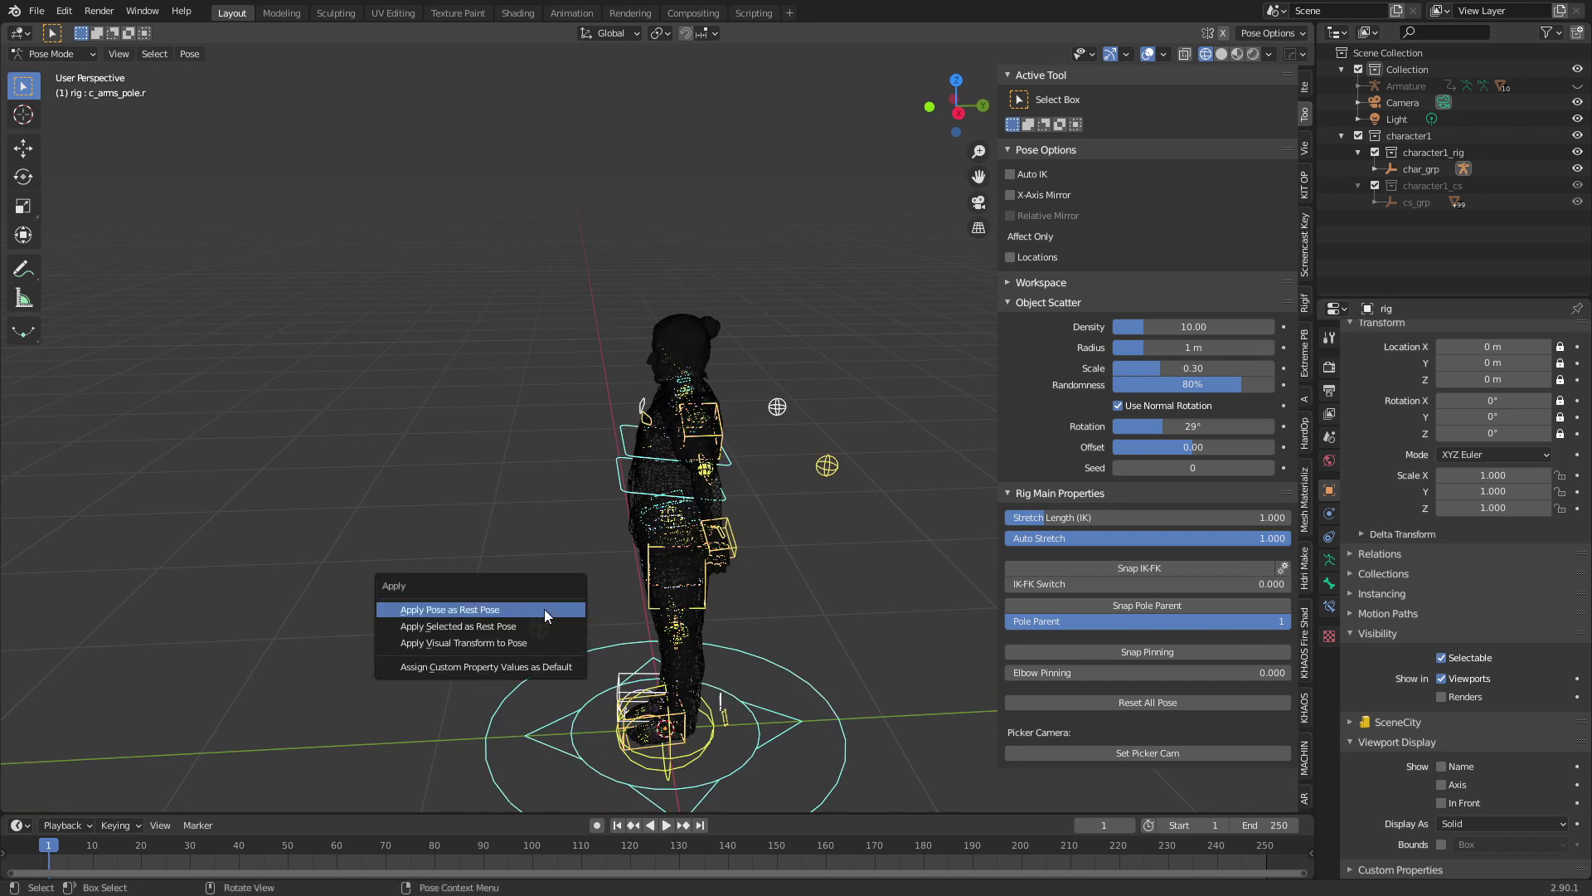
click(545, 609)
key(z)
click(664, 617)
- Try lifting the left foot's IK control c_foot_ik.l to test the leg, without keeping the move
mouse_move(664, 617)
middle_down()
mouse_move(727, 670)
mouse_move(652, 618)
mouse_move(681, 660)
middle_up()
click(652, 618)
key(g)
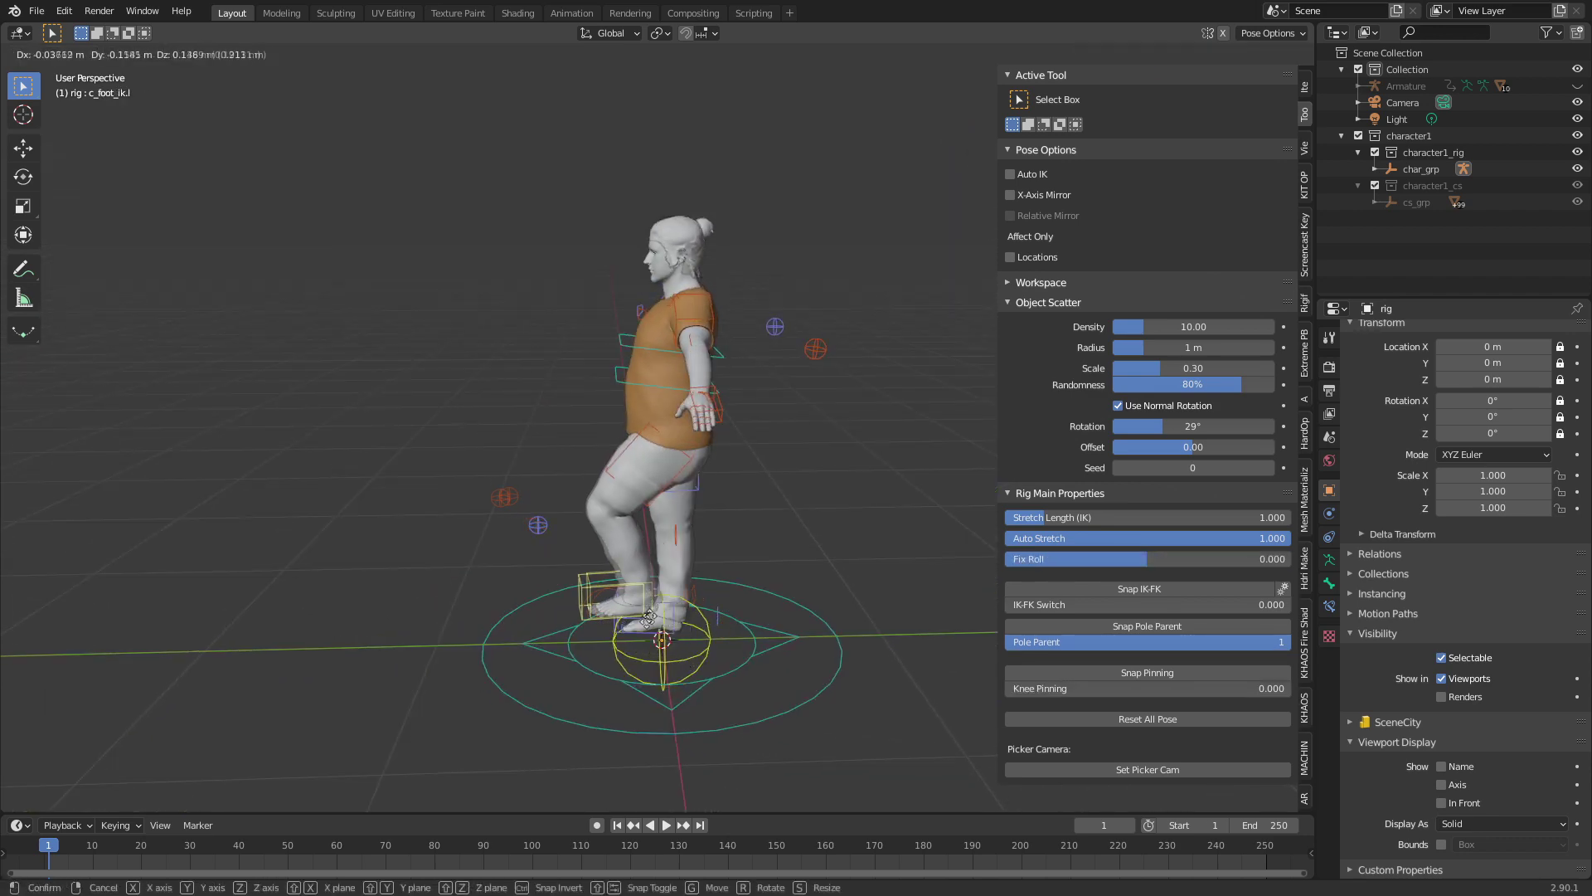
key(Escape)
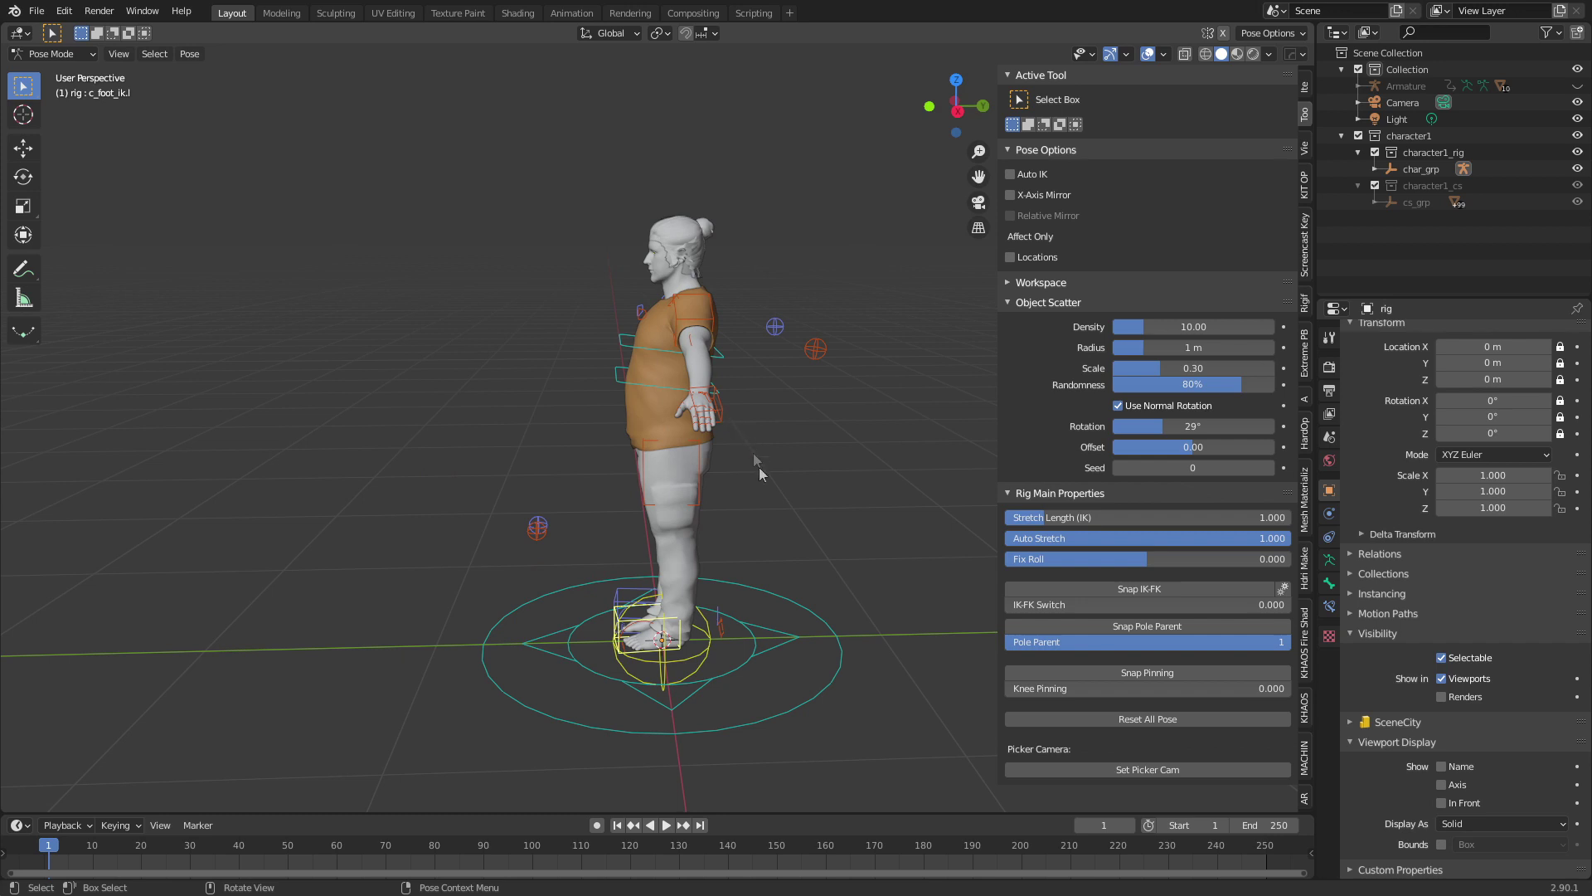
- Move the left hand's IK control c_hand_ik.l to bend the elbow, and rotate the hand
middle_drag(597, 608, 730, 427)
click(729, 427)
key(g)
click(738, 495)
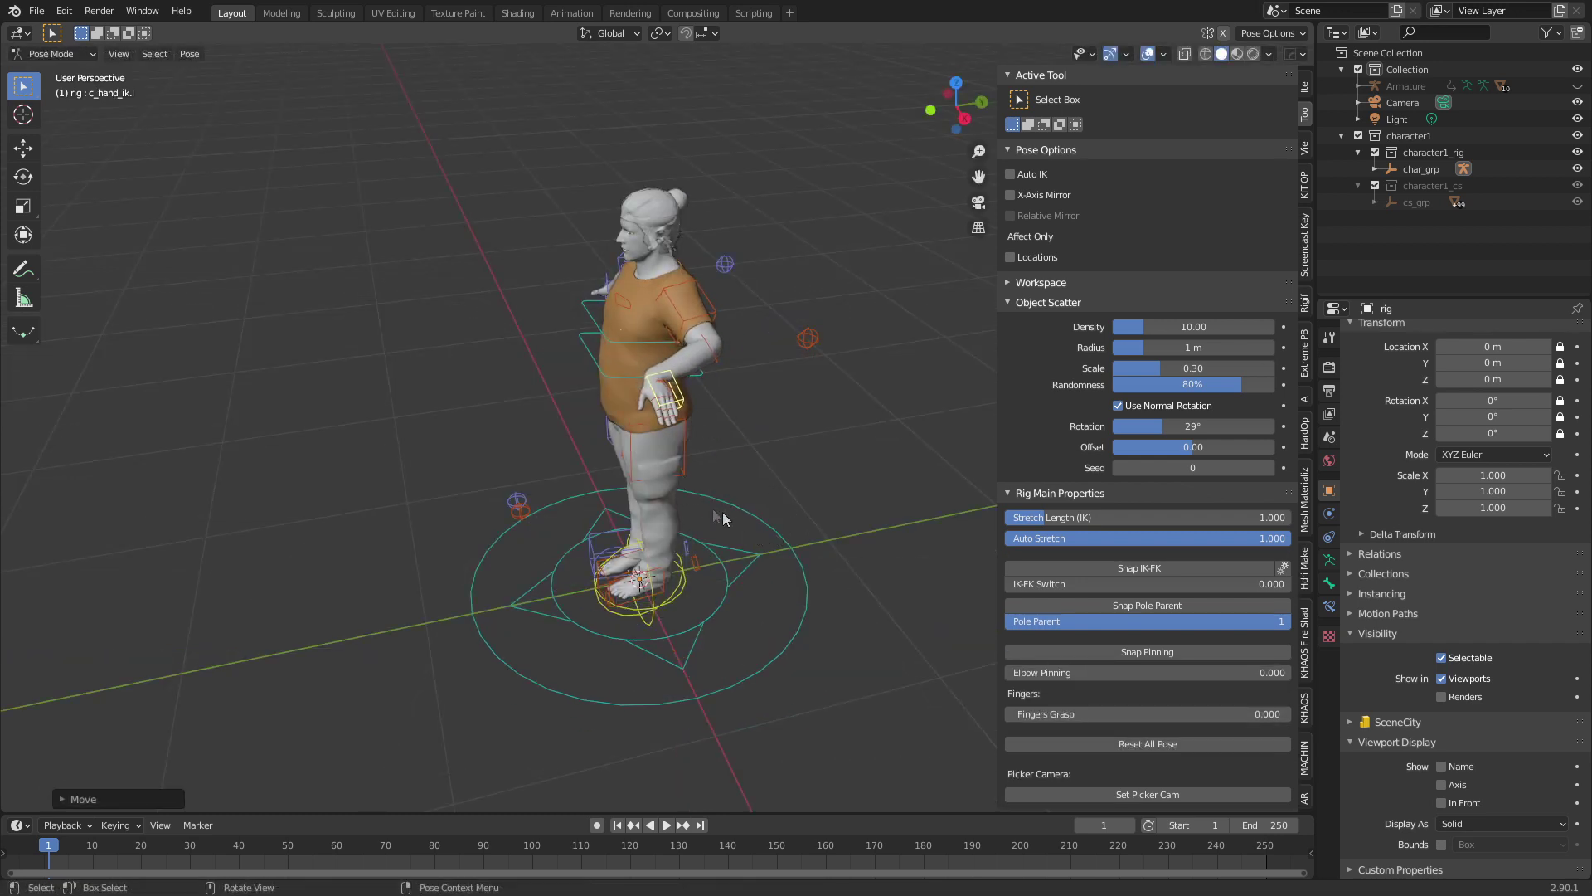
key(r)
key(Return)
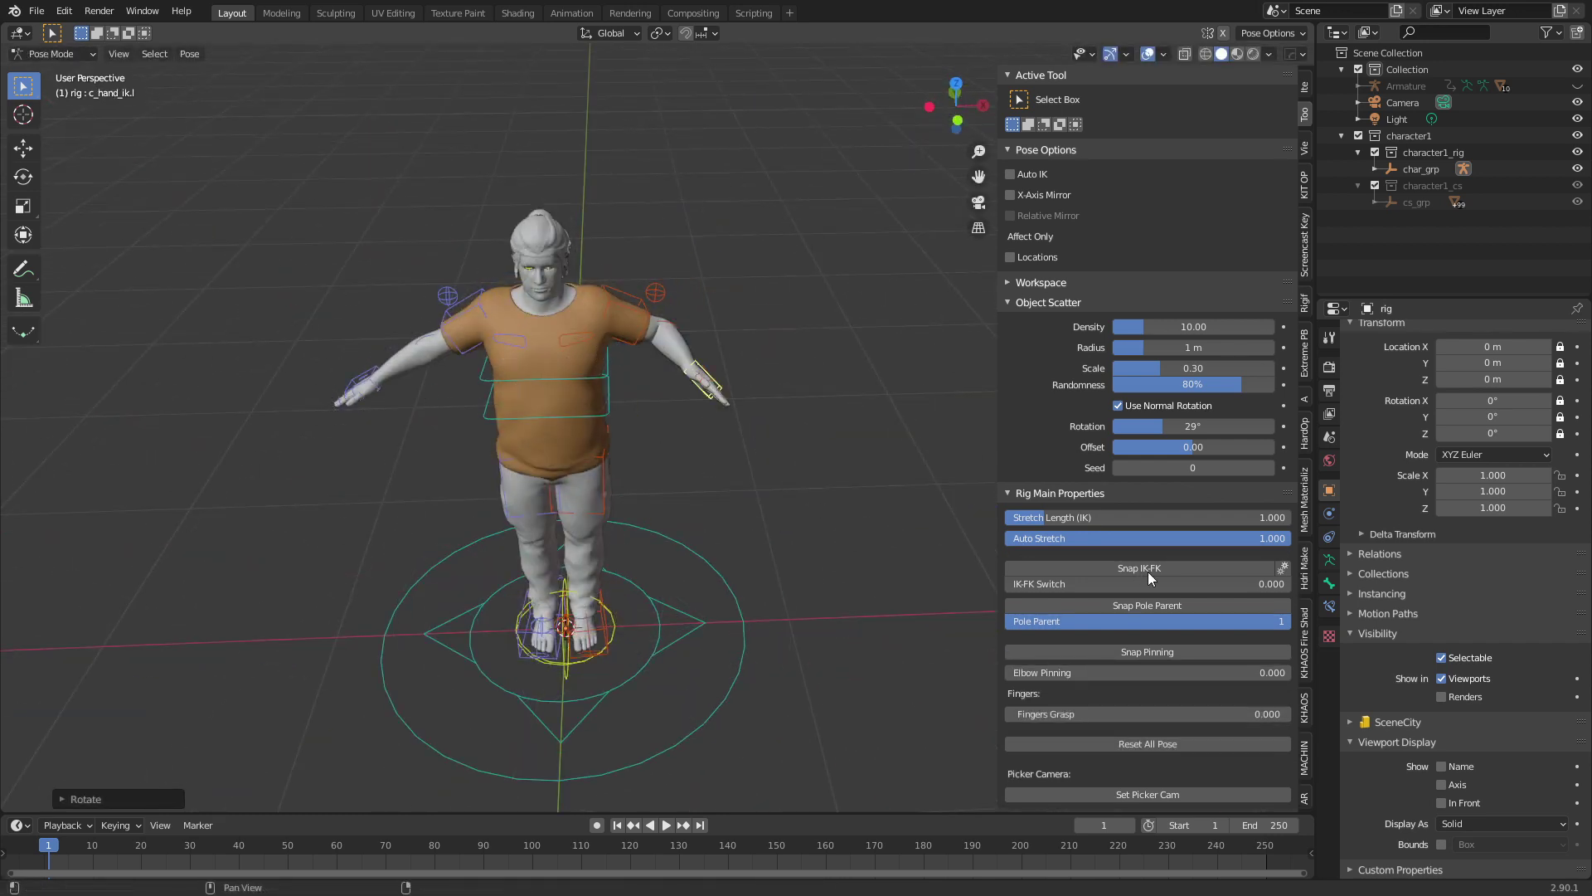
- Set the left arm's IK-FK Switch to 1
drag(1043, 586, 1286, 585)
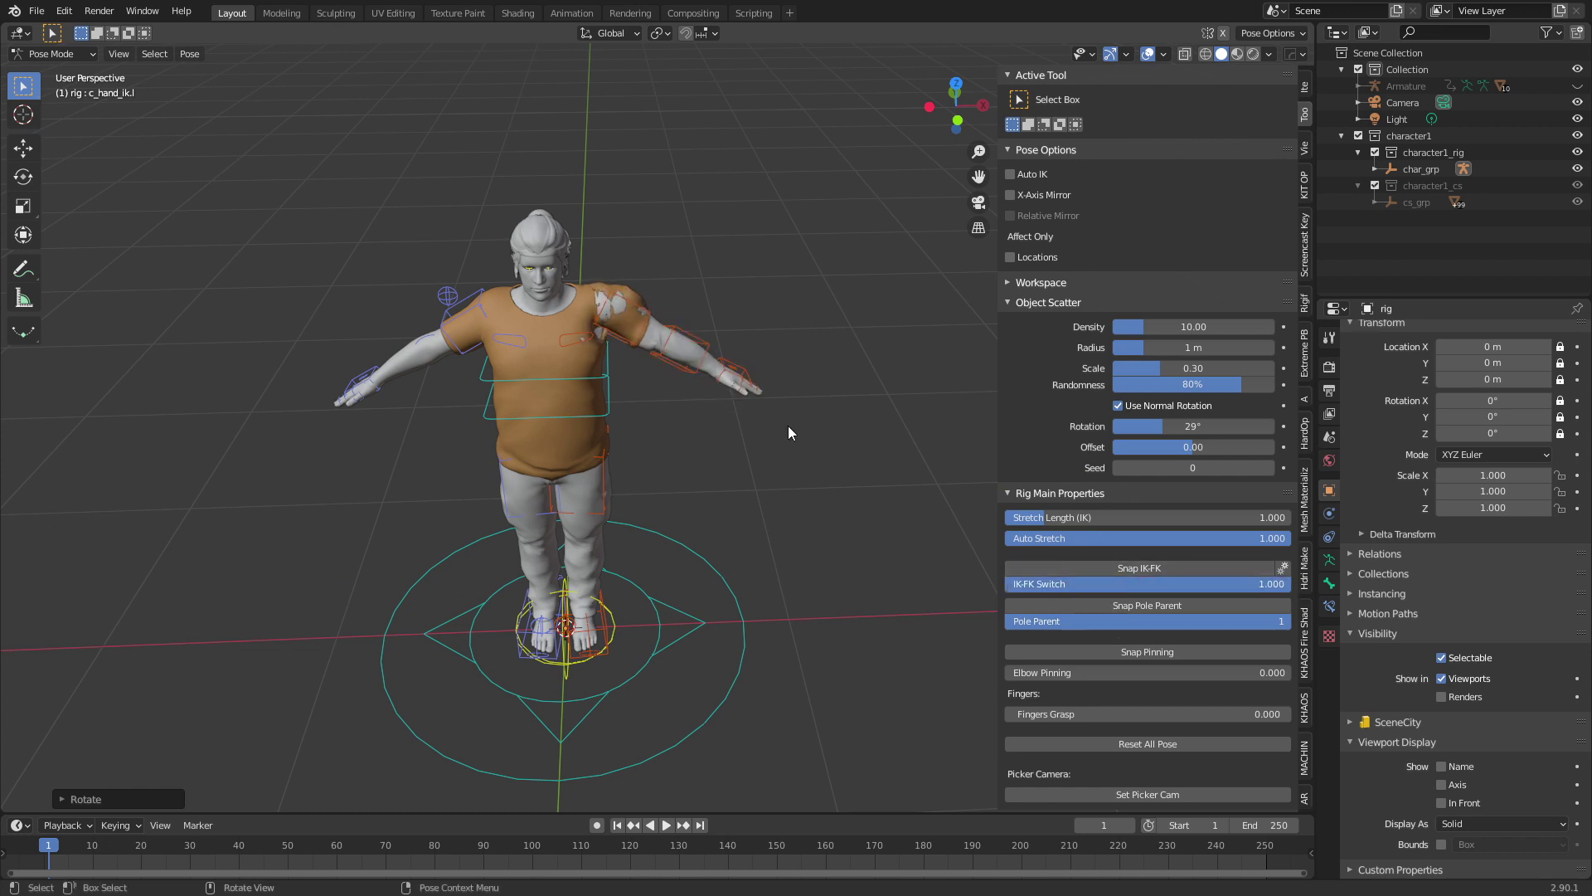